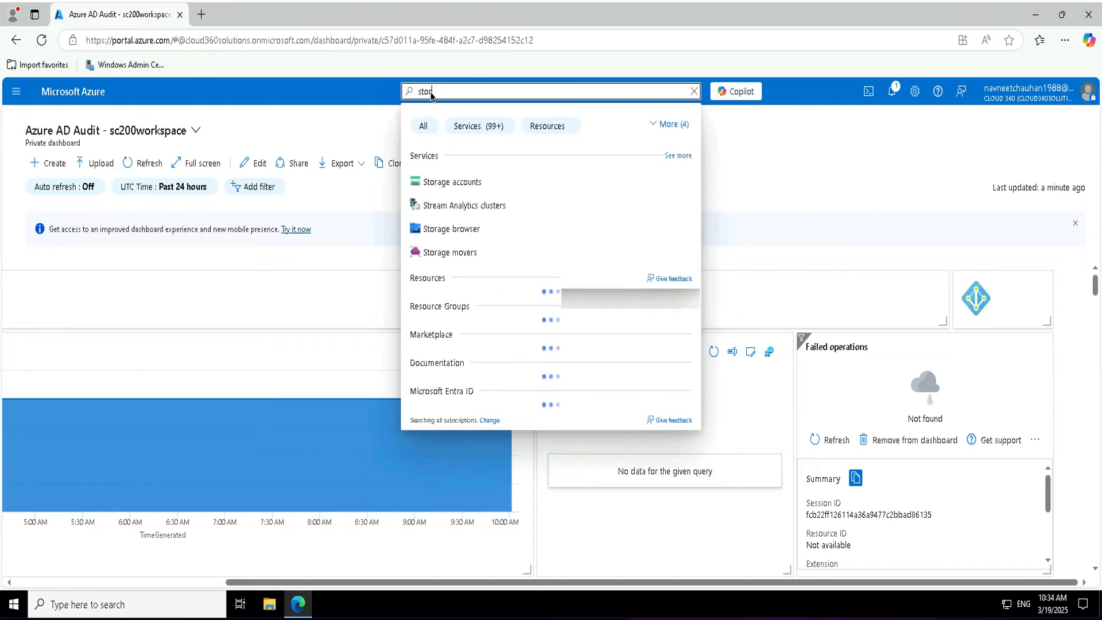
# Start a new storage account with Azure Files as primary service, then abandon it for the list.
pyautogui.click(459, 182)
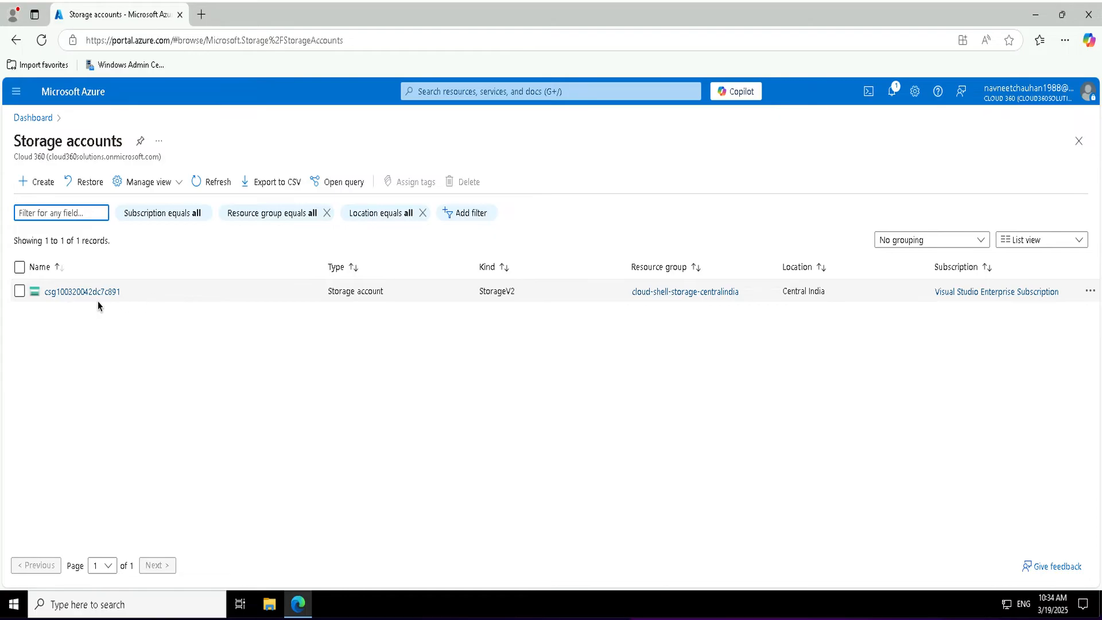
pyautogui.click(33, 181)
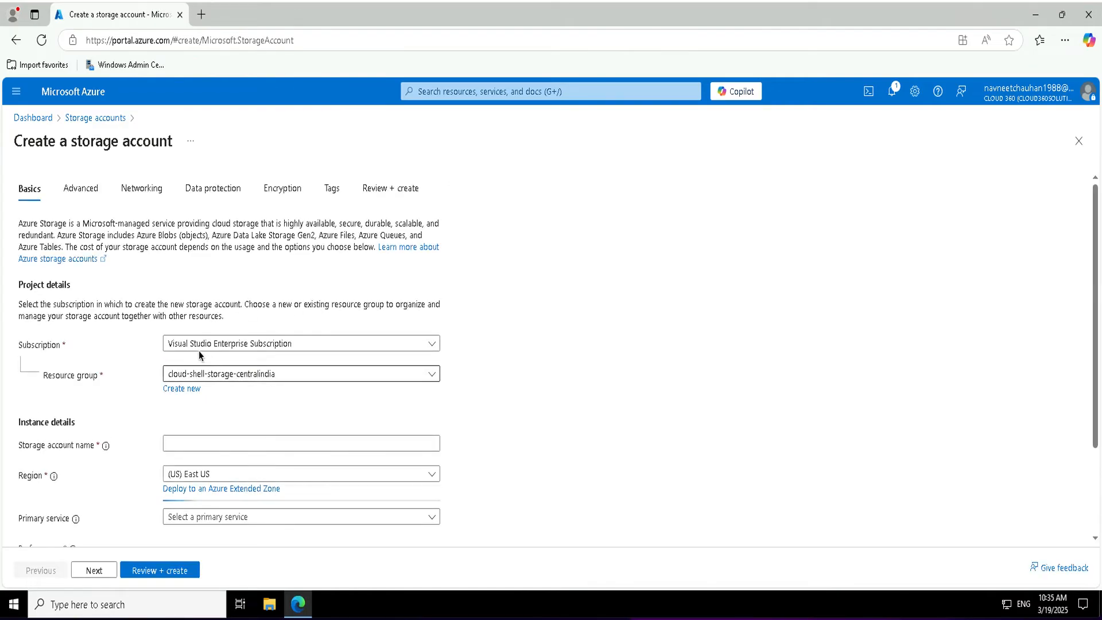
pyautogui.scroll(-3, 219, 422)
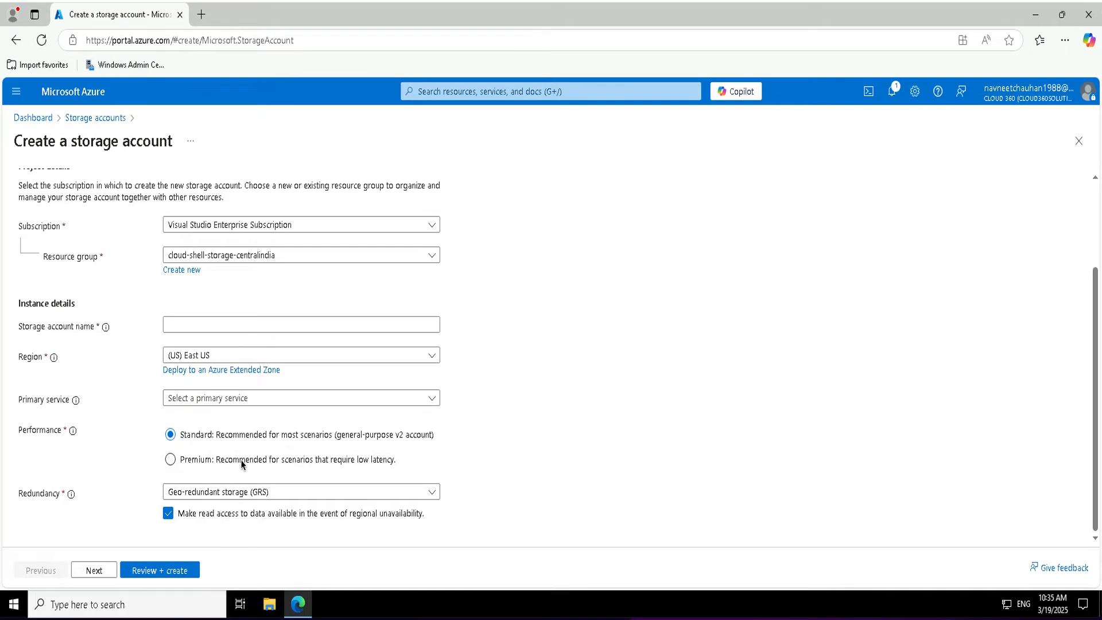
pyautogui.click(223, 402)
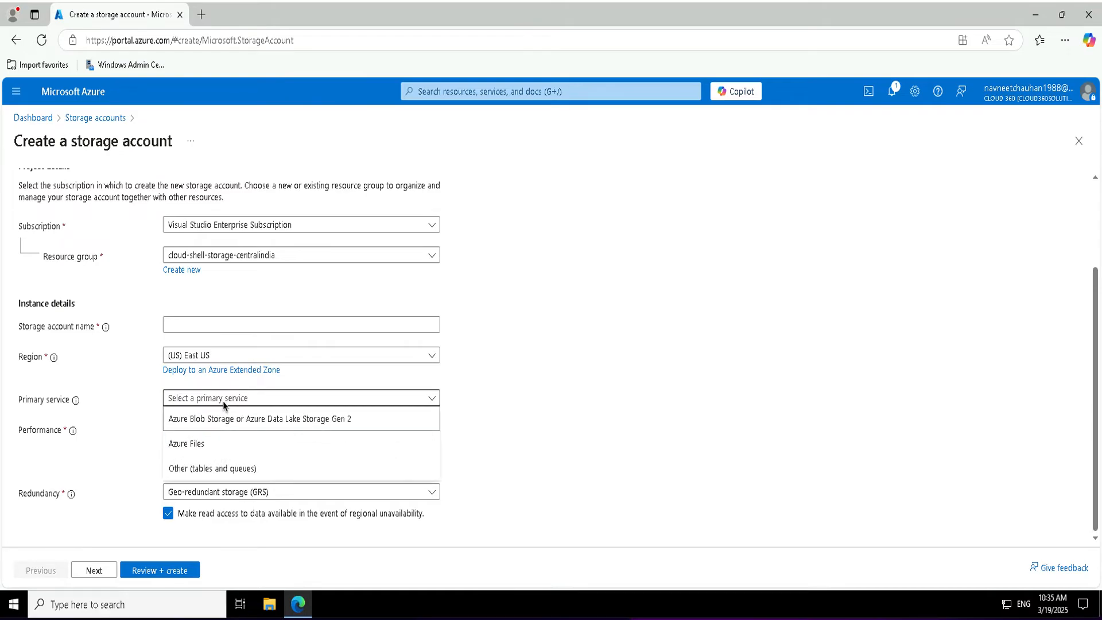
pyautogui.click(239, 445)
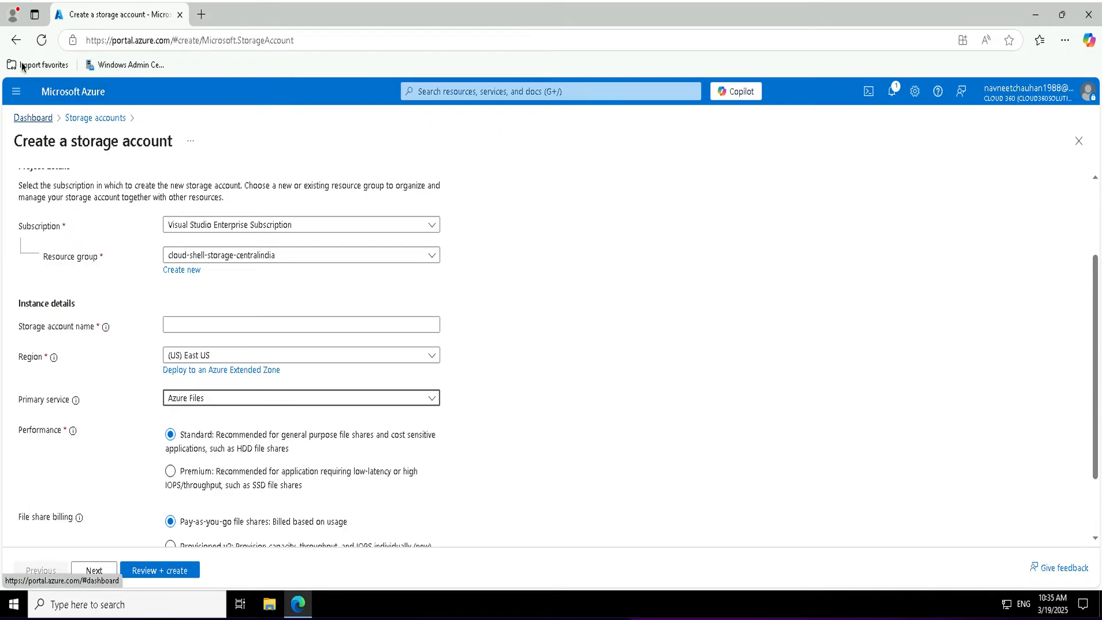
pyautogui.click(17, 39)
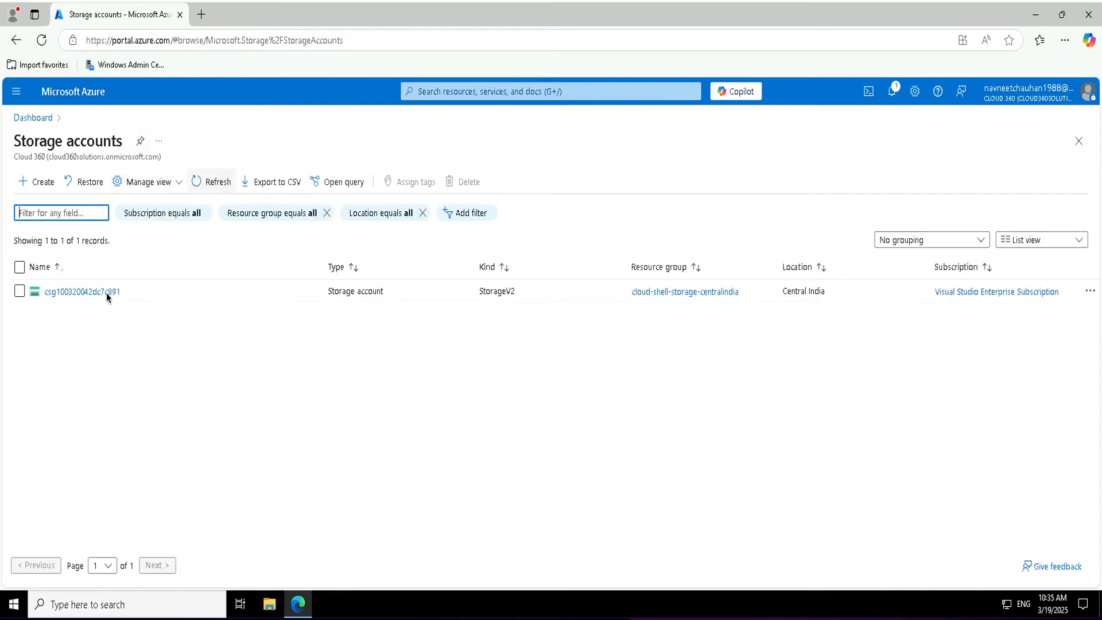
# Open the File shares page of storage account csg100320042dc7c891.
pyautogui.click(88, 291)
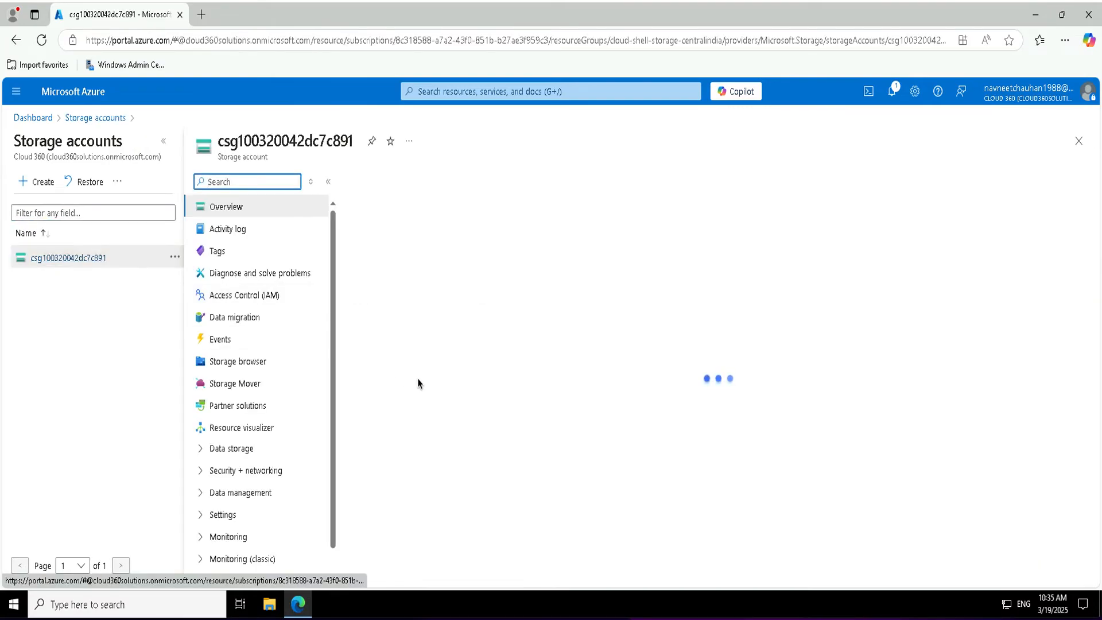
pyautogui.click(199, 451)
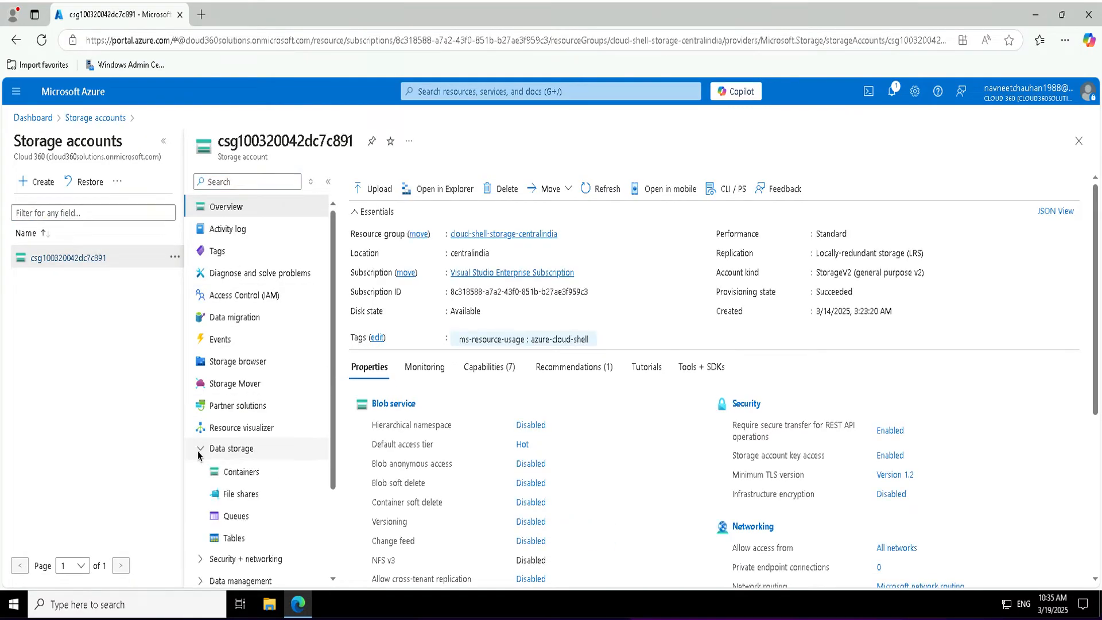
pyautogui.click(243, 494)
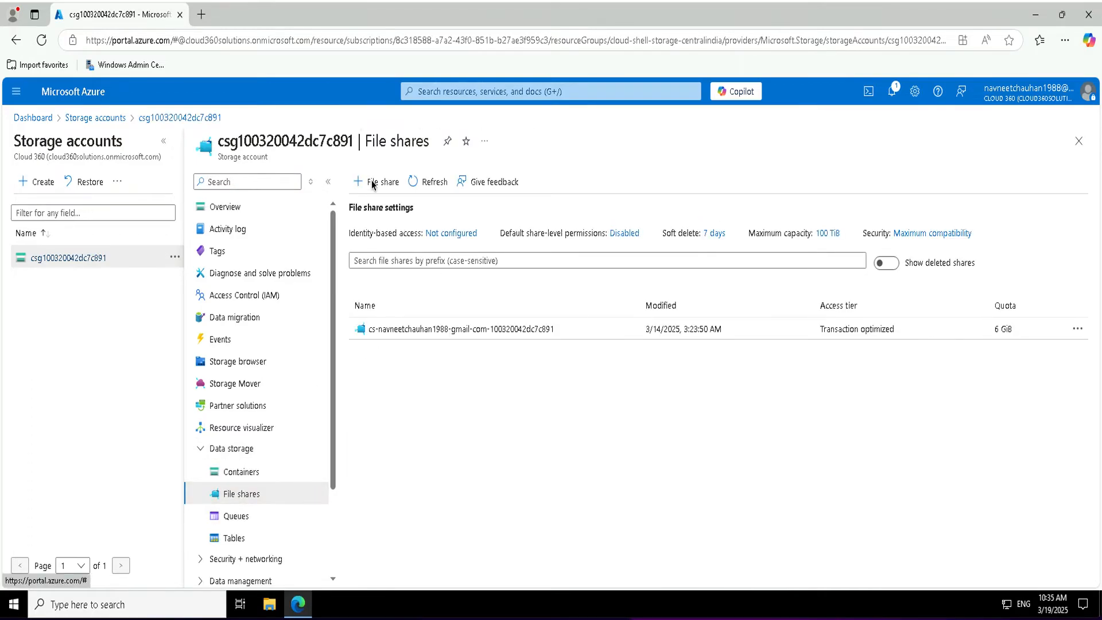
# Create file share corpdata with Transaction optimized tier and backup disabled.
pyautogui.click(372, 183)
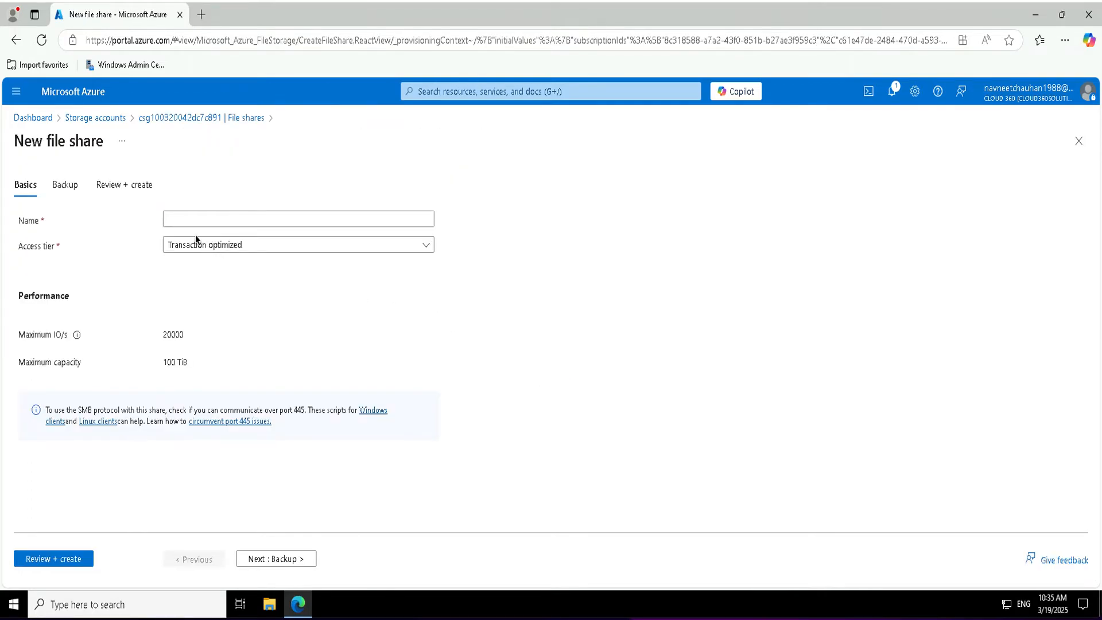
pyautogui.click(196, 223)
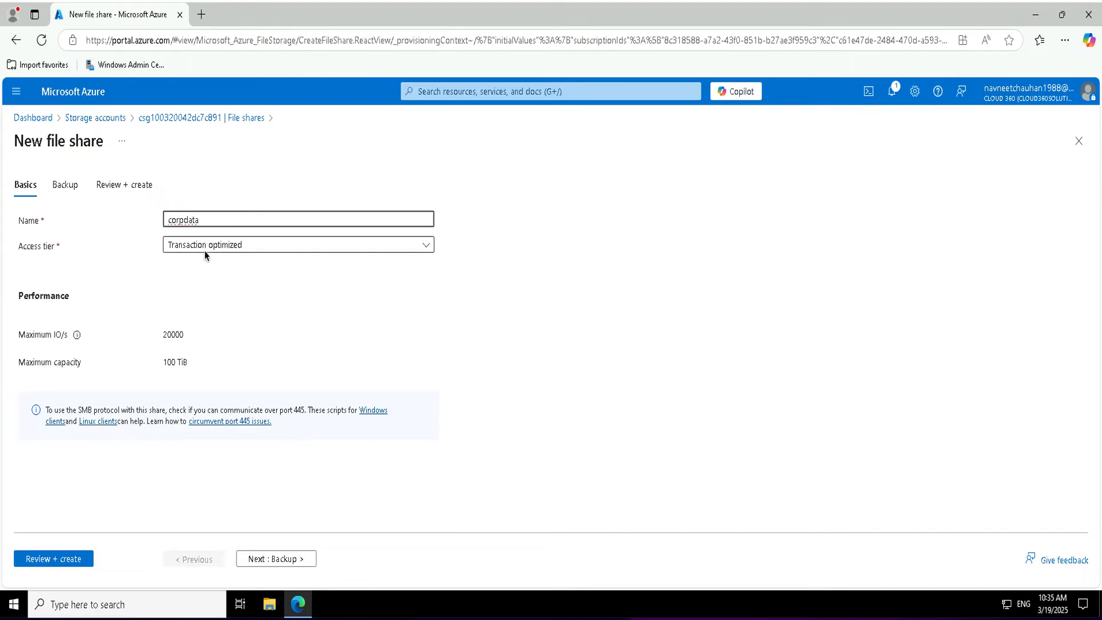
pyautogui.click(204, 250)
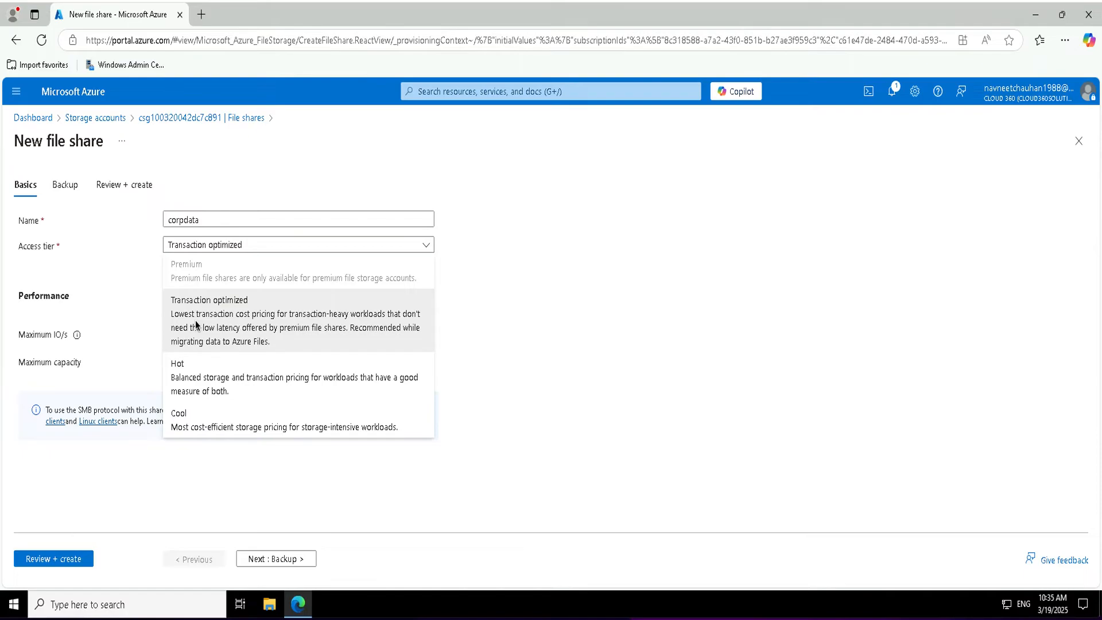
pyautogui.click(287, 344)
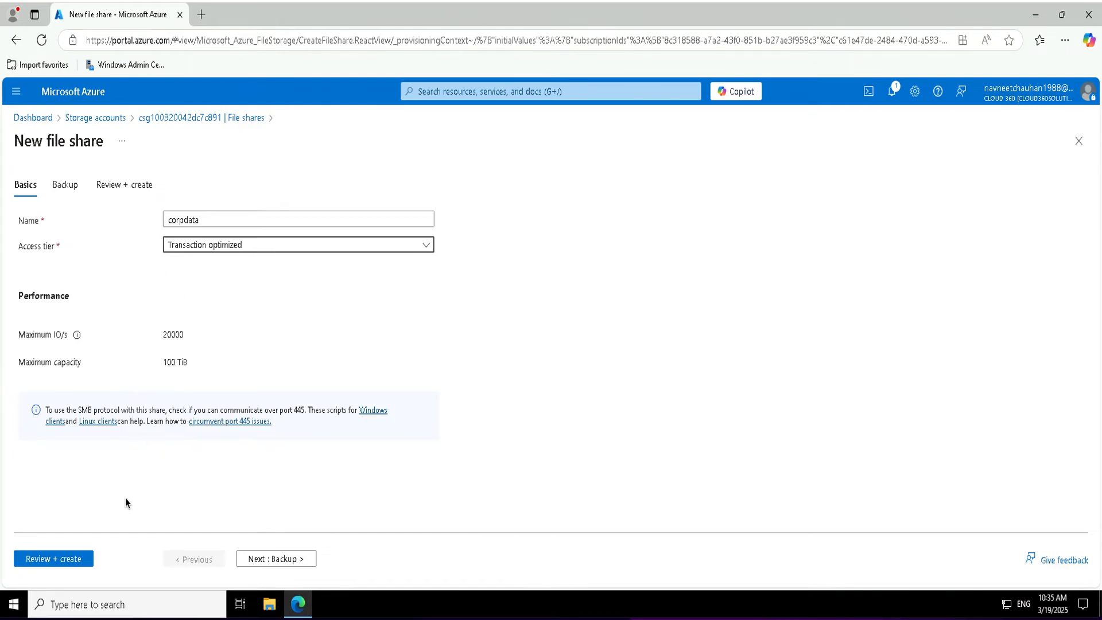
pyautogui.click(256, 558)
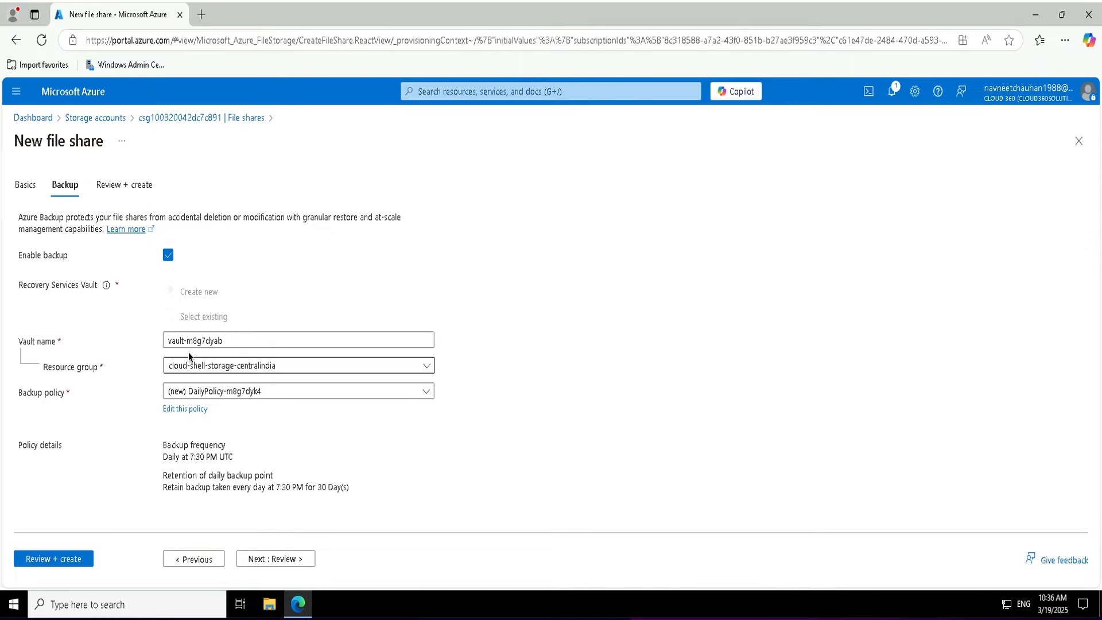
pyautogui.click(168, 254)
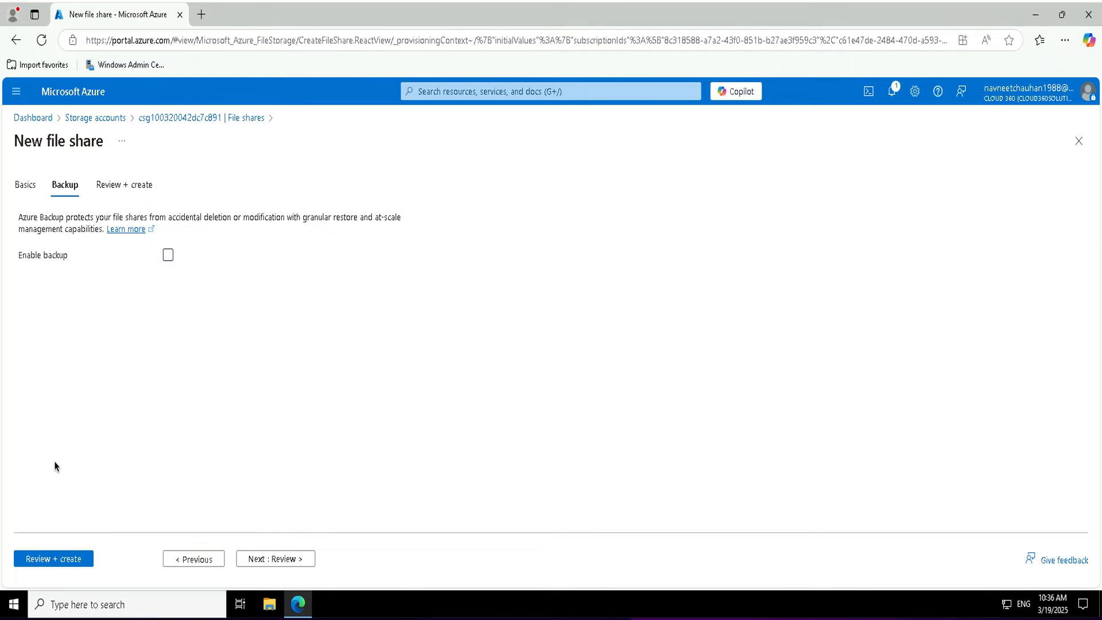
pyautogui.click(54, 559)
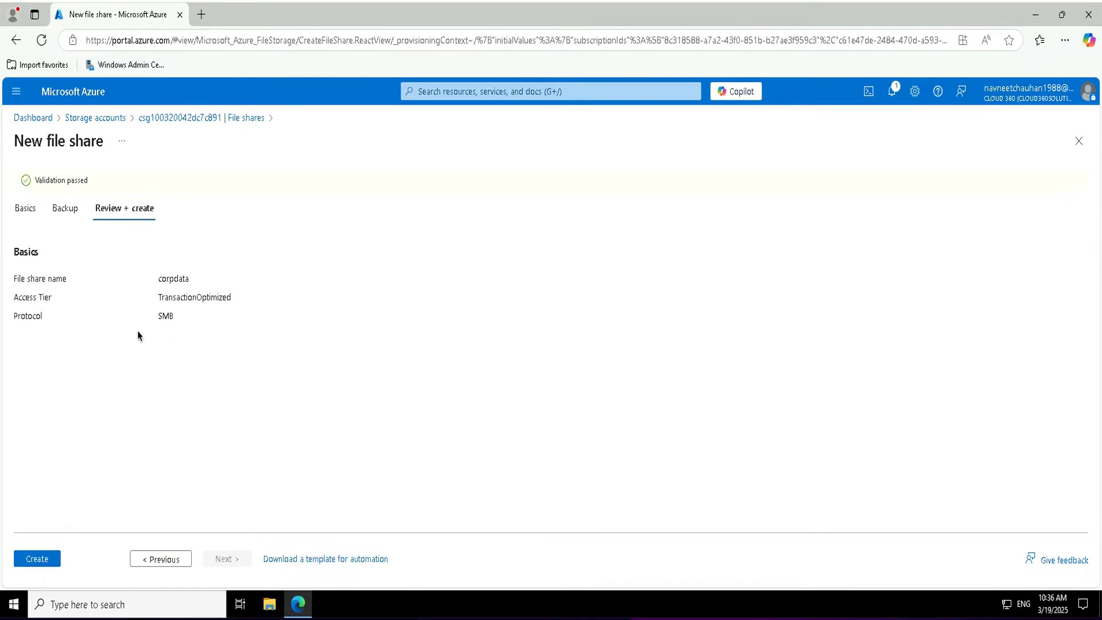
pyautogui.click(36, 559)
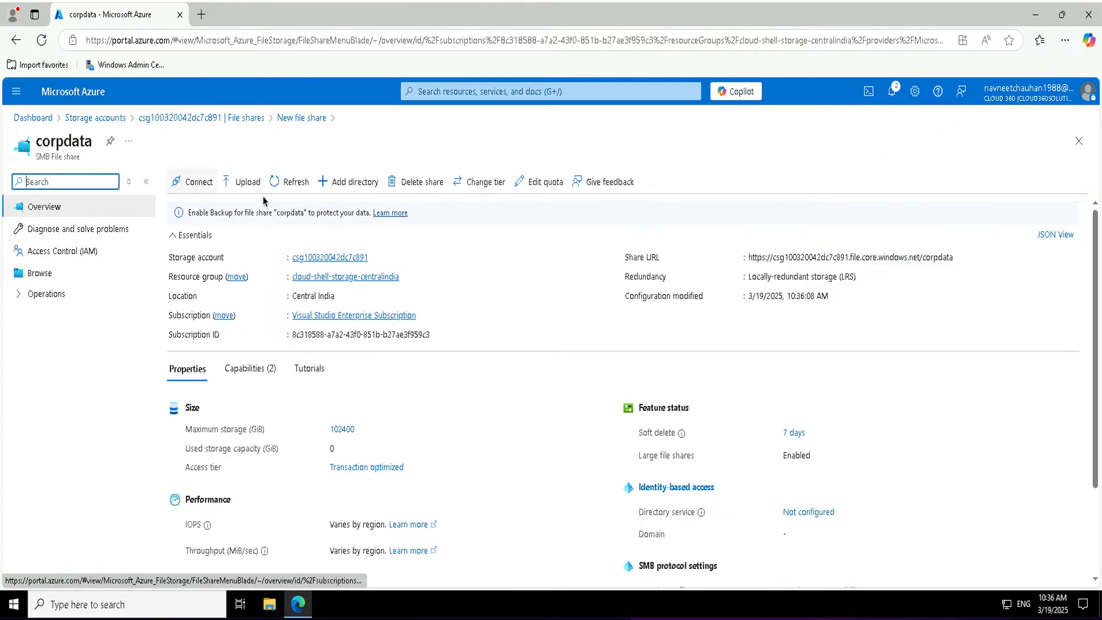
# Open corpdata's Connect pane and review the Linux and macOS mount instructions.
pyautogui.click(197, 182)
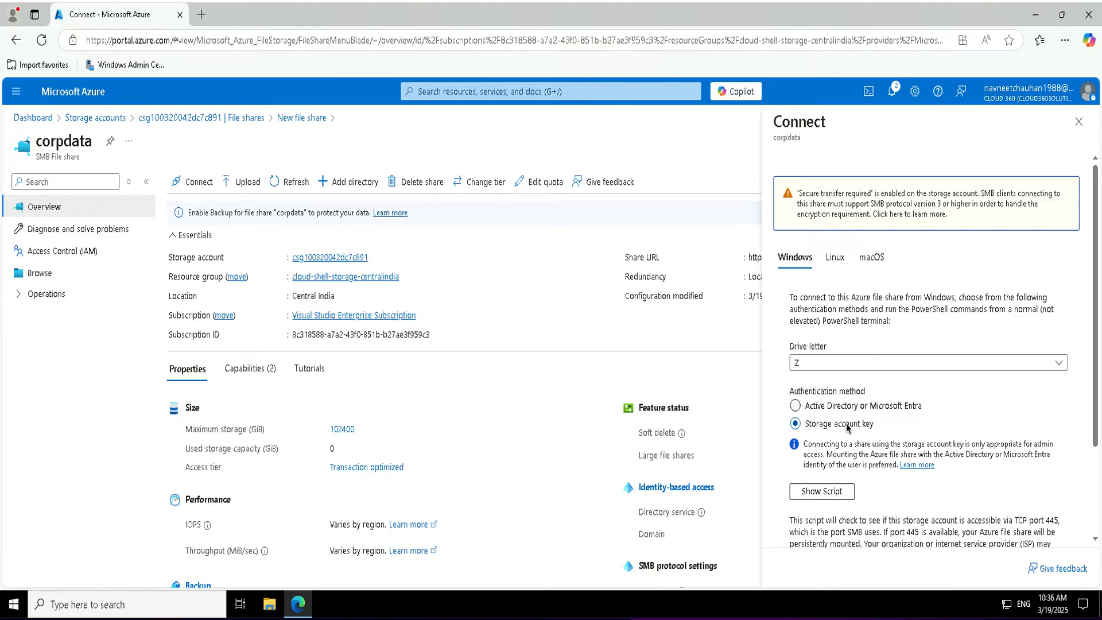
pyautogui.scroll(-2, 804, 456)
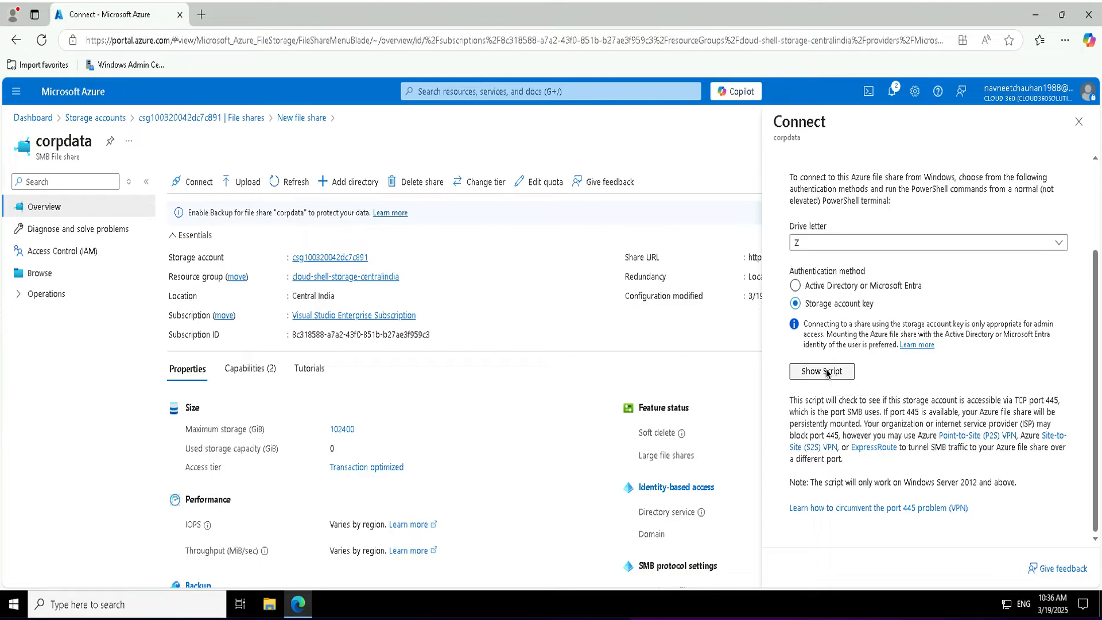
pyautogui.scroll(2, 828, 371)
pyautogui.click(834, 258)
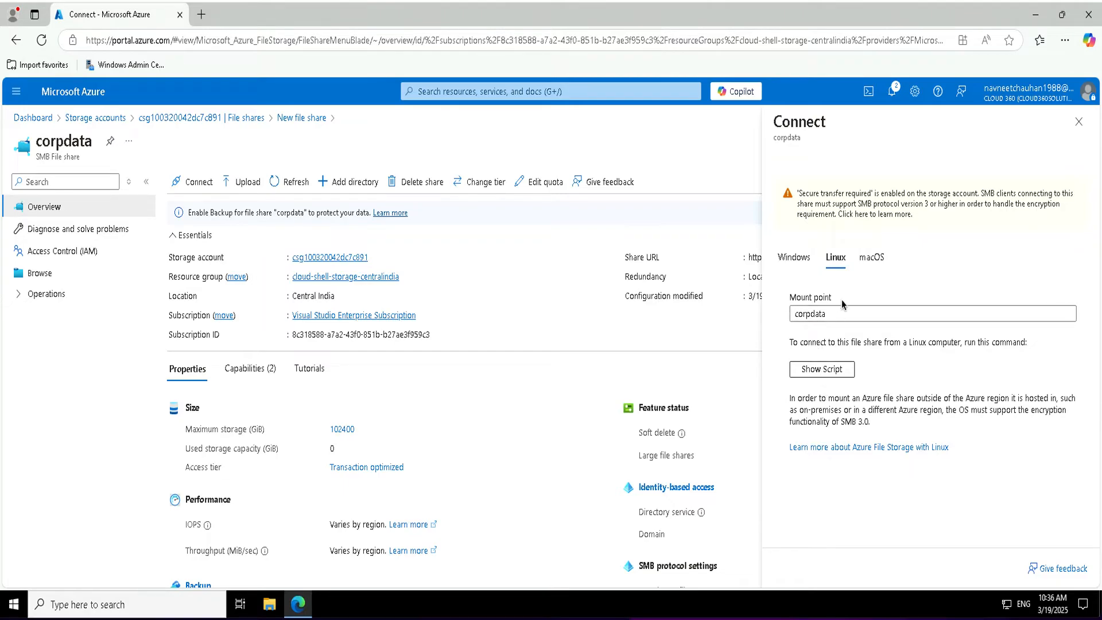
pyautogui.click(871, 258)
pyautogui.click(836, 258)
pyautogui.click(840, 370)
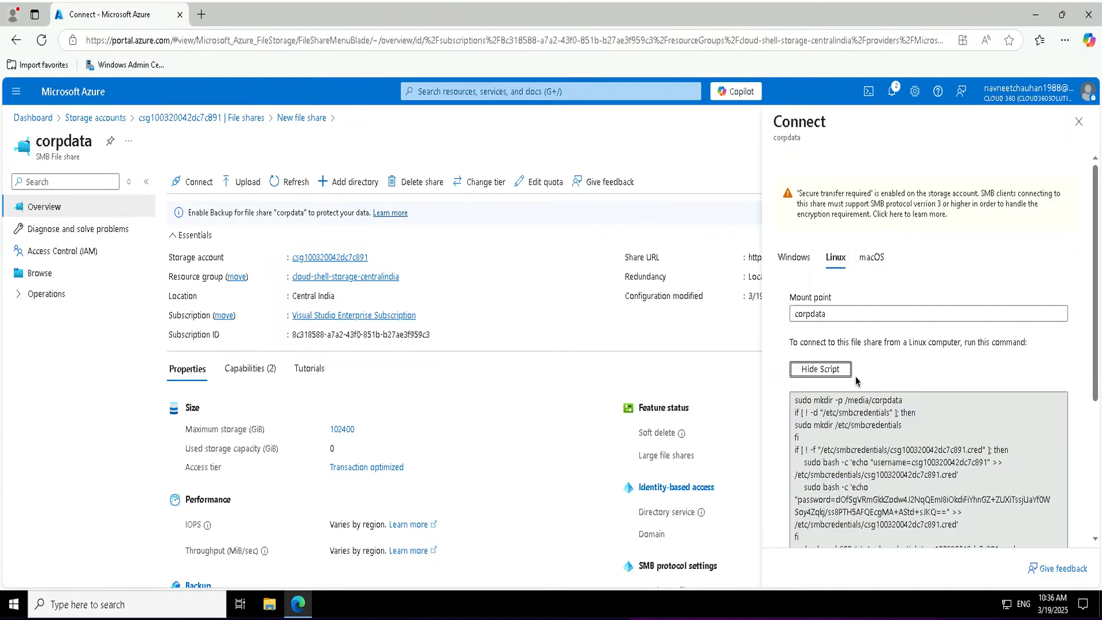
pyautogui.scroll(-2, 855, 376)
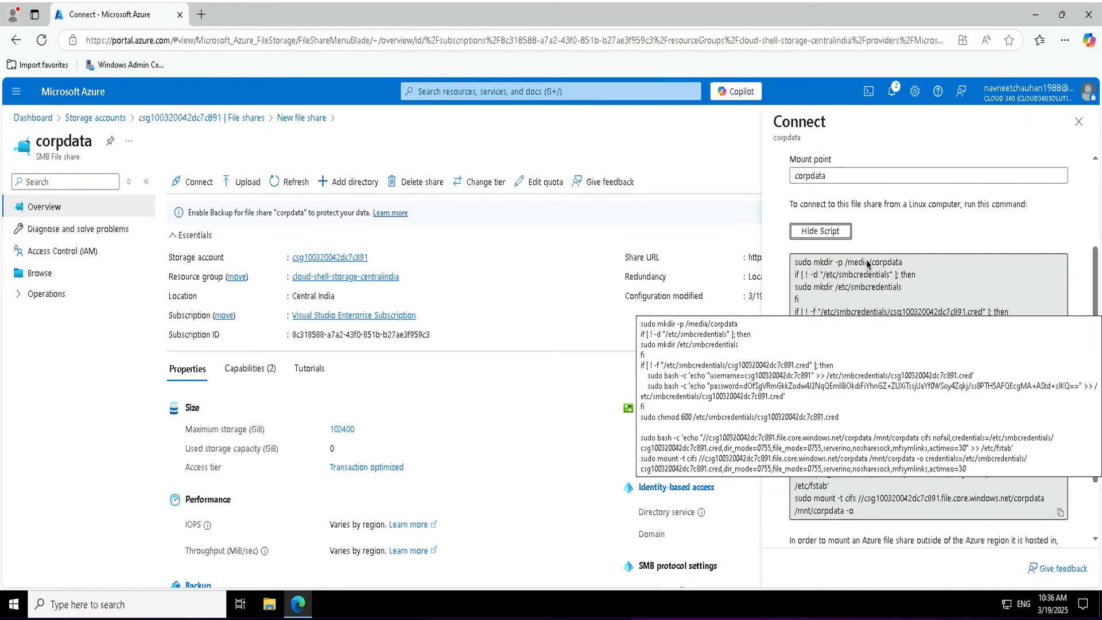
pyautogui.scroll(2, 867, 263)
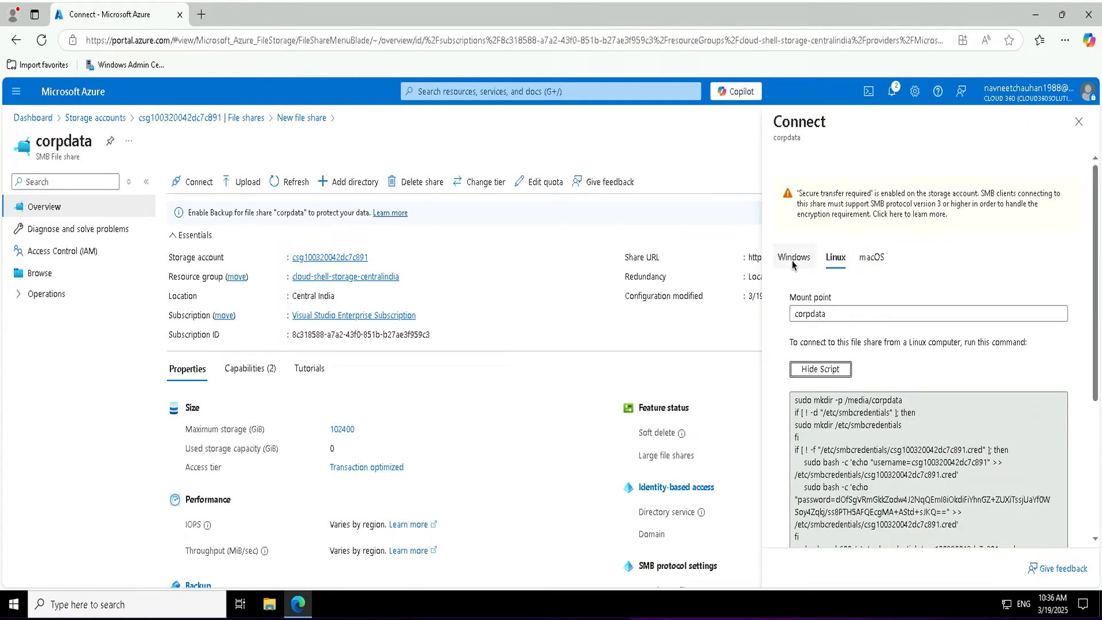
# Copy the Windows PowerShell script that maps corpdata to drive T.
pyautogui.click(793, 261)
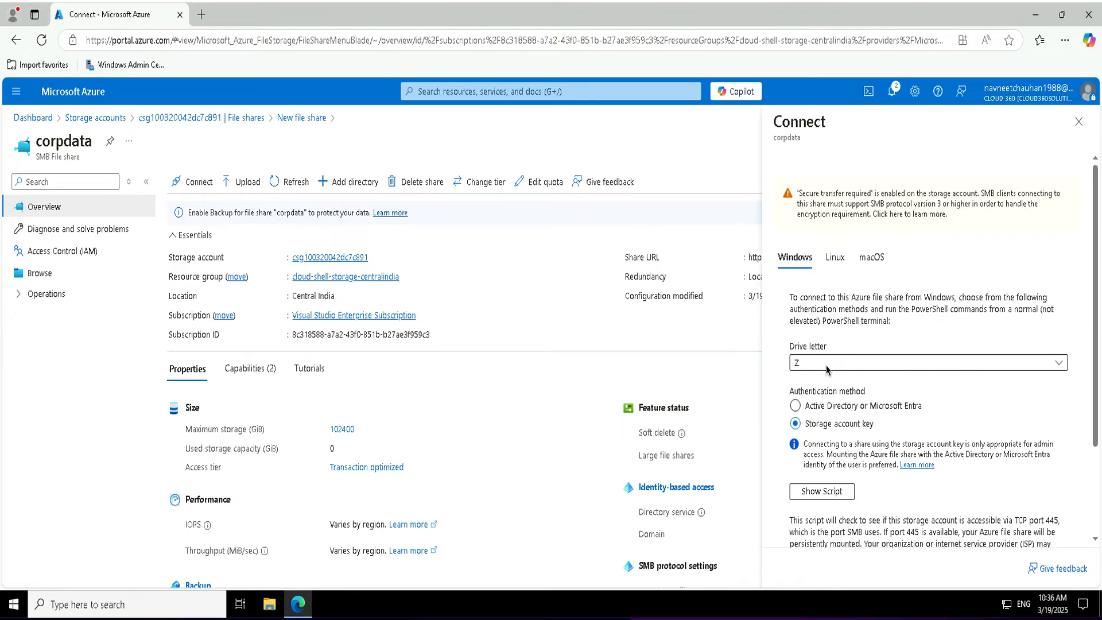
pyautogui.click(827, 367)
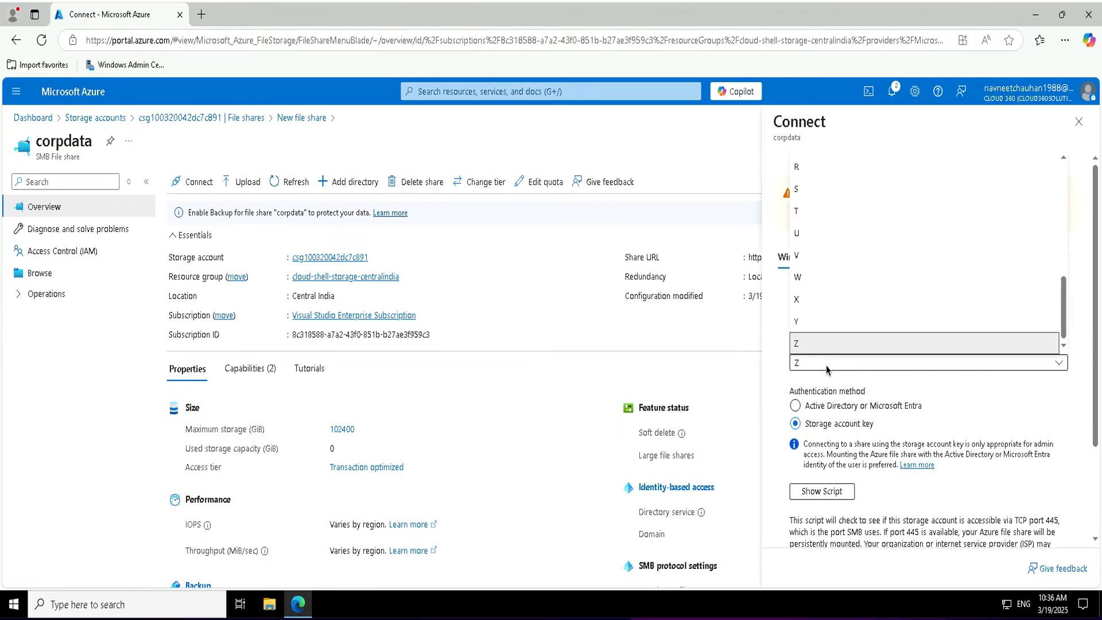
pyautogui.click(798, 212)
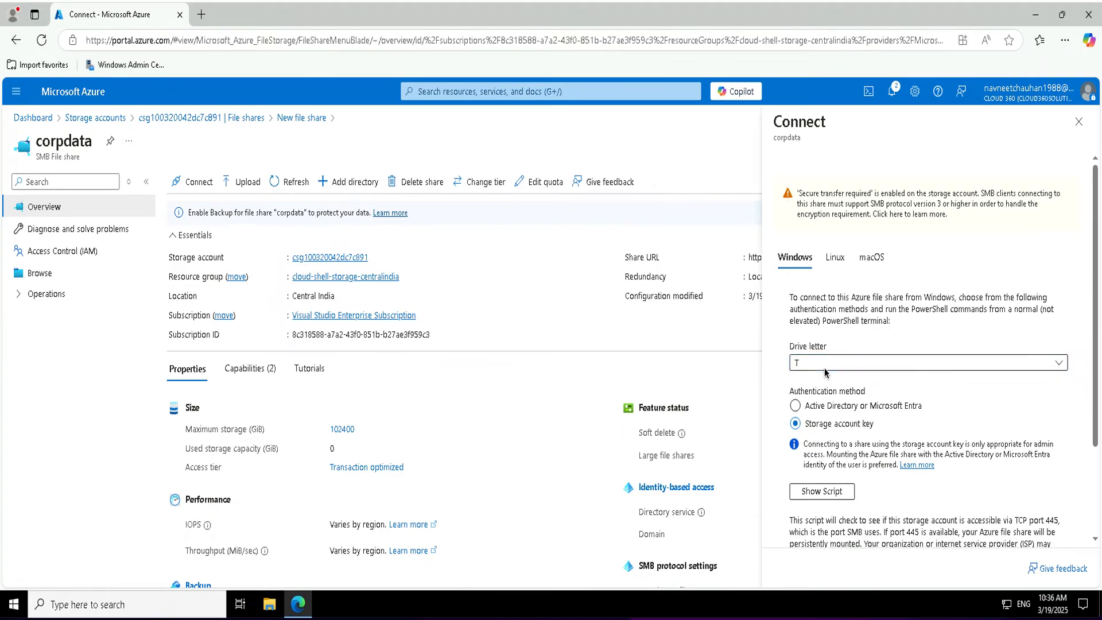
pyautogui.scroll(-3, 848, 438)
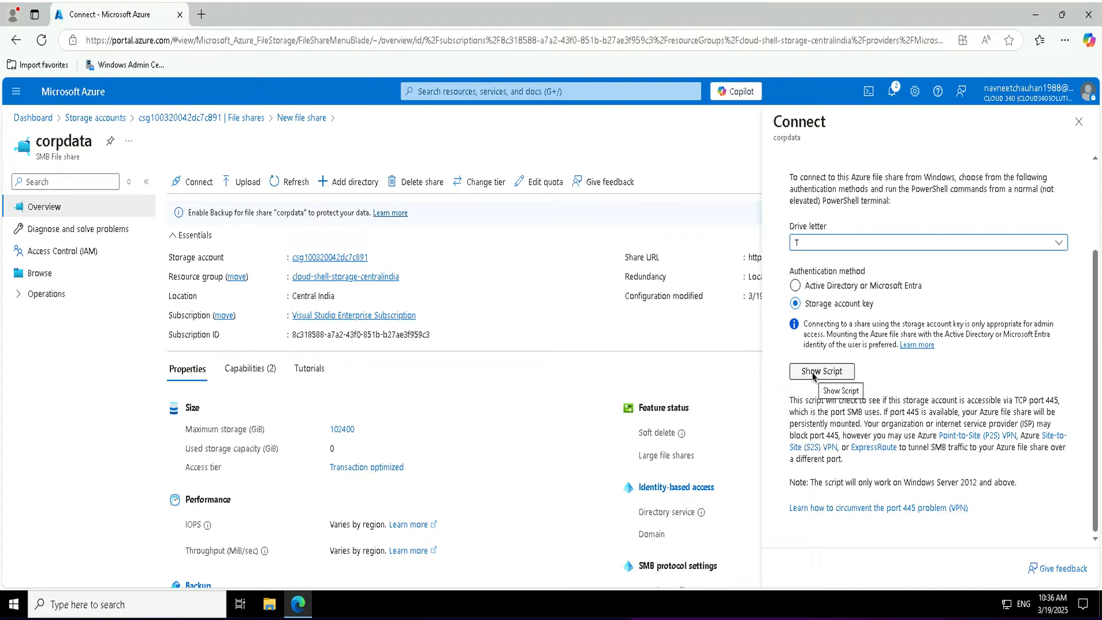
pyautogui.click(812, 372)
pyautogui.scroll(-5, 889, 397)
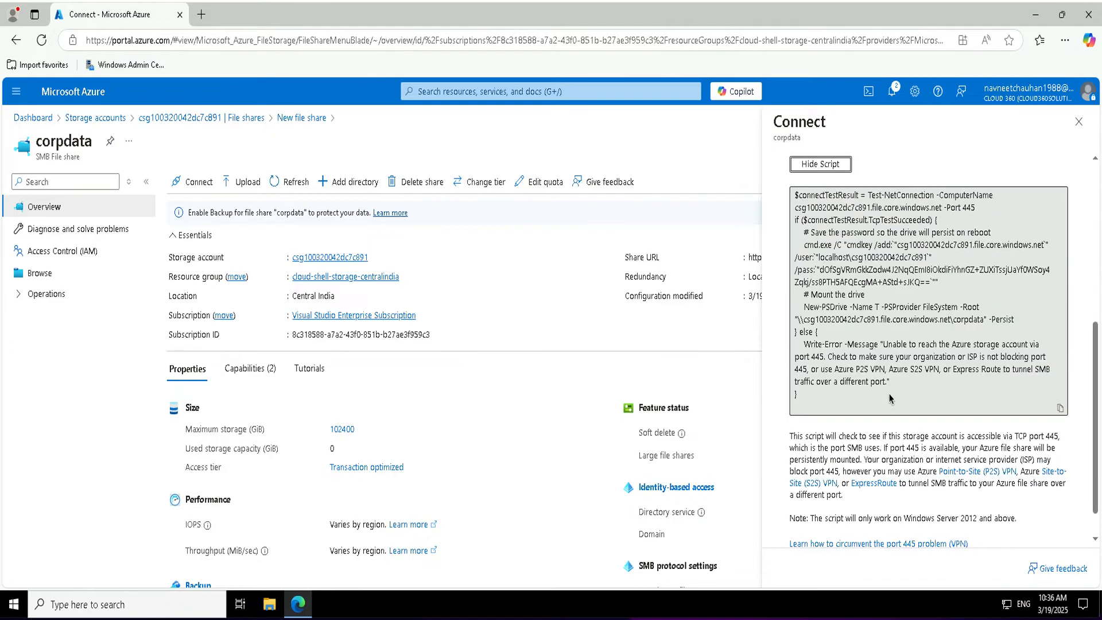
pyautogui.click(1060, 408)
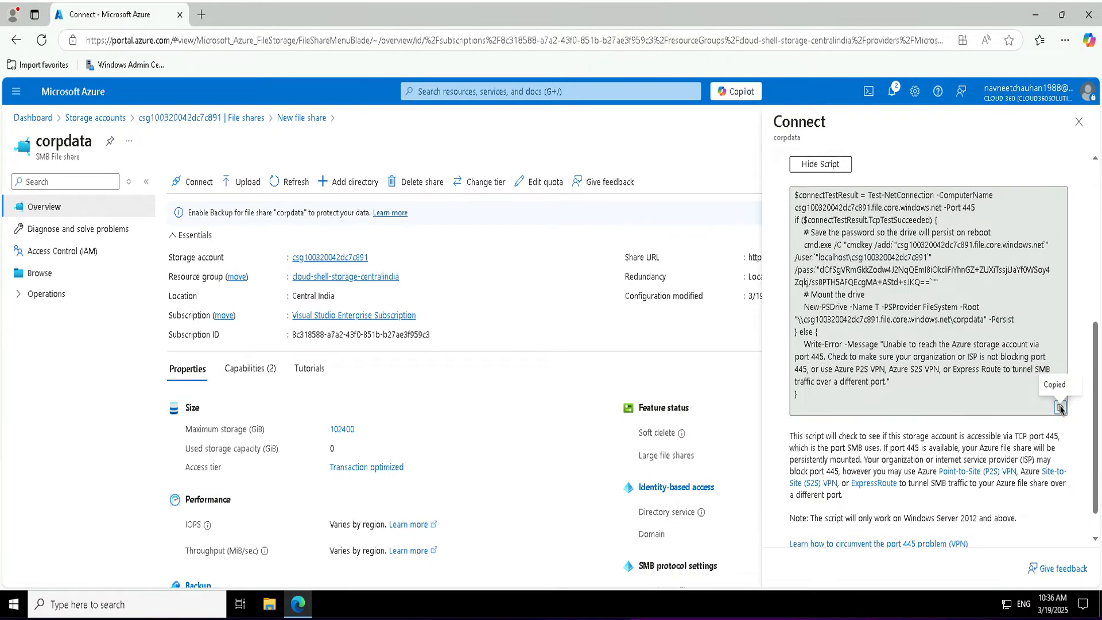
pyautogui.click(149, 613)
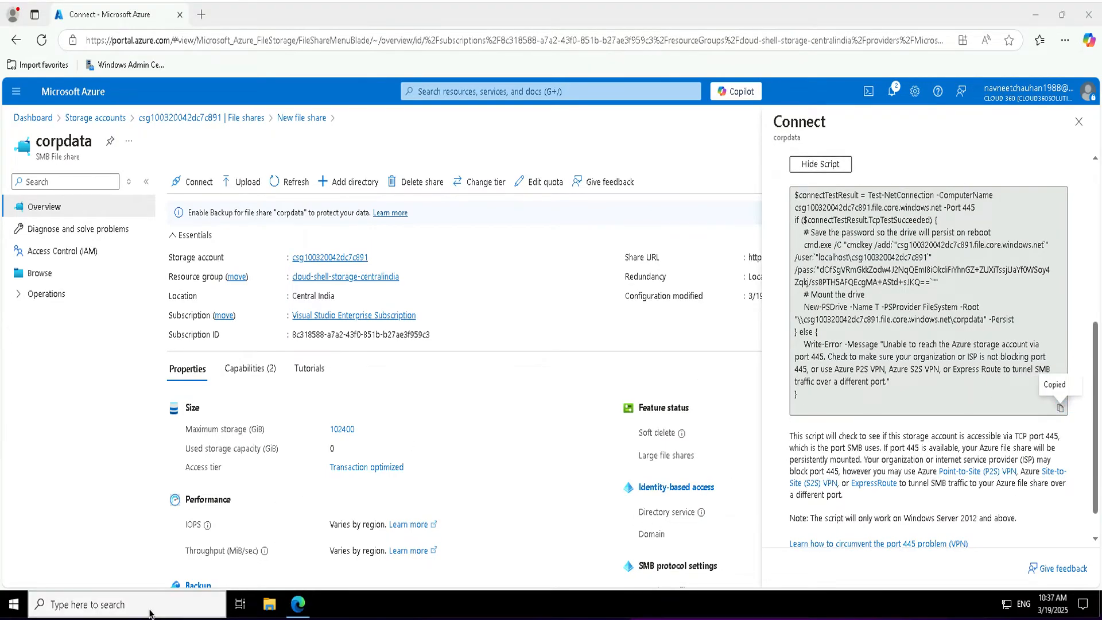
# Run the pasted mount script in an administrator PowerShell ISE console.
pyautogui.write('ise')
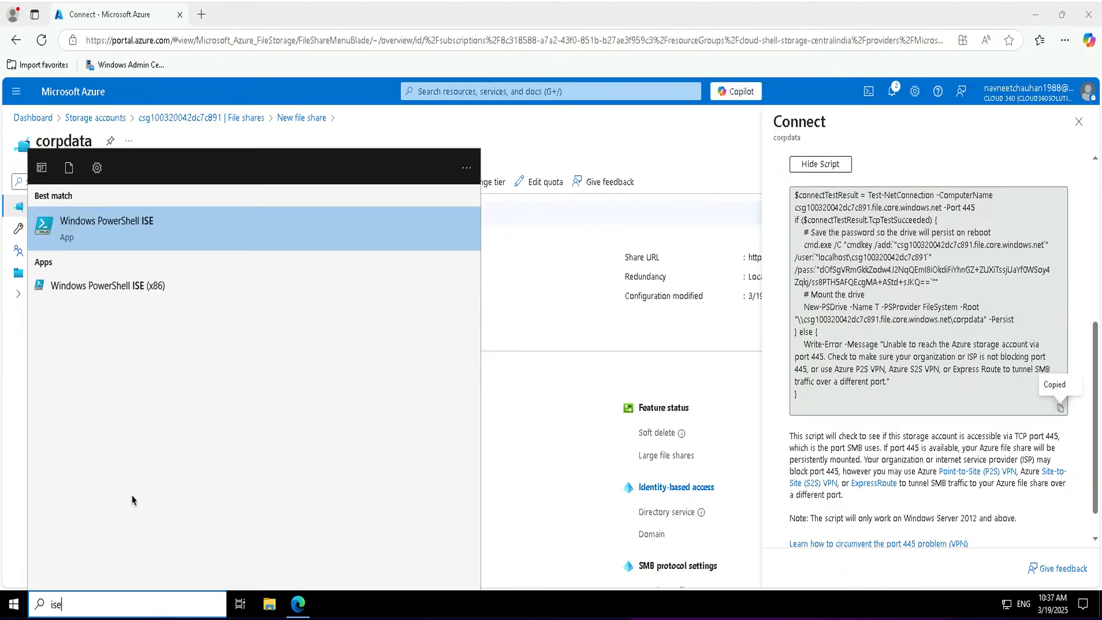
pyautogui.rightClick(121, 225)
pyautogui.click(224, 238)
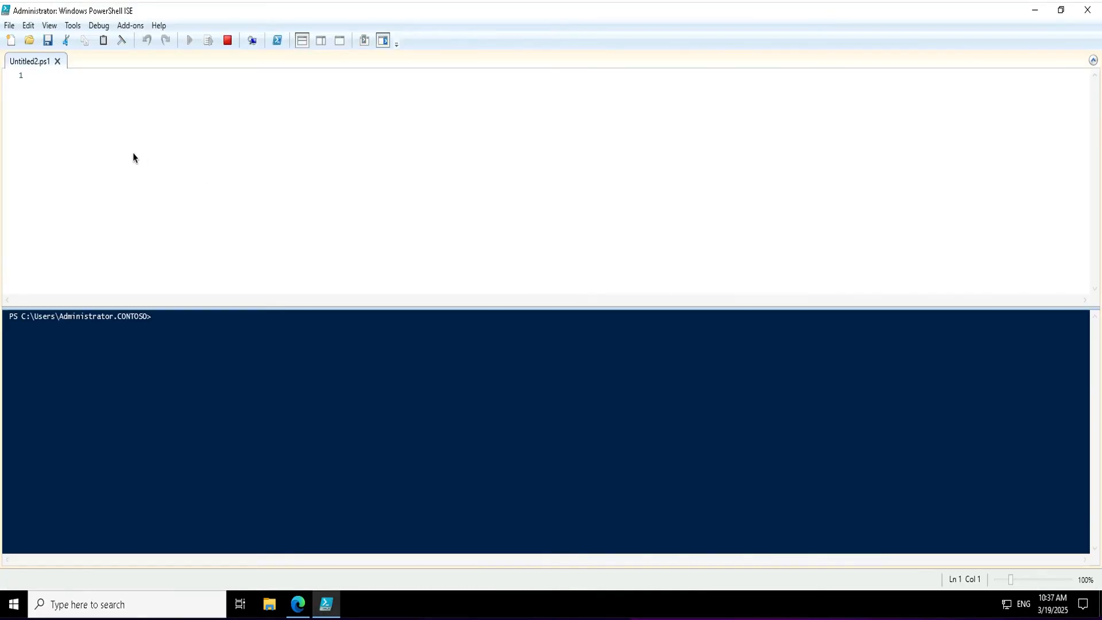
pyautogui.rightClick(132, 153)
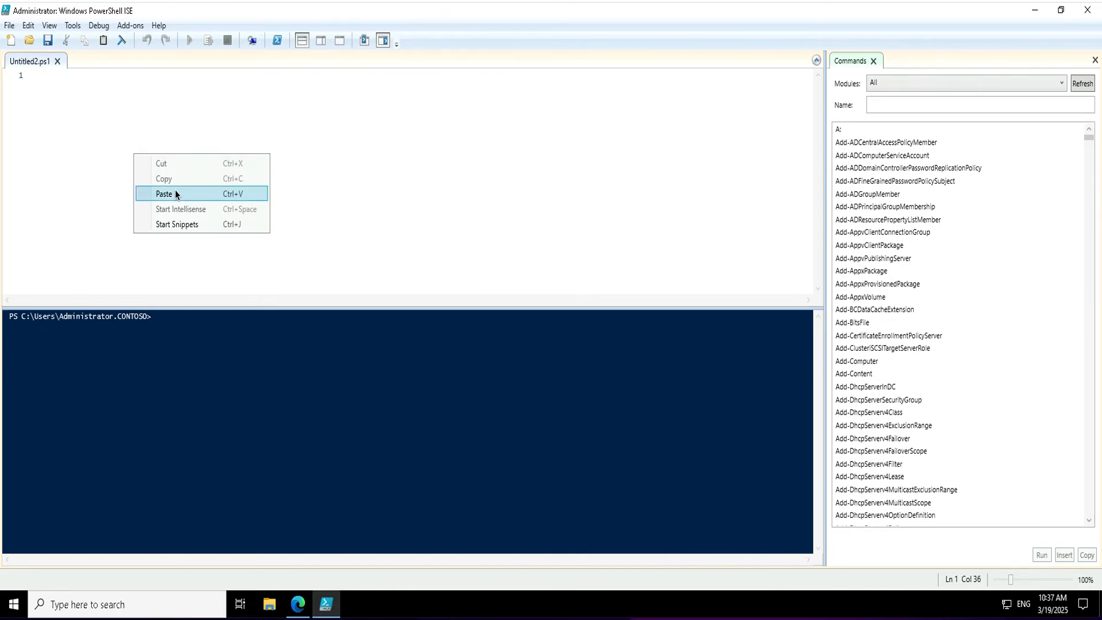
pyautogui.click(175, 193)
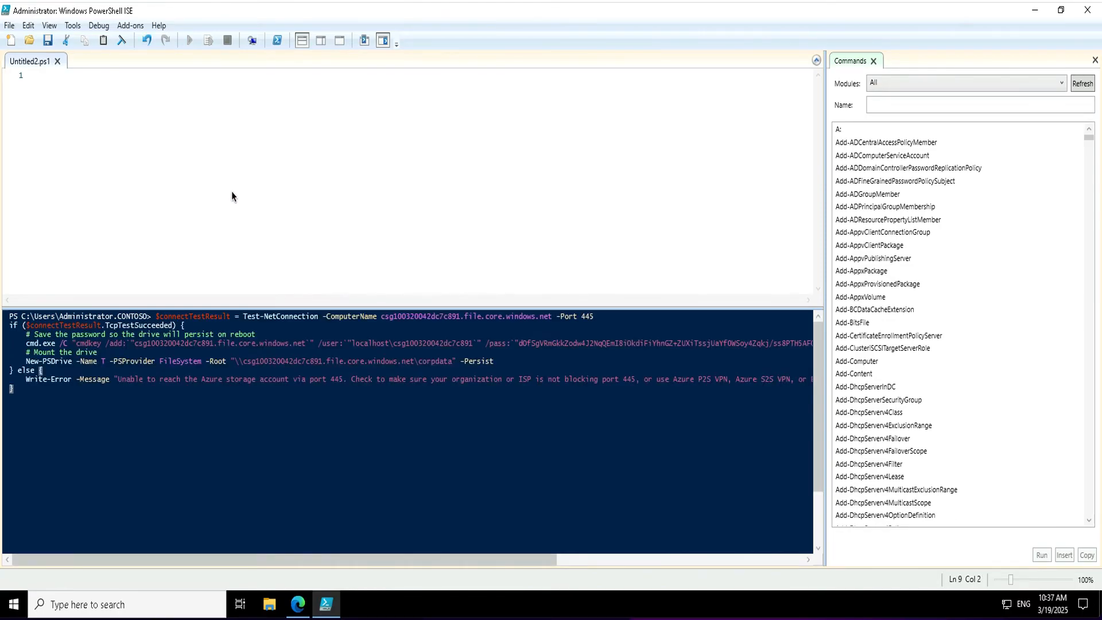
pyautogui.click(175, 156)
pyautogui.click(31, 392)
pyautogui.press('Return')
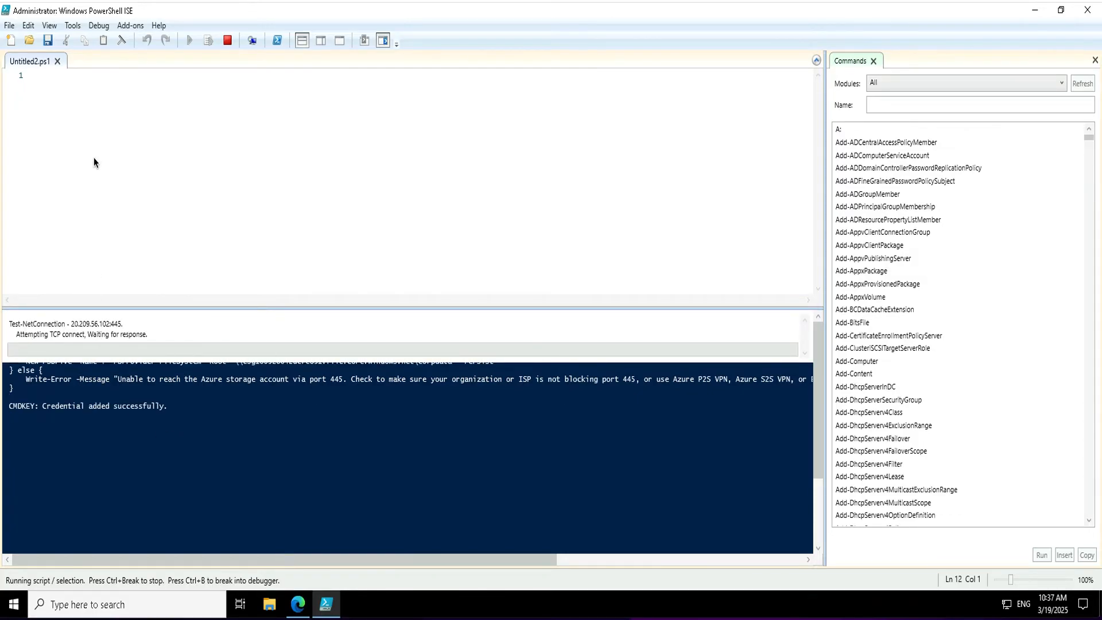
# Paste the same script into the Untitled2.ps1 script pane.
pyautogui.click(100, 139)
pyautogui.rightClick(100, 138)
pyautogui.click(168, 183)
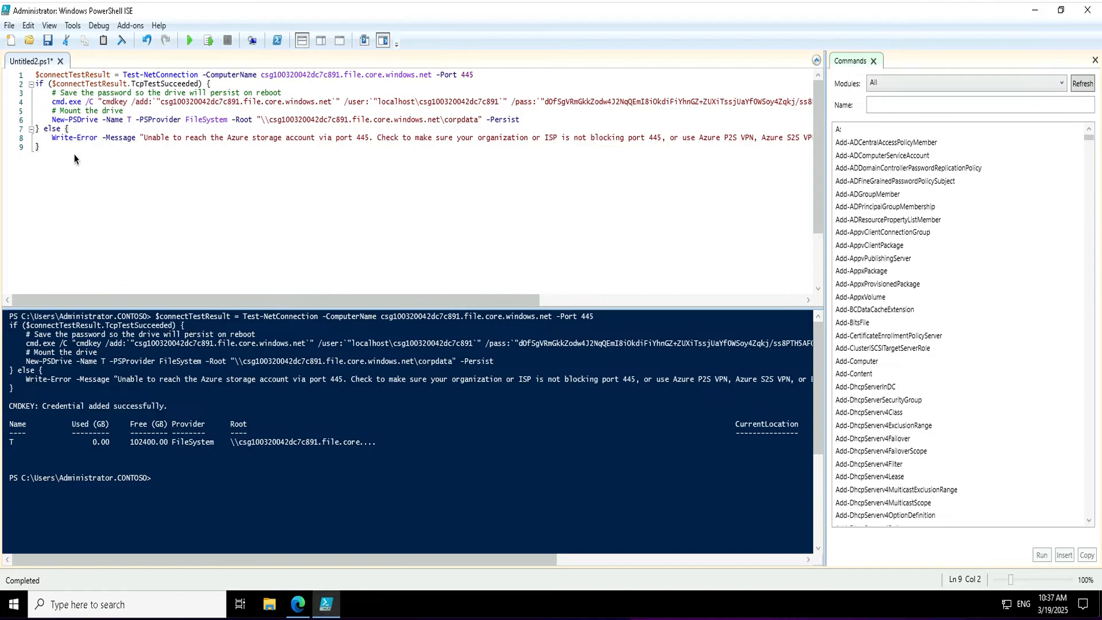
# Create 'Azure files.txt' on the corpdata T: drive and open it in Notepad.
pyautogui.click(270, 604)
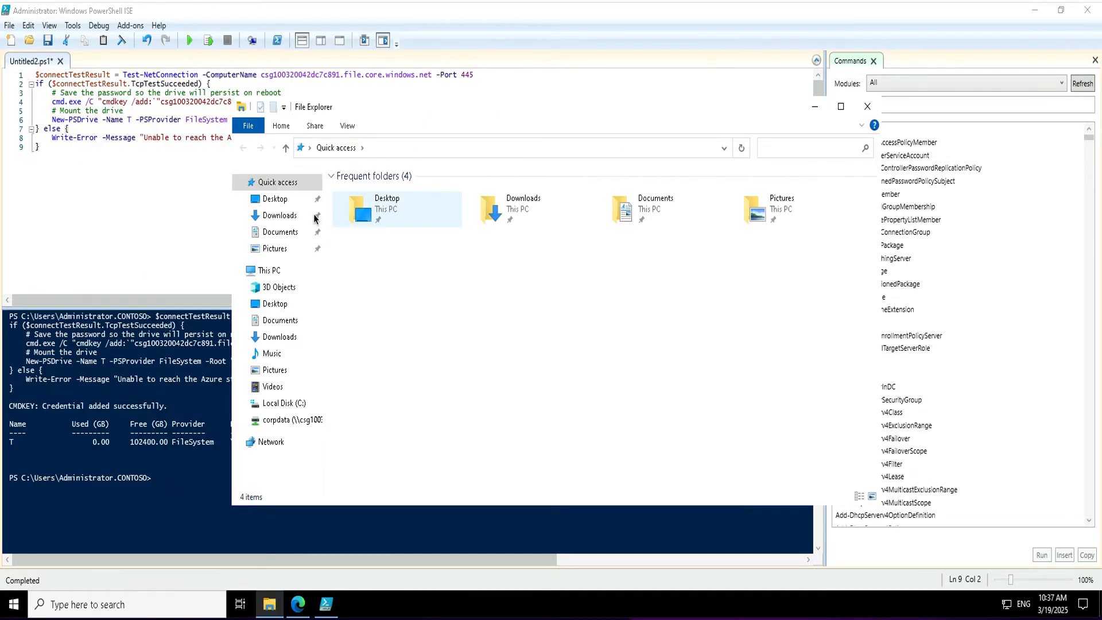
pyautogui.click(344, 423)
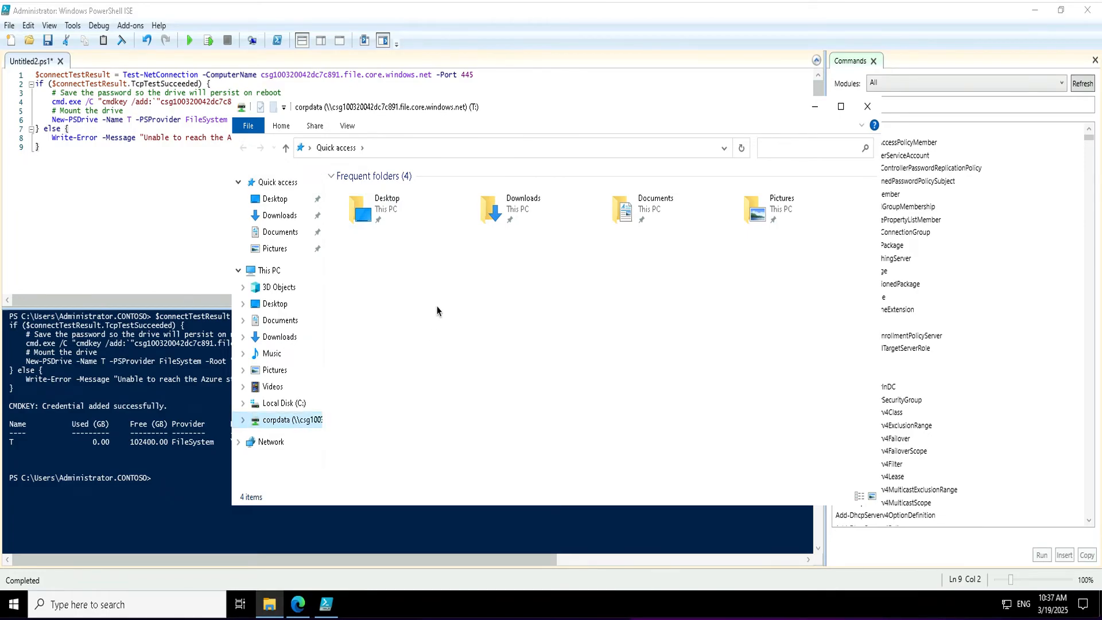
pyautogui.rightClick(409, 267)
pyautogui.moveTo(501, 402)
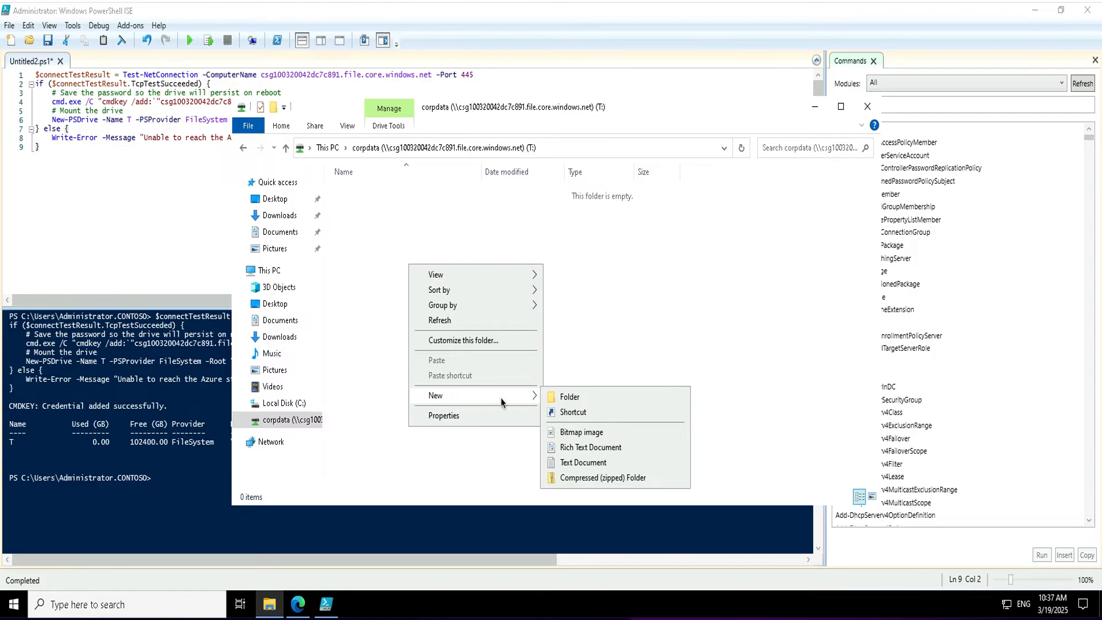
pyautogui.click(584, 463)
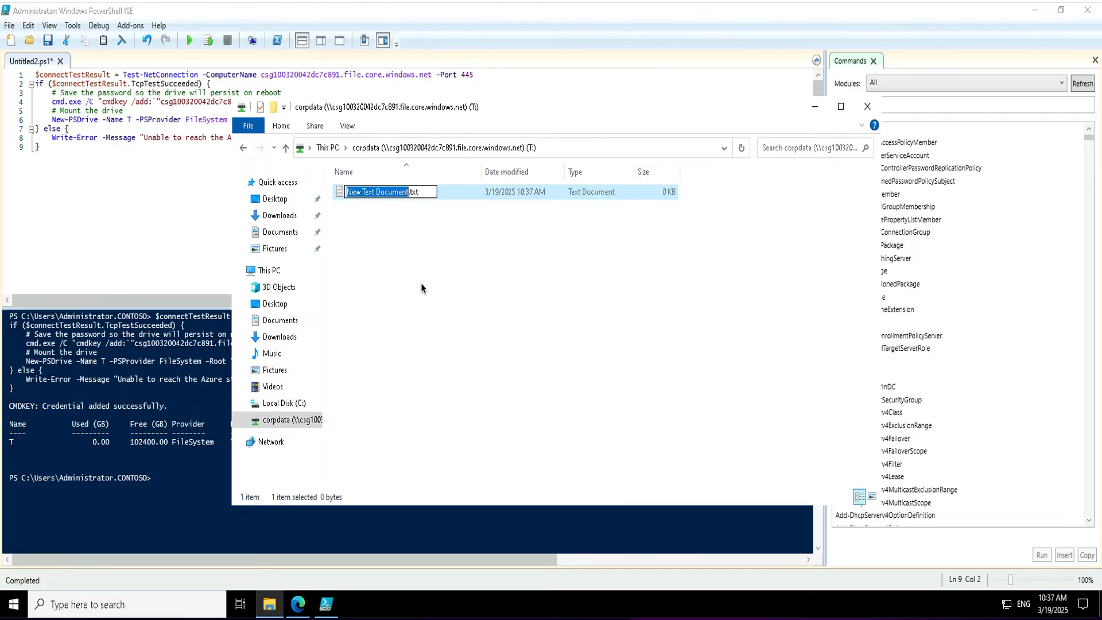
pyautogui.write('Azure f')
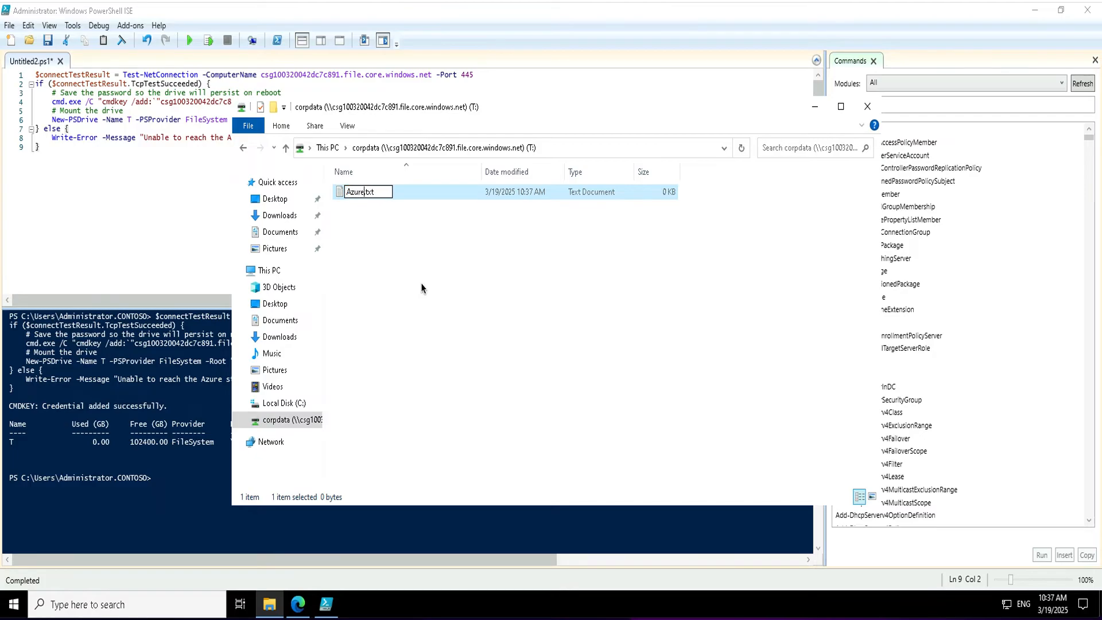
pyautogui.write('iles')
pyautogui.press('Return')
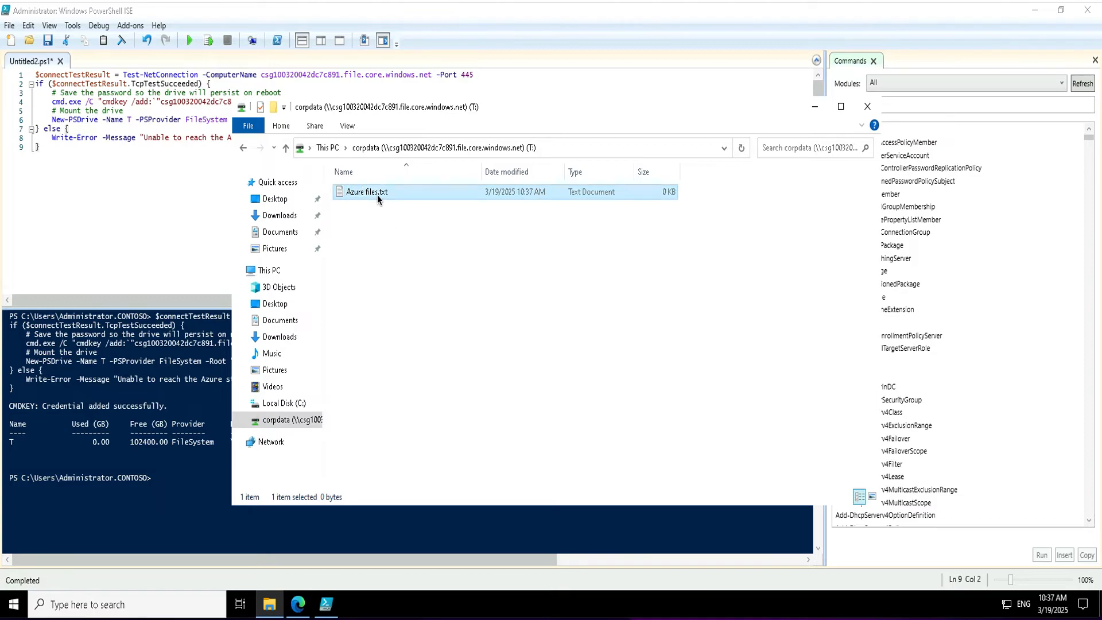
pyautogui.doubleClick(377, 195)
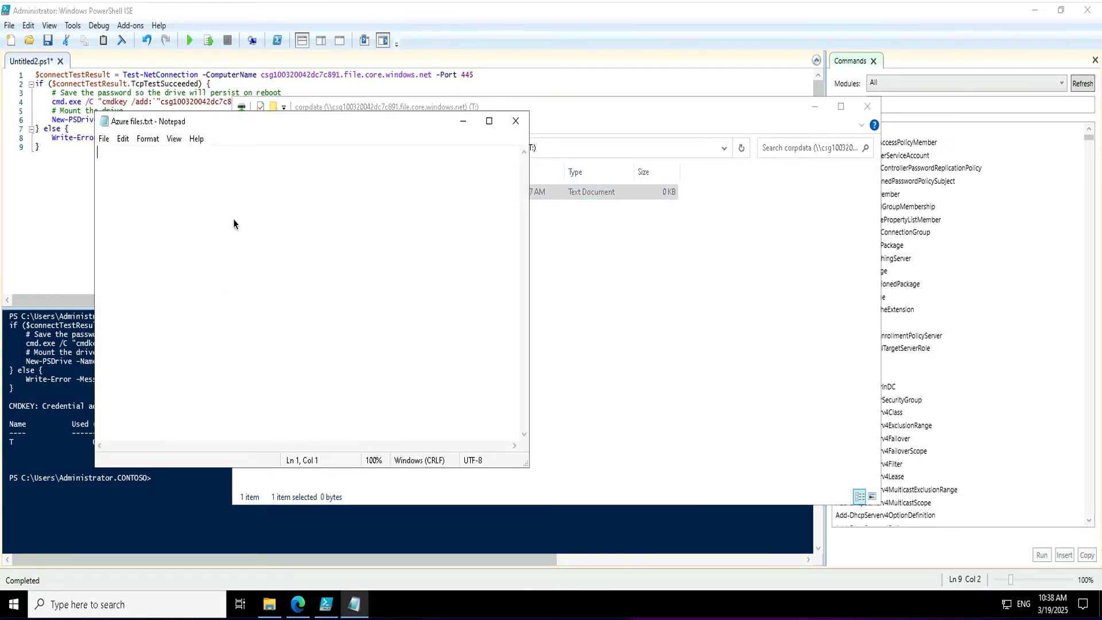
# Write 'to create and connect to azure files' in the file and save it on closing.
pyautogui.write('to create')
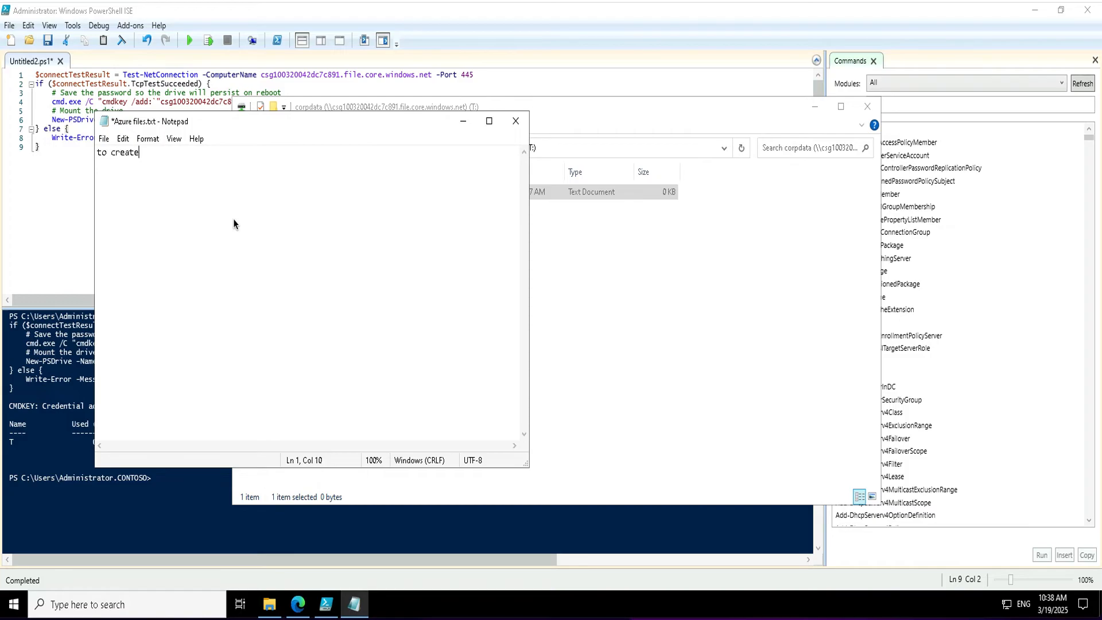
pyautogui.write(' a')
pyautogui.write('connect to azur')
pyautogui.press('BackSpace')
pyautogui.press('BackSpace')
pyautogui.press('BackSpace')
pyautogui.write('zure files')
pyautogui.click(515, 125)
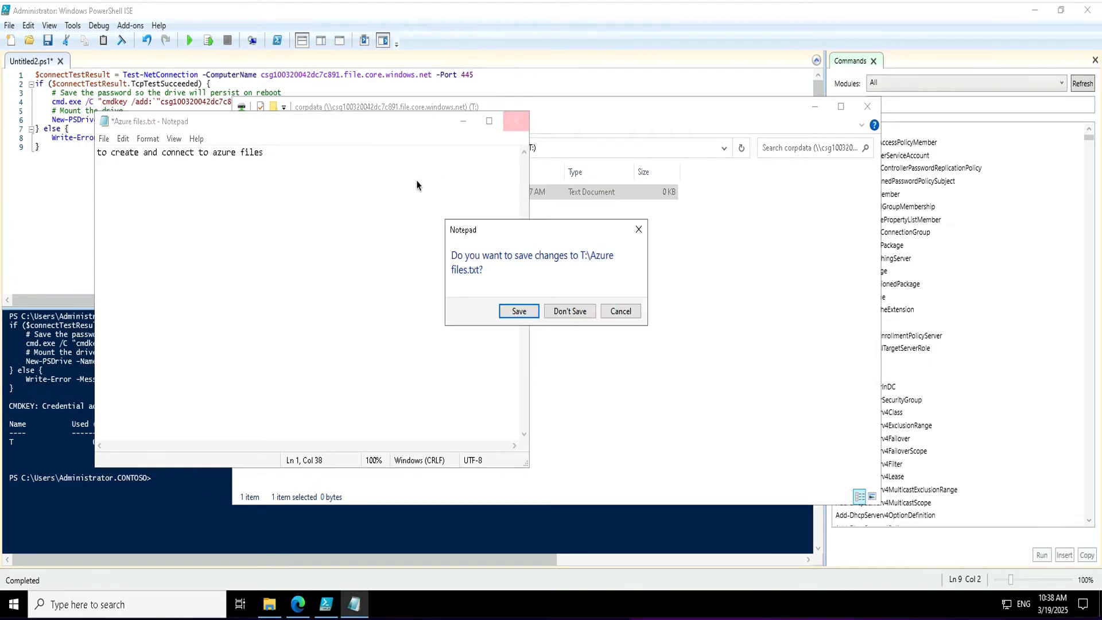
pyautogui.click(515, 318)
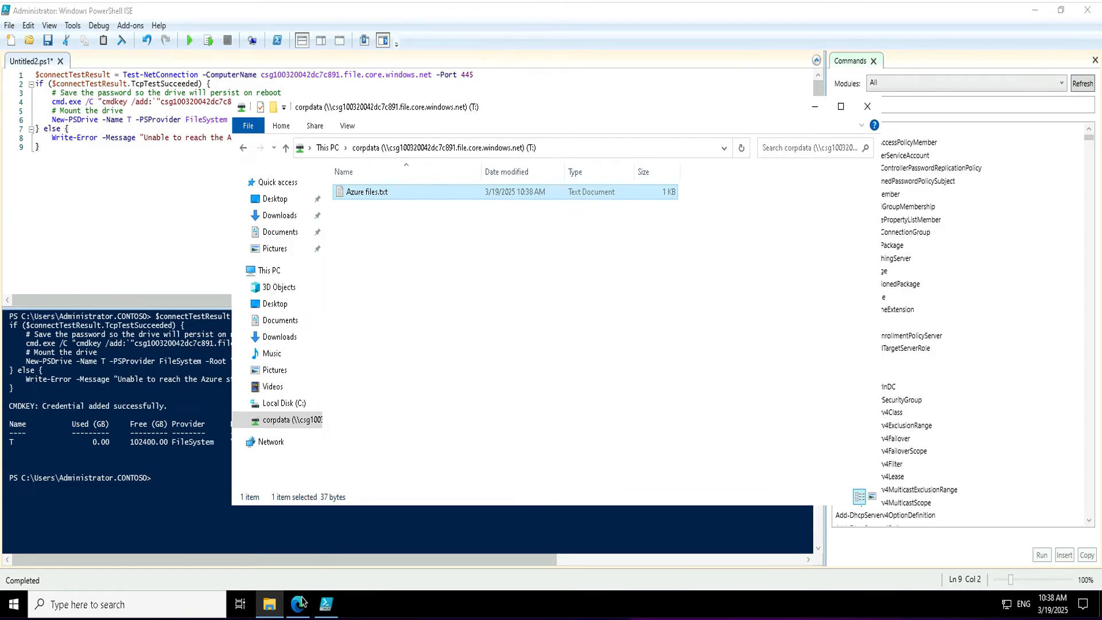
# Disconnect the corpdata (T:) network drive and confirm the warning.
pyautogui.moveTo(298, 607)
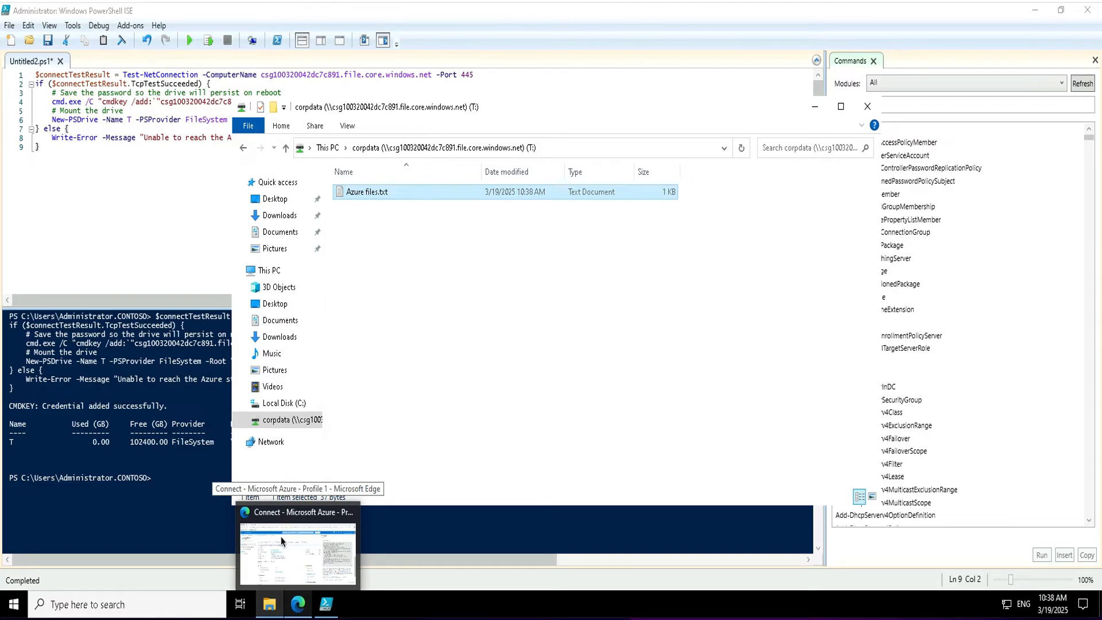
pyautogui.rightClick(284, 423)
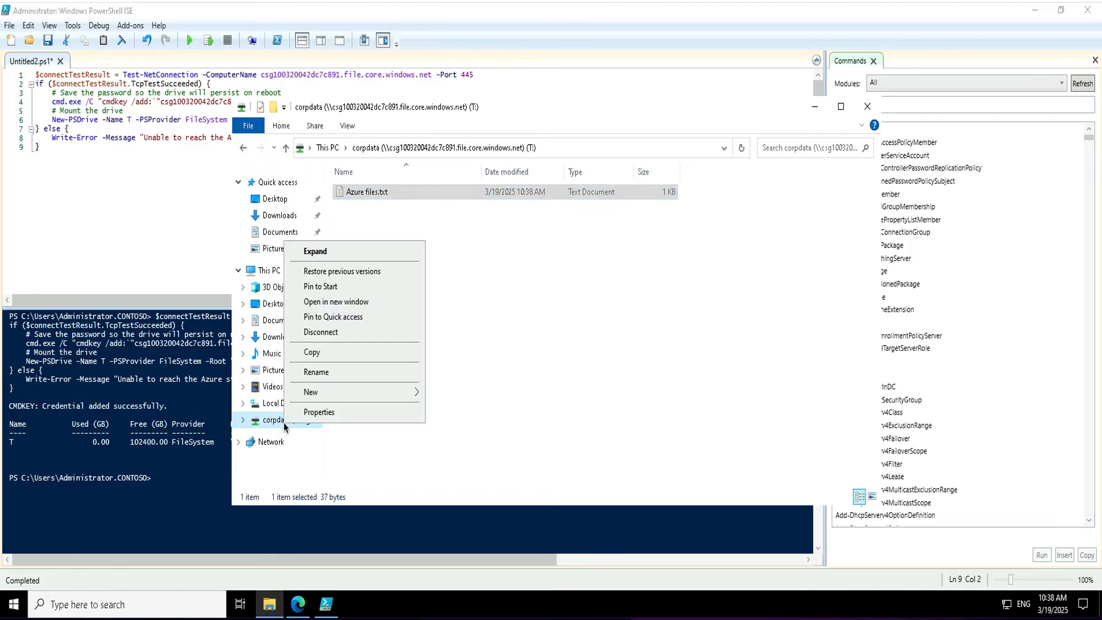
pyautogui.click(322, 333)
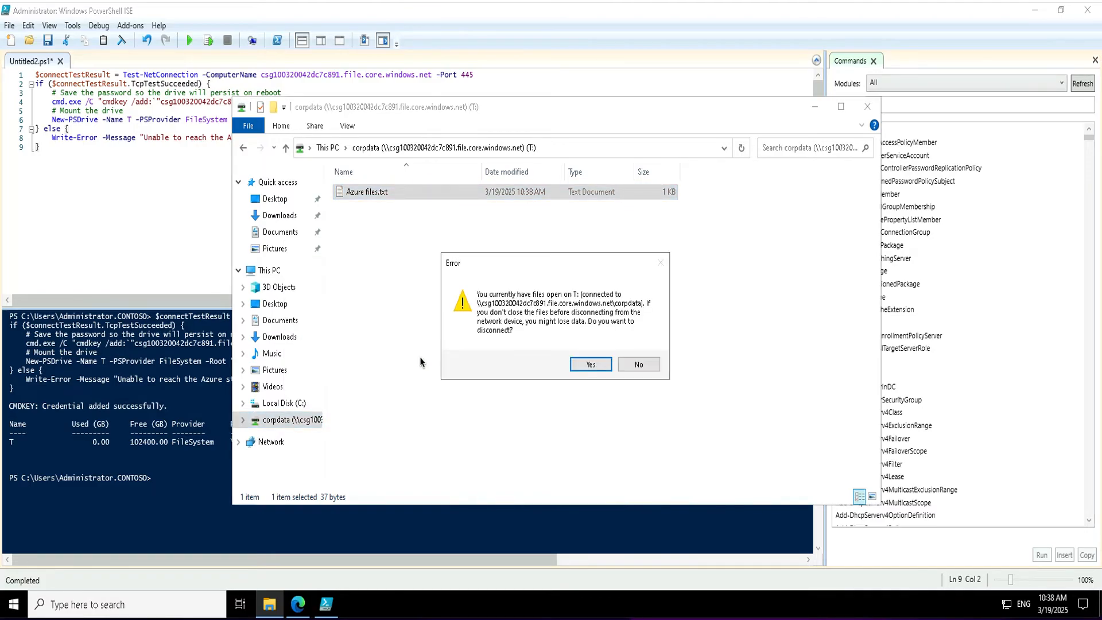
pyautogui.click(590, 364)
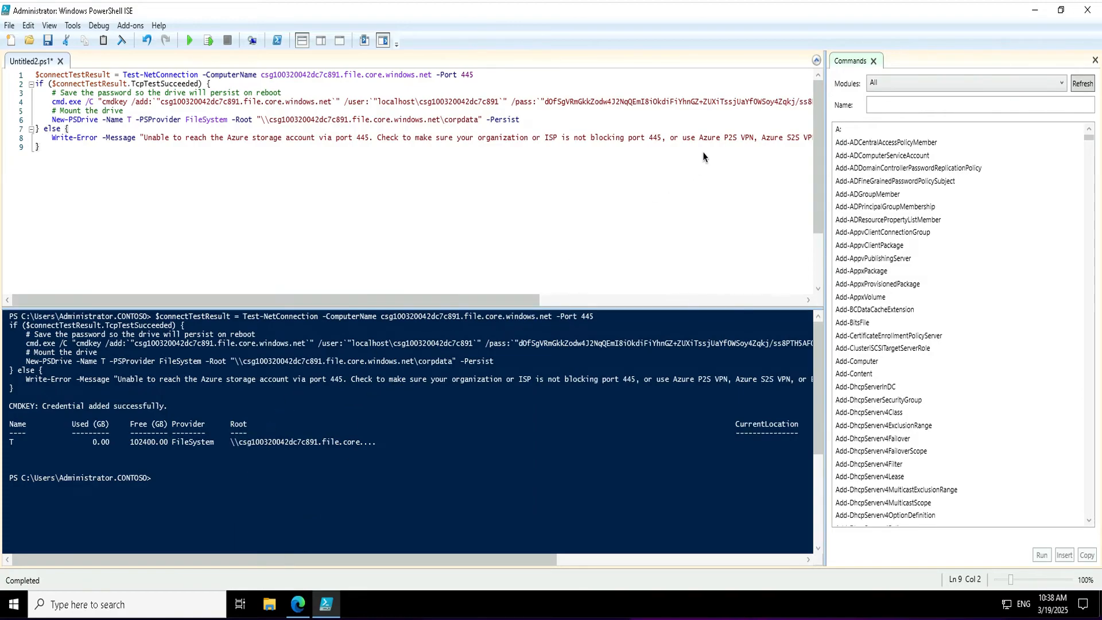
# Minimize PowerShell ISE and search the Marketplace for 'azure file sync'.
pyautogui.click(1036, 15)
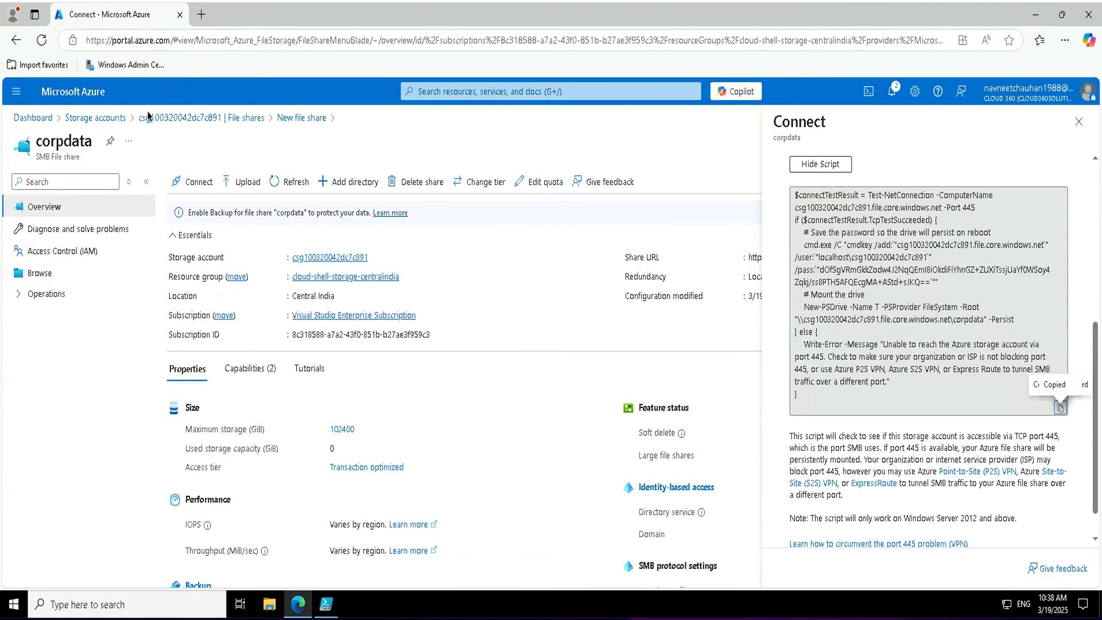
pyautogui.click(16, 92)
pyautogui.click(71, 118)
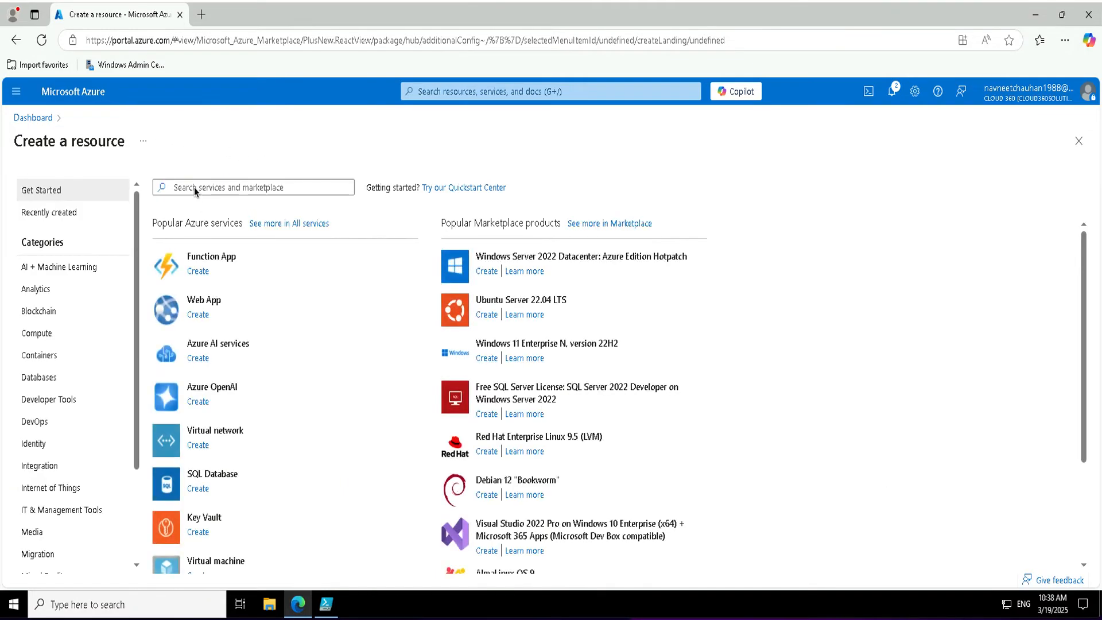
pyautogui.write('azure')
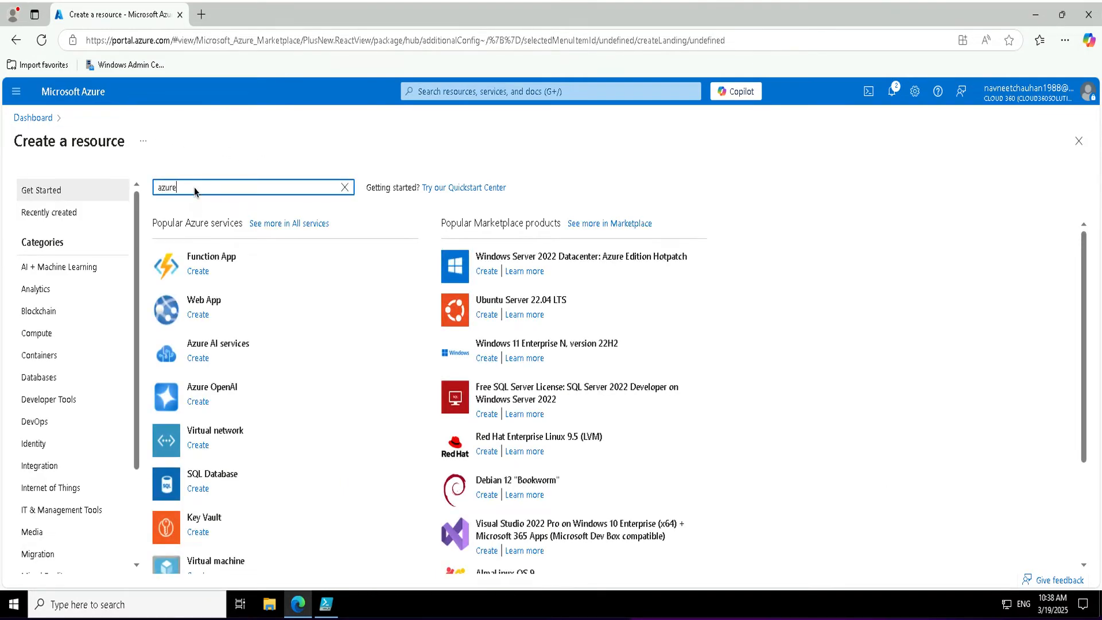
pyautogui.write(' file sync')
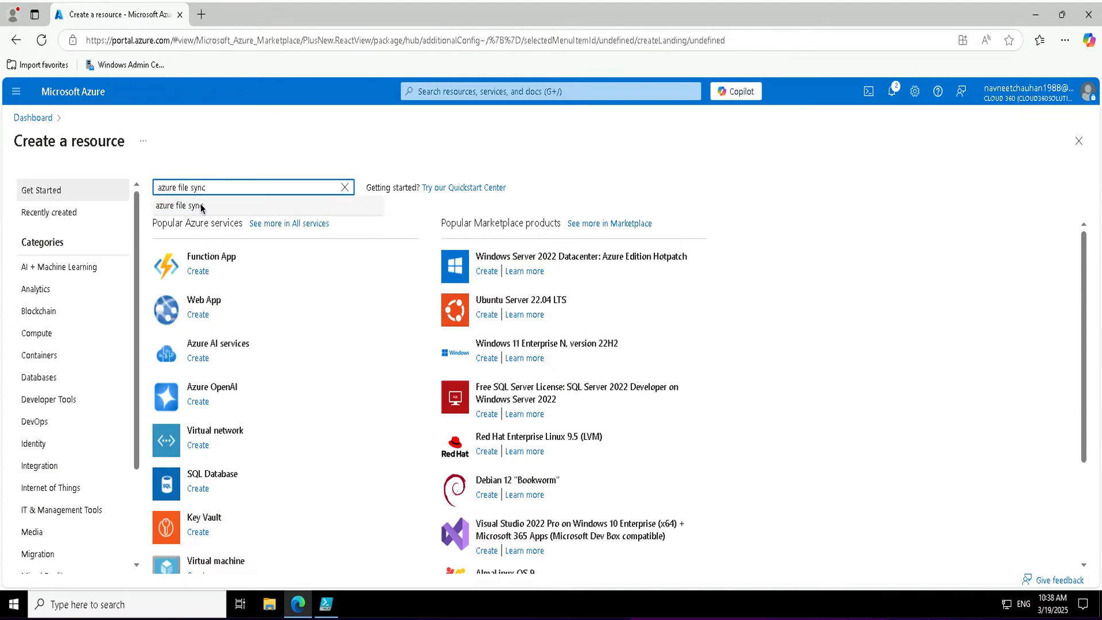
pyautogui.click(201, 206)
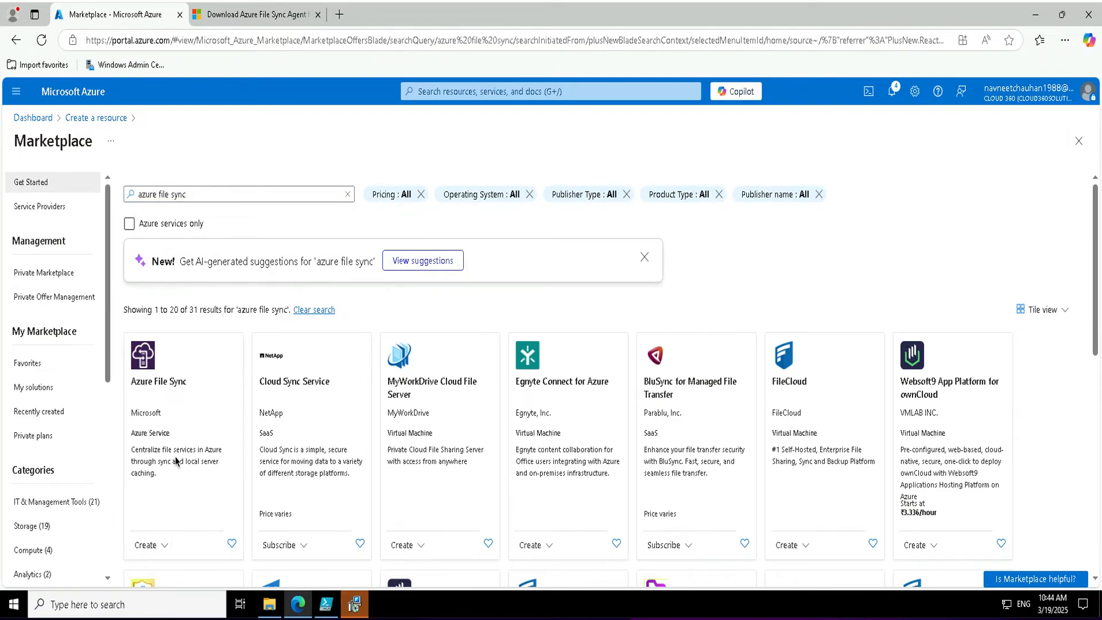
# Deploy storage sync service 'test' in resource group cloud-shell-storage-centralindia.
pyautogui.click(171, 387)
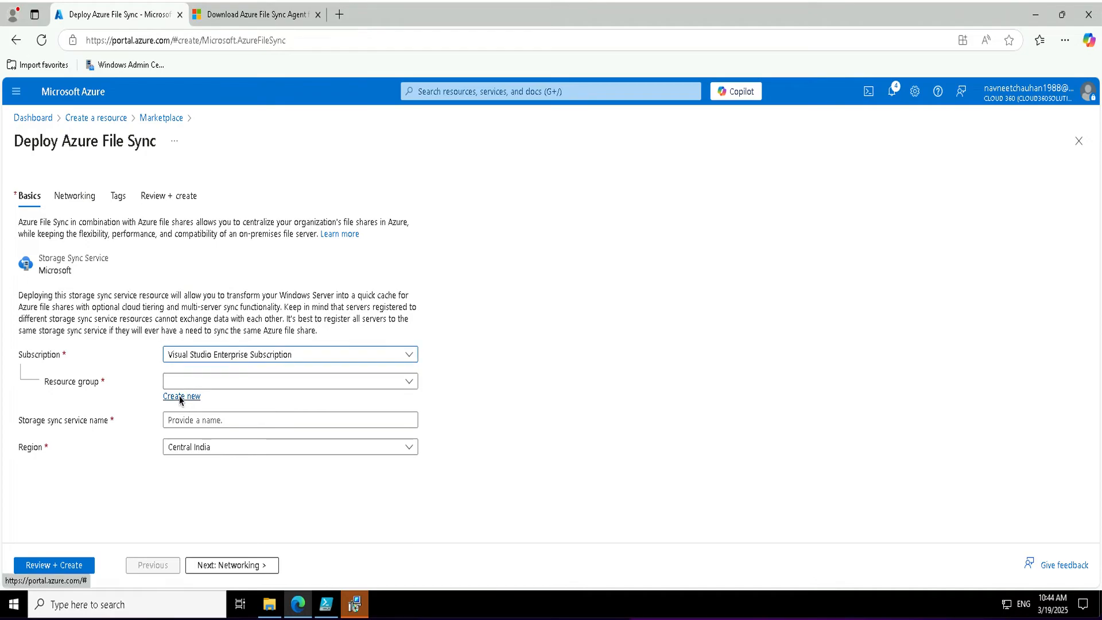
pyautogui.click(206, 382)
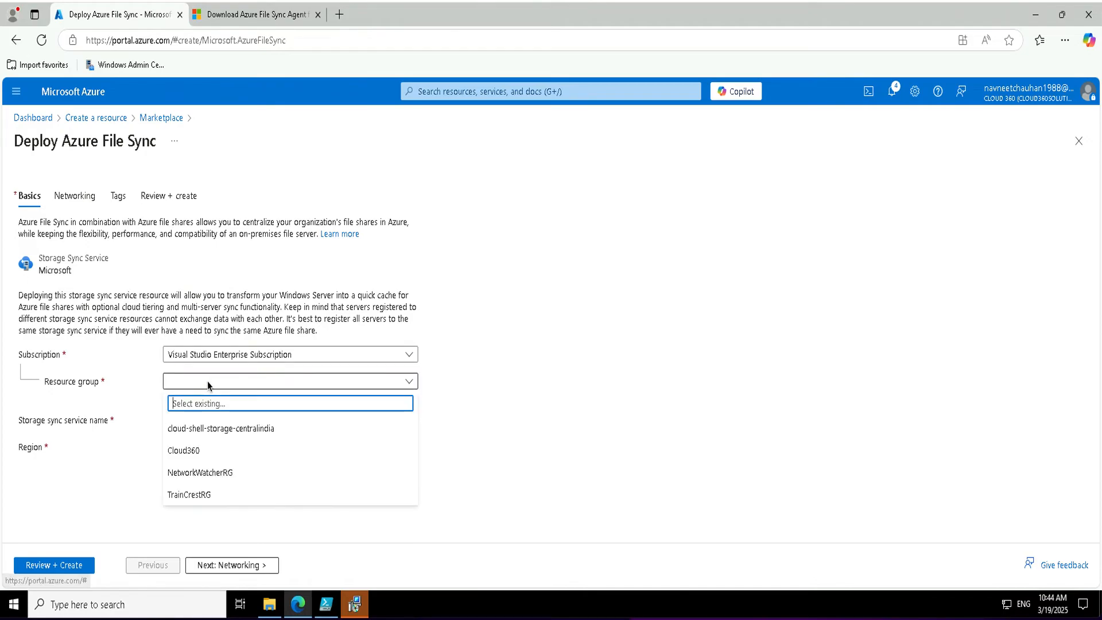
pyautogui.click(203, 429)
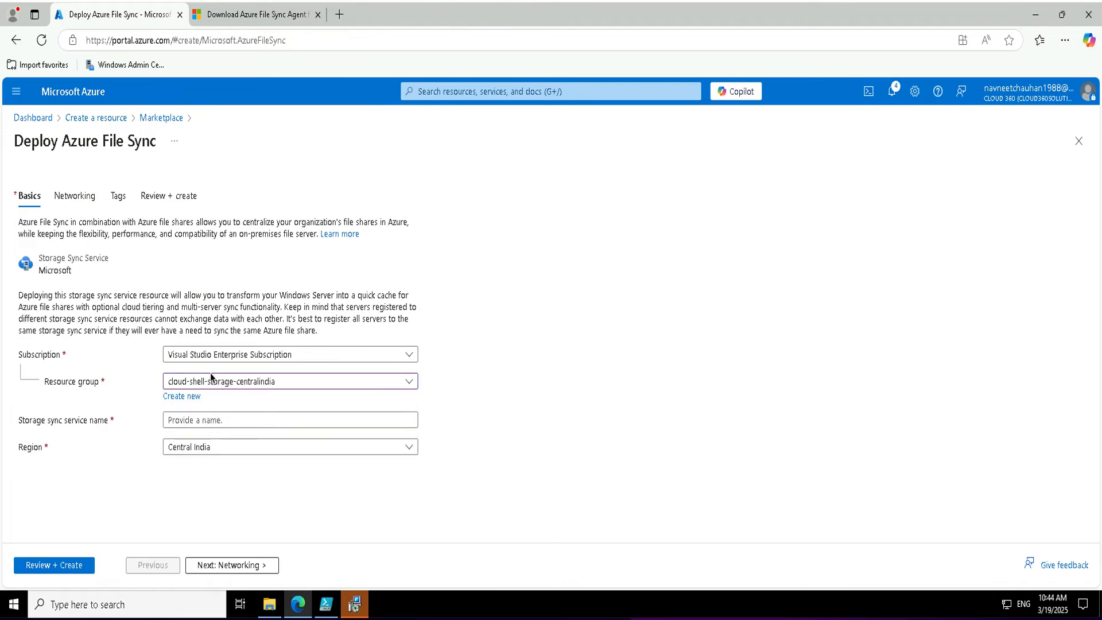
pyautogui.click(181, 422)
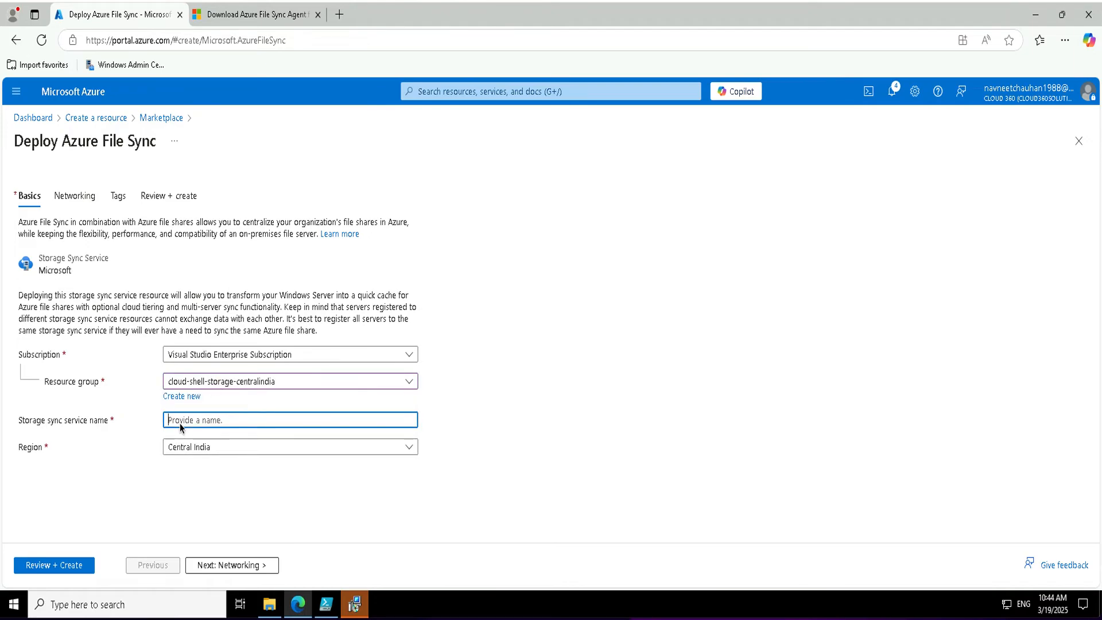
pyautogui.write('test')
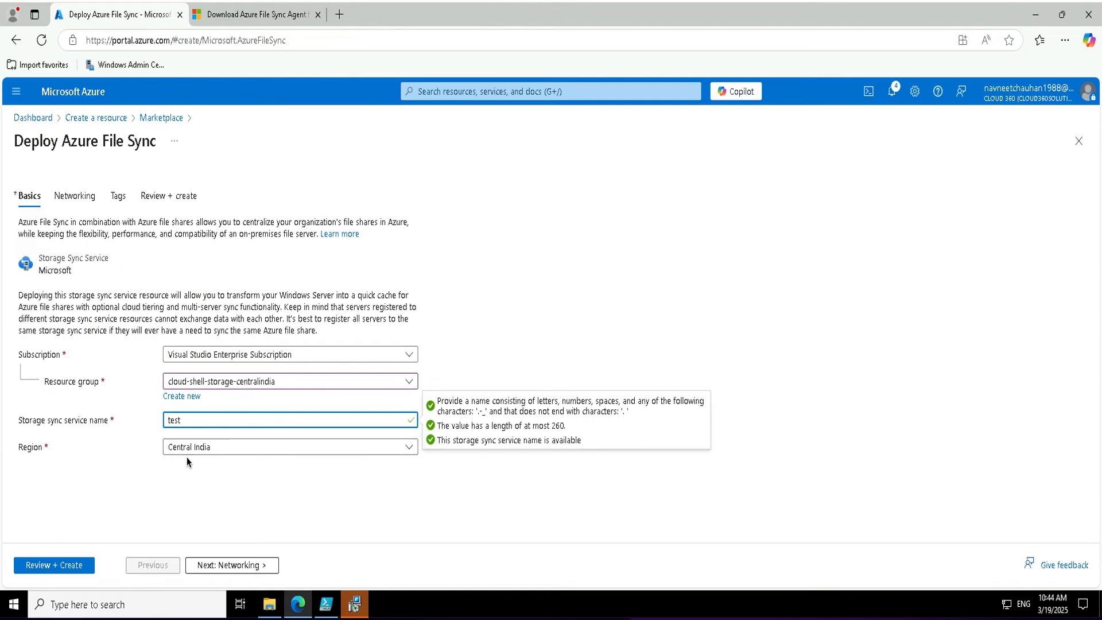
pyautogui.click(208, 568)
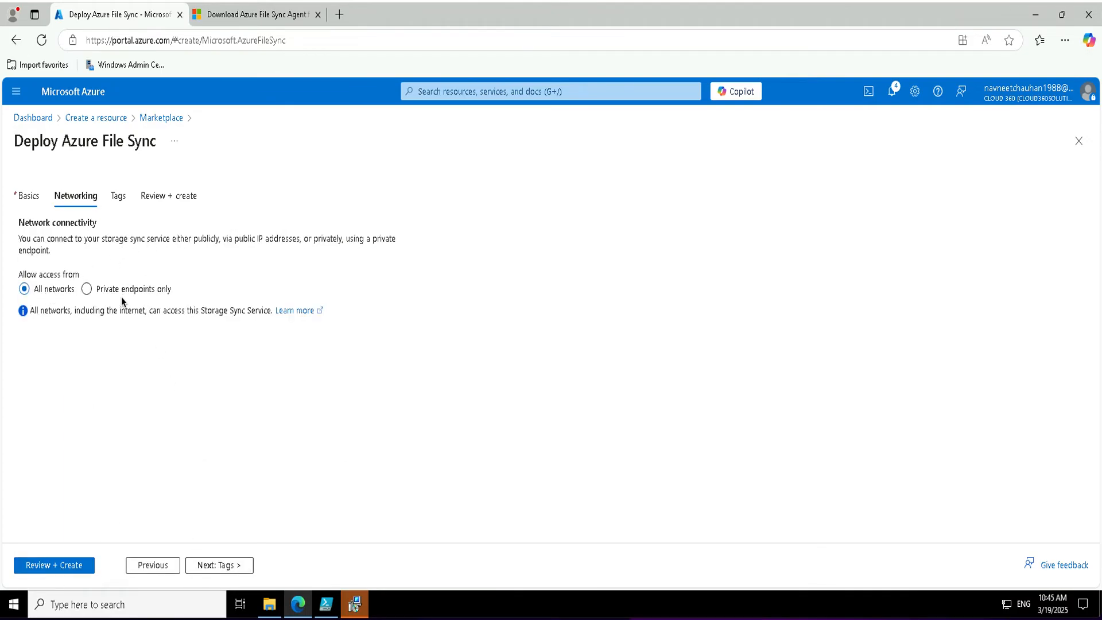
pyautogui.click(45, 568)
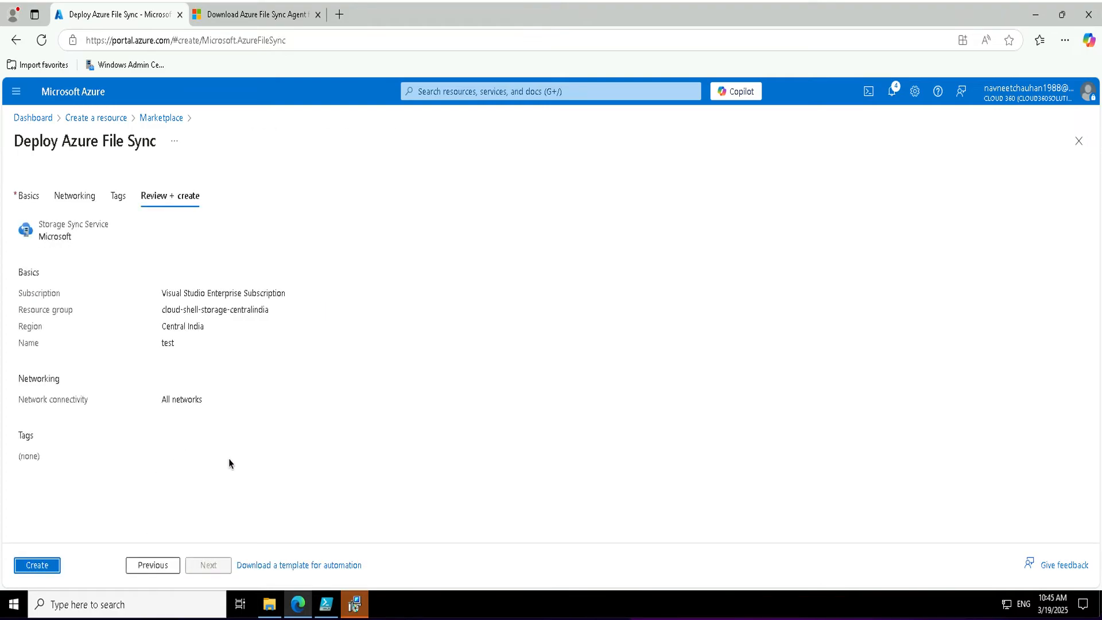
pyautogui.click(37, 565)
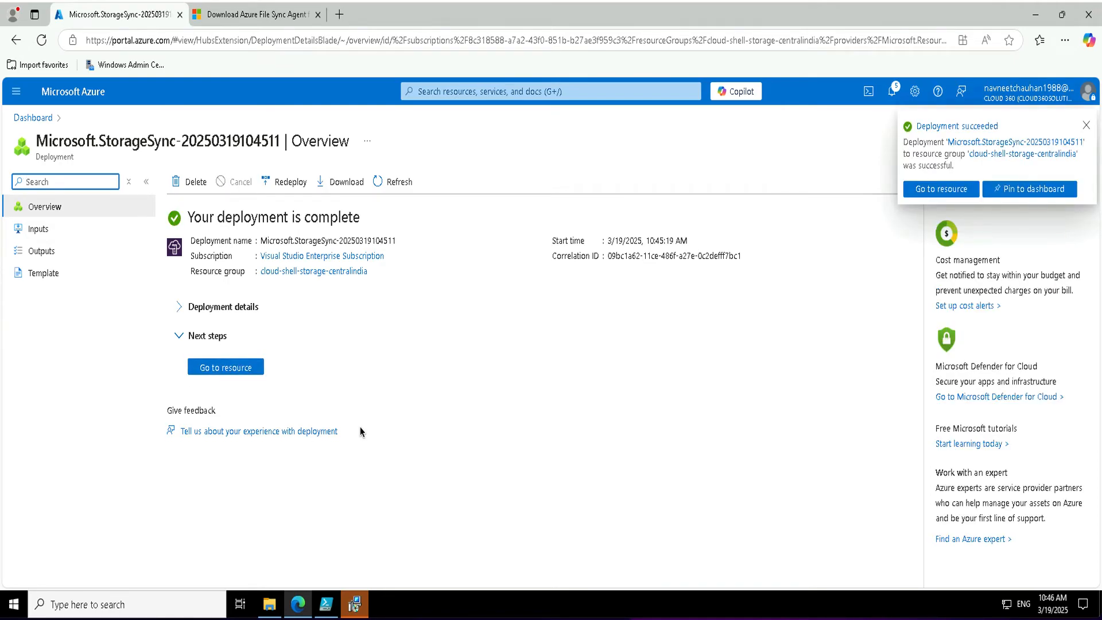
# Go to the test sync service and open its Registered servers page.
pyautogui.click(257, 372)
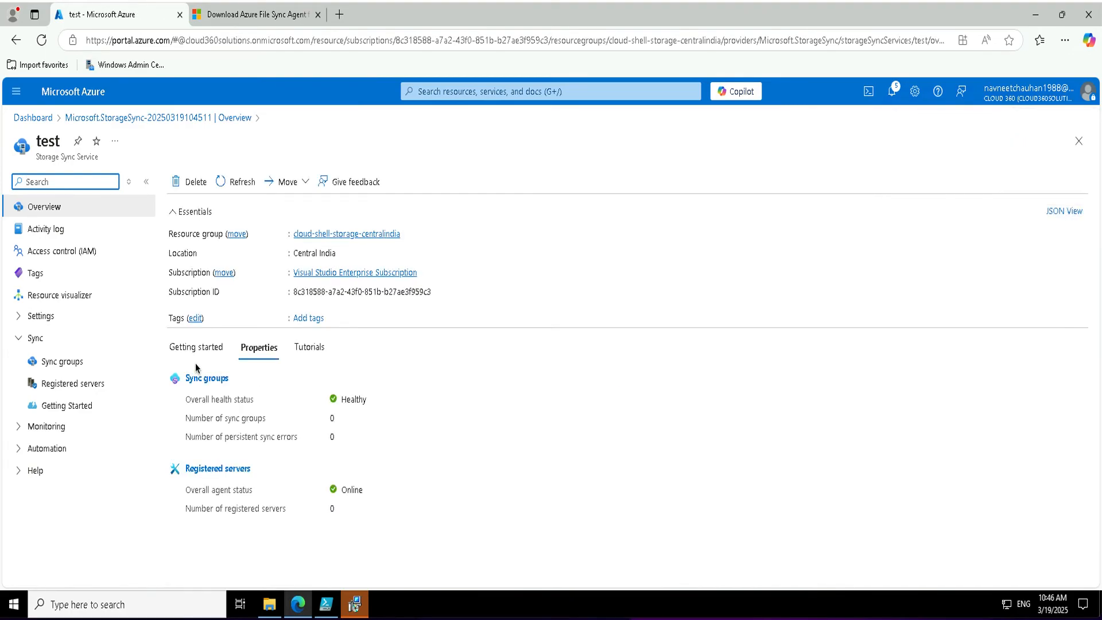
pyautogui.click(73, 385)
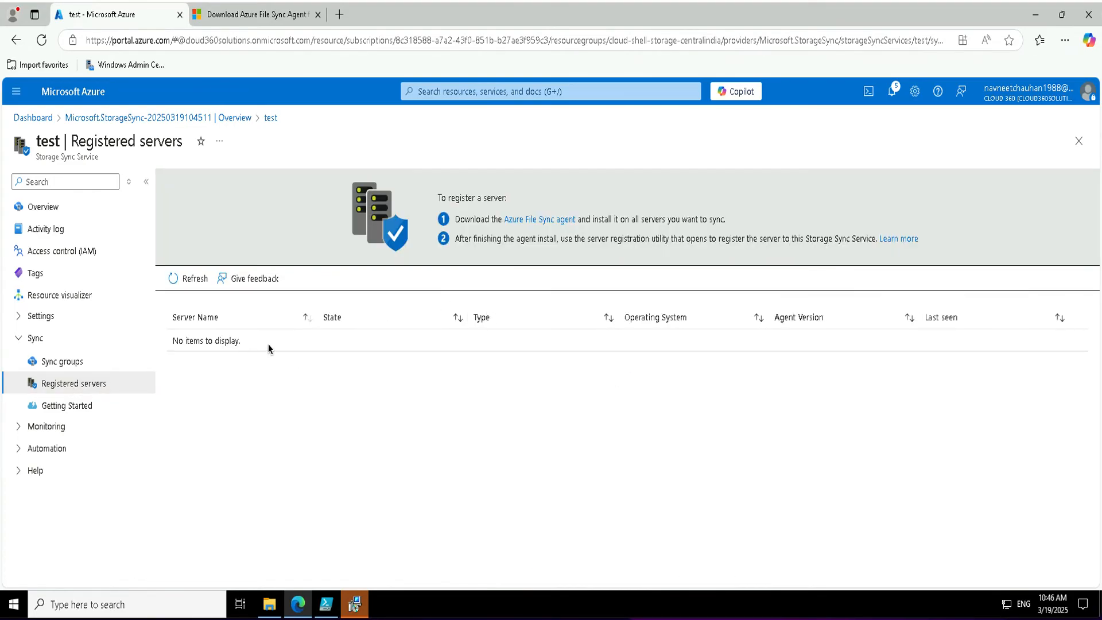
# Download StorageSyncAgent_WS2022.msi from the Azure File Sync Agent page on Microsoft Download Center.
pyautogui.click(542, 222)
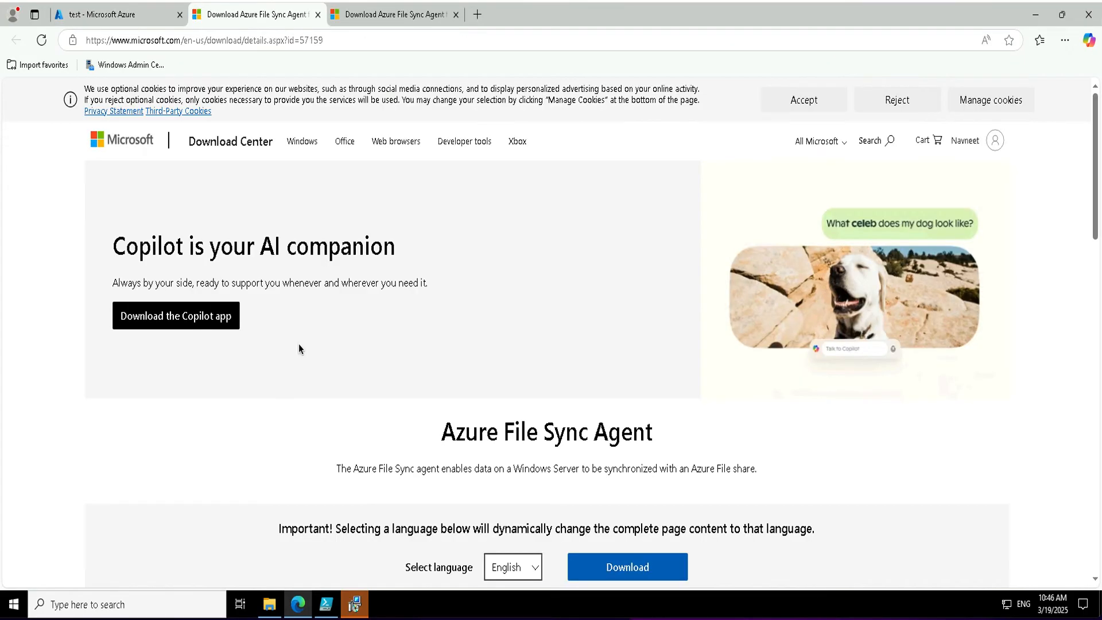
pyautogui.scroll(-2, 464, 333)
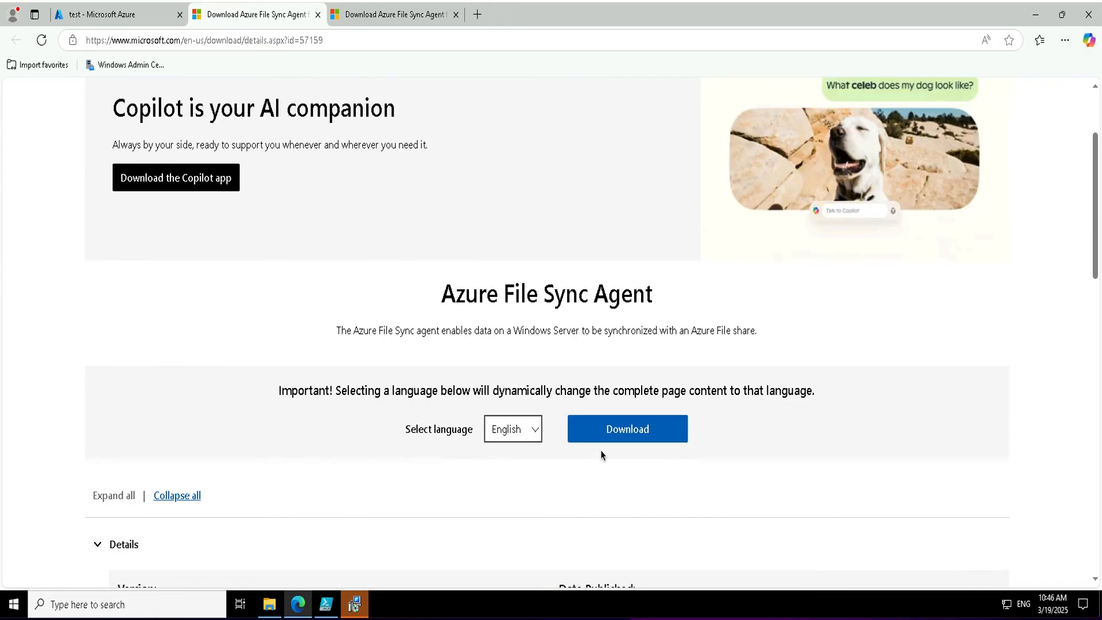
pyautogui.click(597, 431)
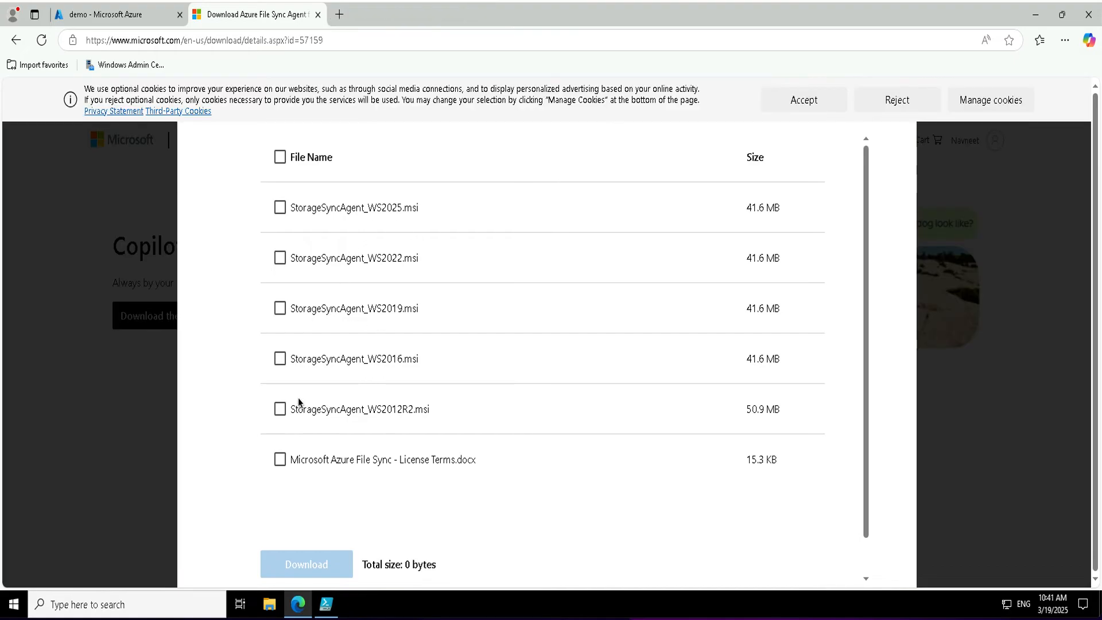
pyautogui.click(279, 259)
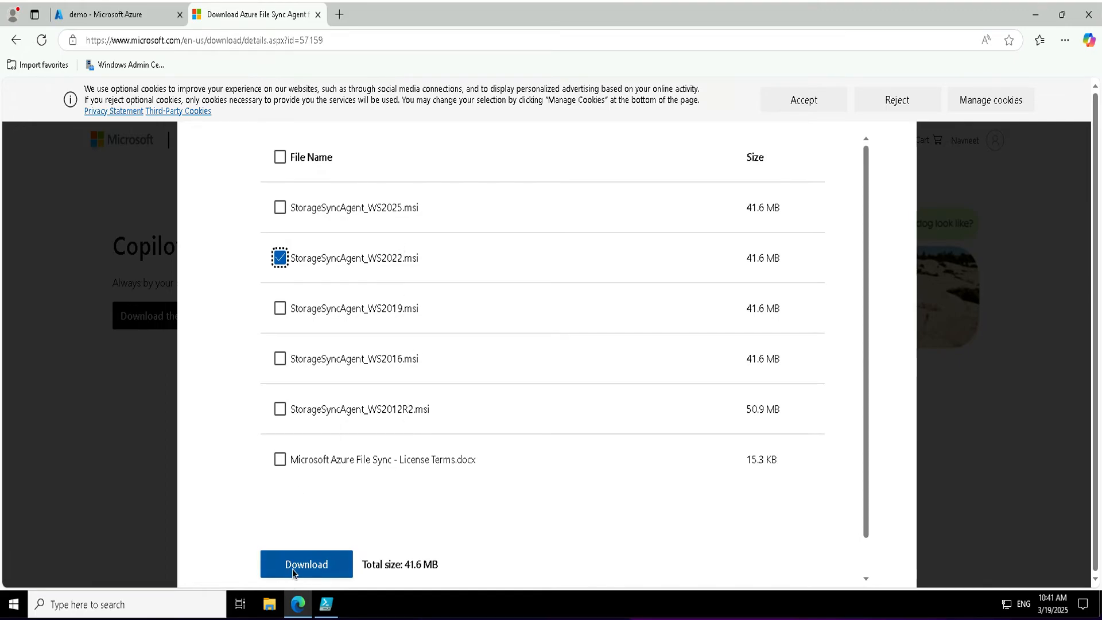
pyautogui.click(327, 565)
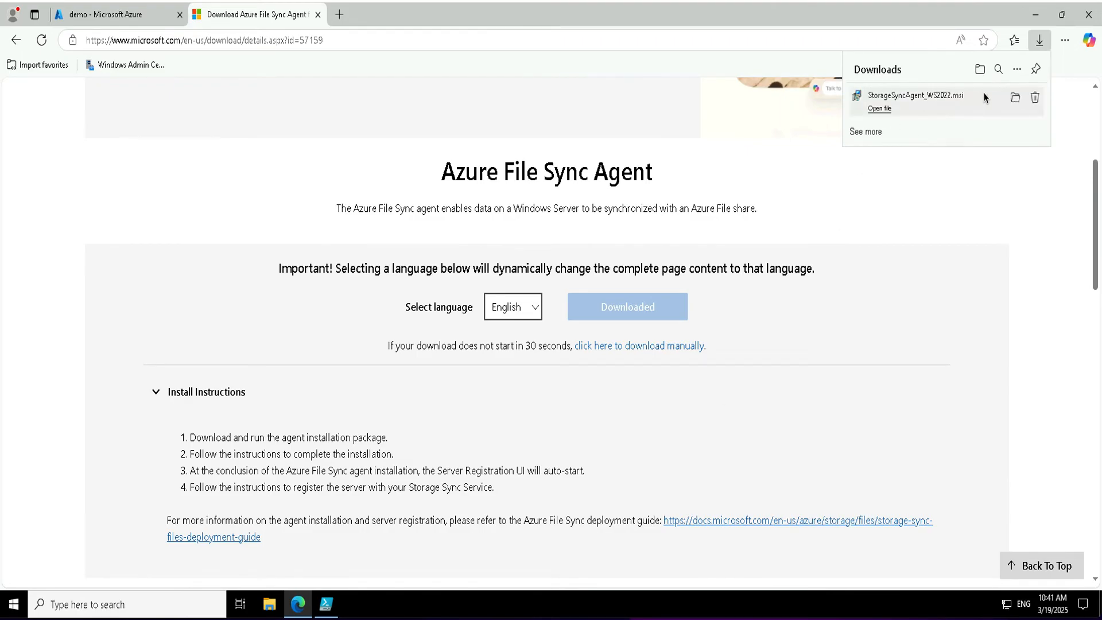
# Run StorageSyncAgent_WS2022.msi with the default install location and proxy settings, and start installing.
pyautogui.click(1018, 94)
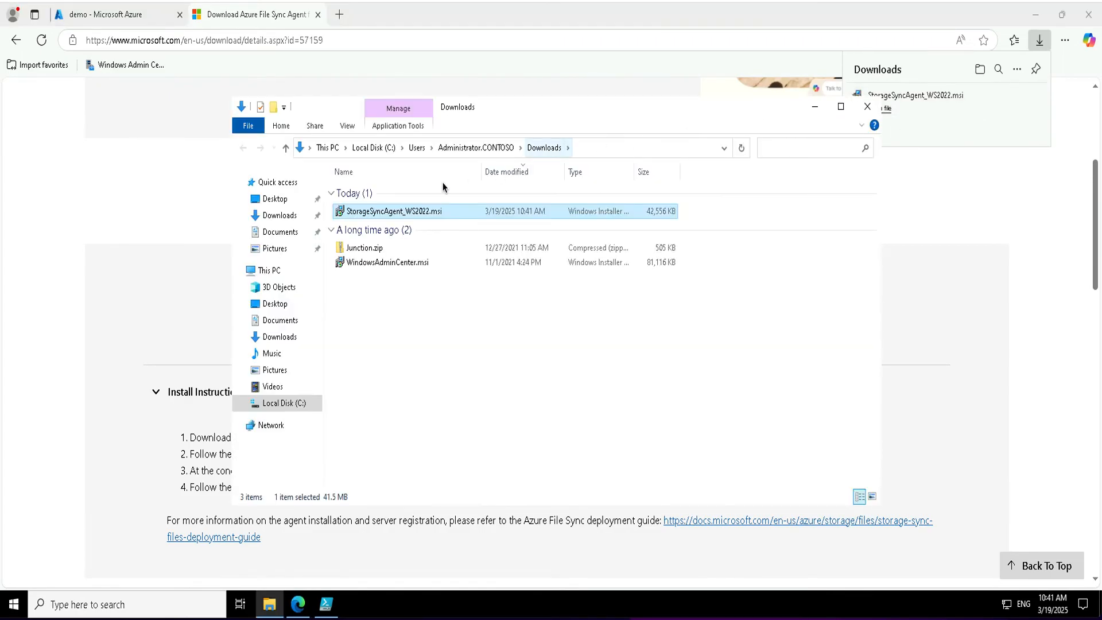
pyautogui.doubleClick(402, 213)
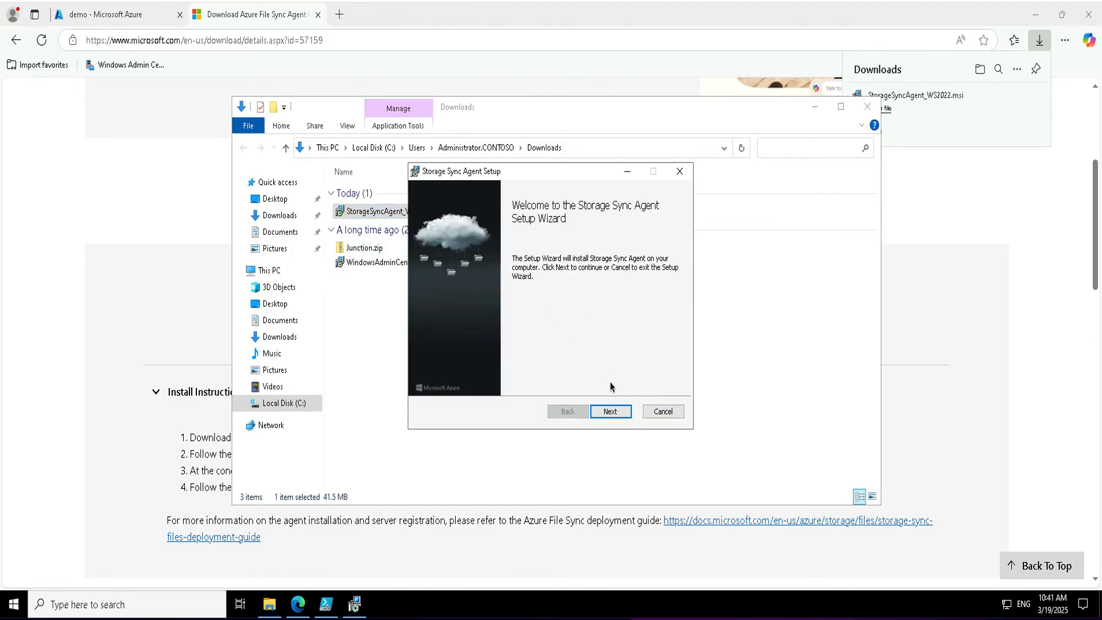
pyautogui.click(611, 412)
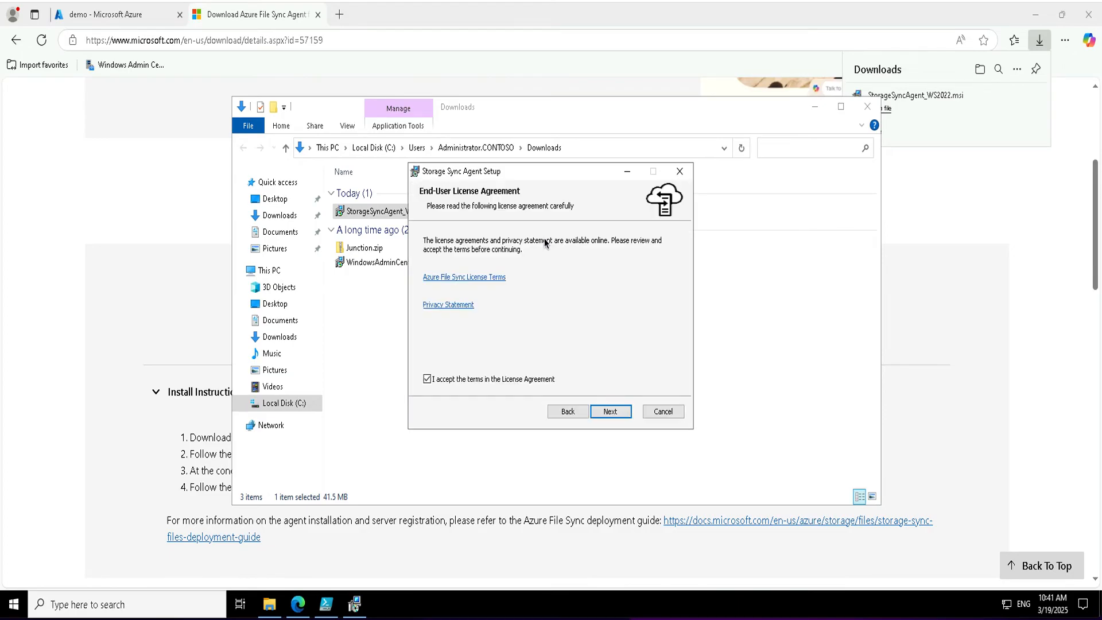
pyautogui.click(631, 412)
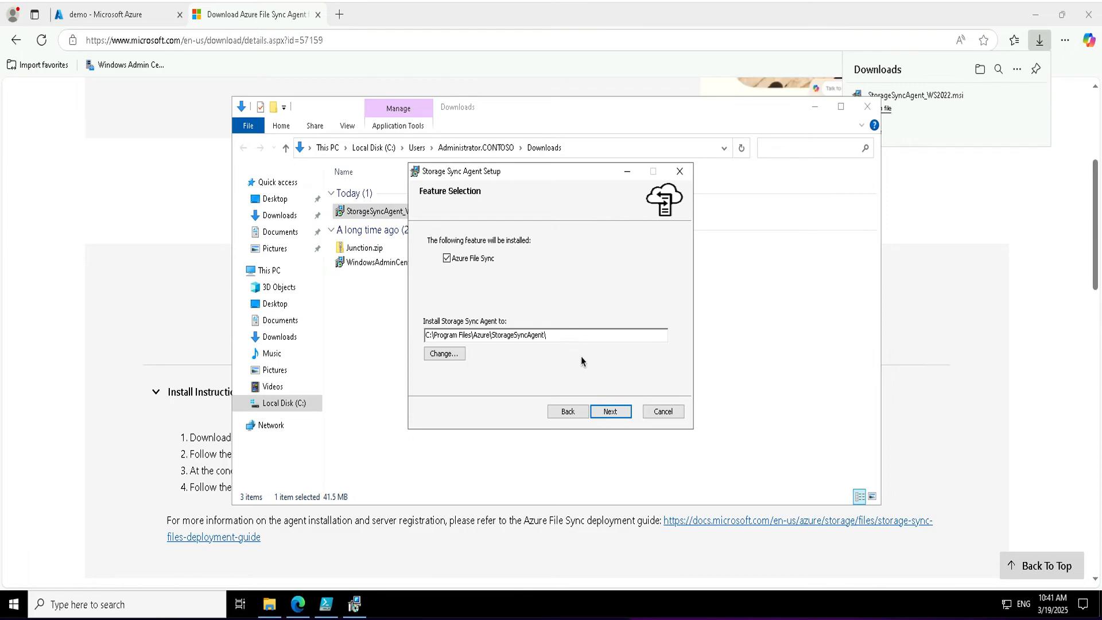
pyautogui.click(609, 412)
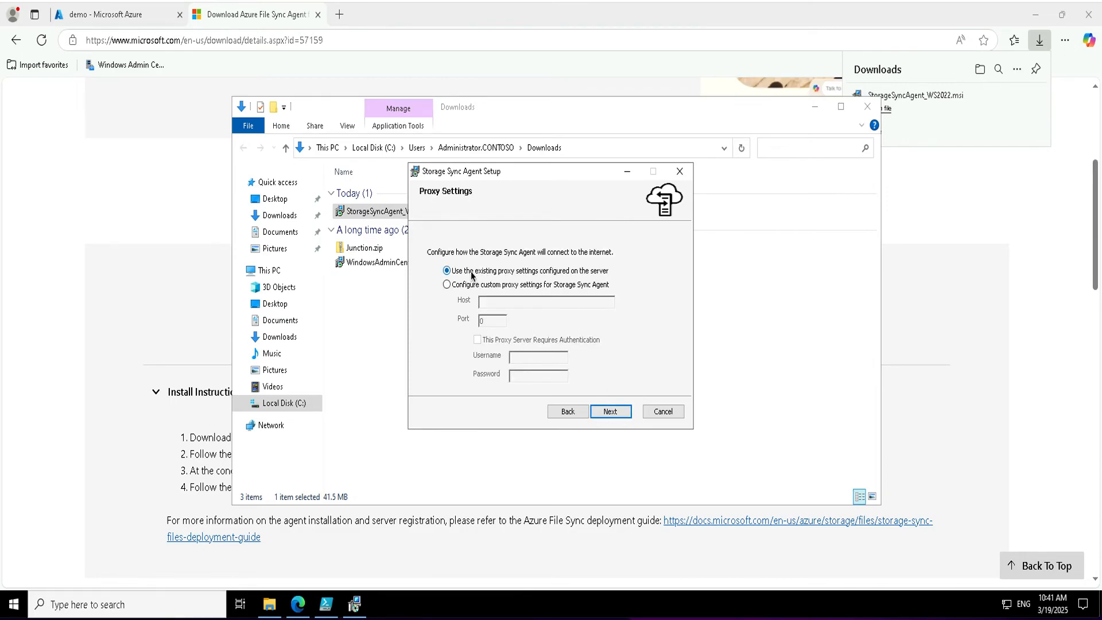
pyautogui.click(612, 411)
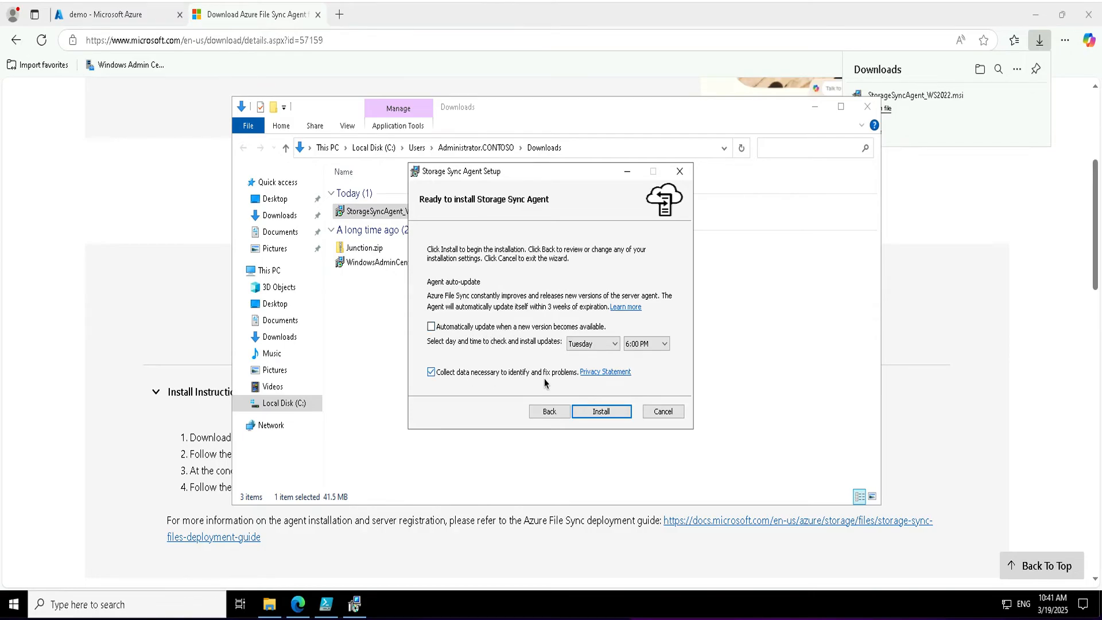
pyautogui.click(597, 411)
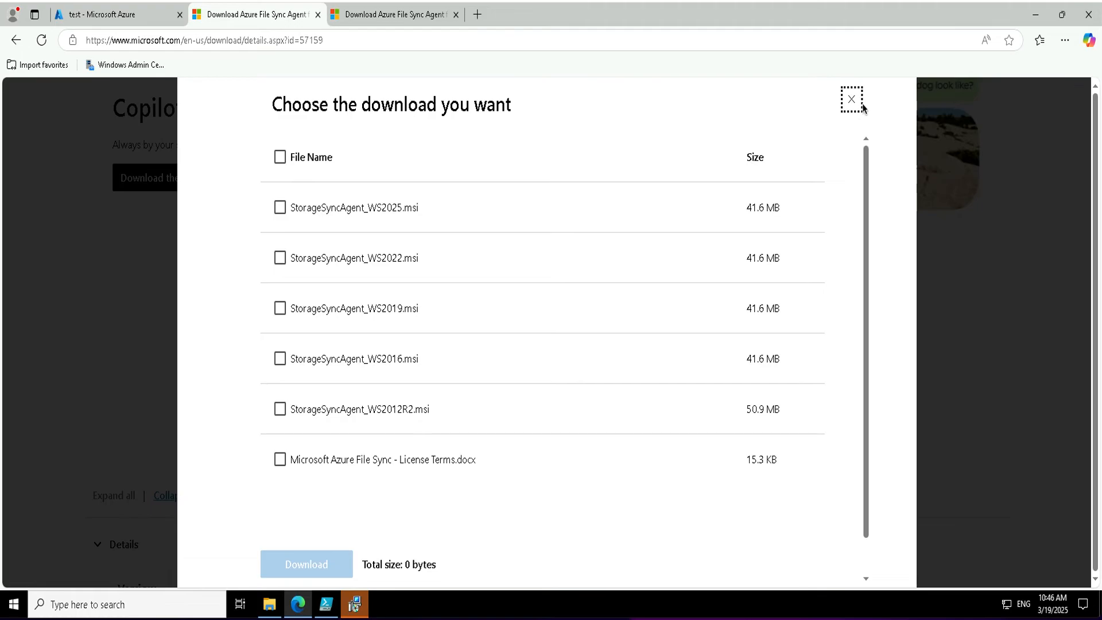
# Dismiss the download file list and switch back to the Azure portal's test sync service.
pyautogui.press('Escape')
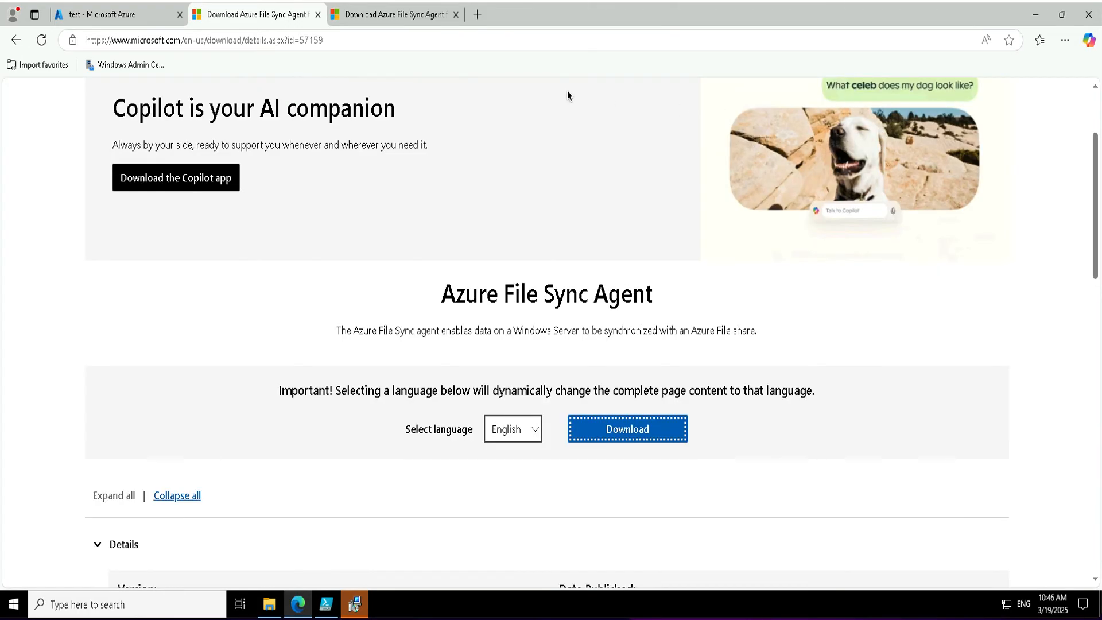
pyautogui.click(123, 16)
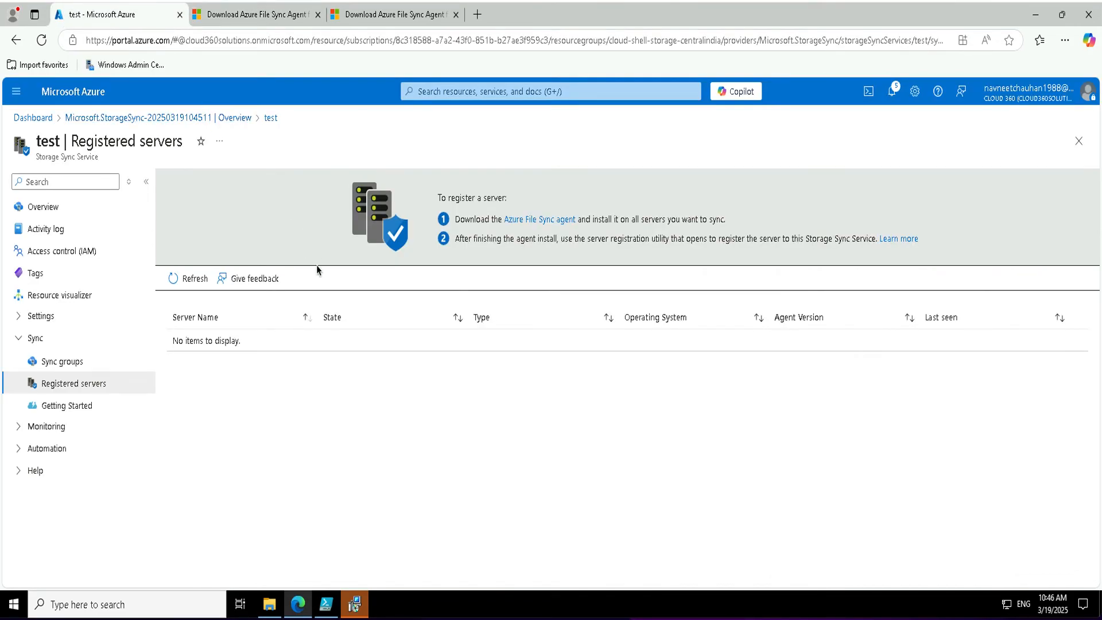
# Create sync group 'demo' using the only storage account and the corpdata file share.
pyautogui.click(66, 366)
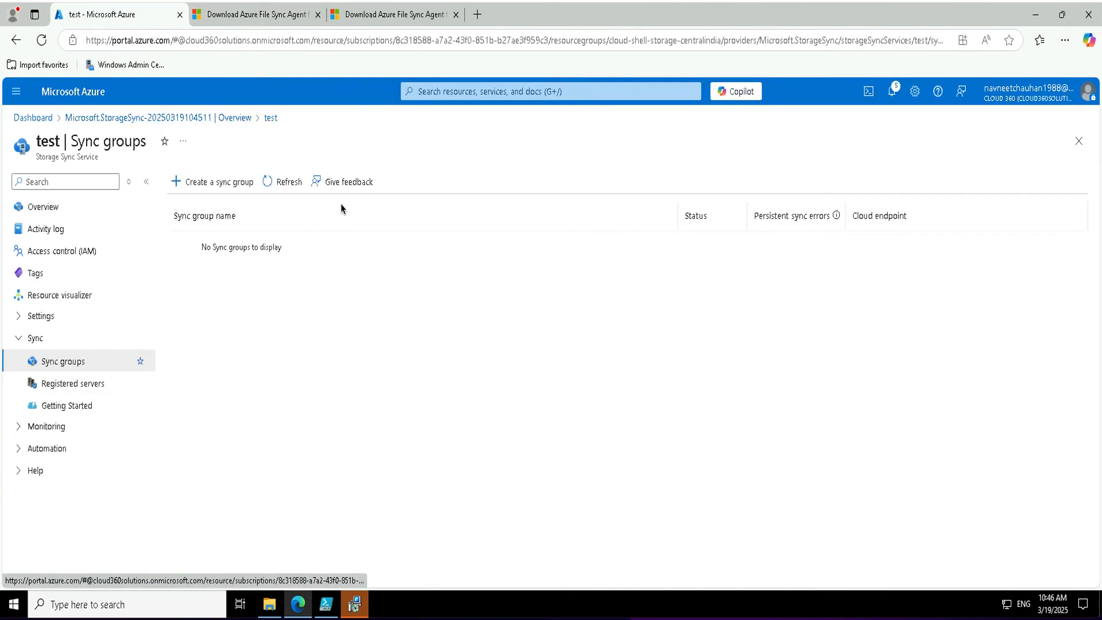
pyautogui.click(210, 182)
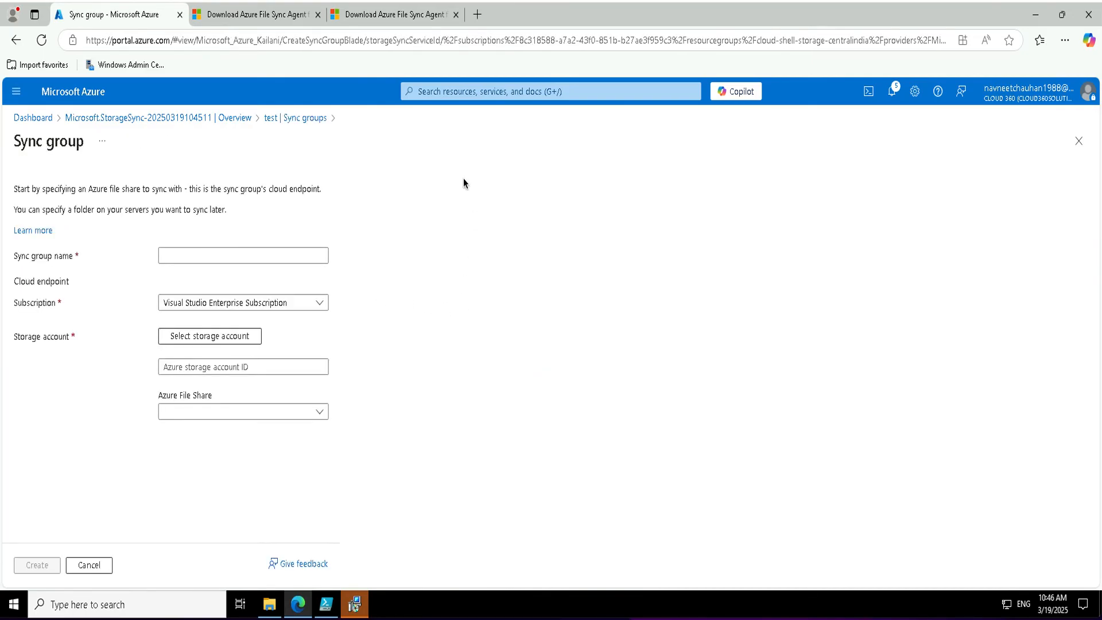
pyautogui.click(199, 257)
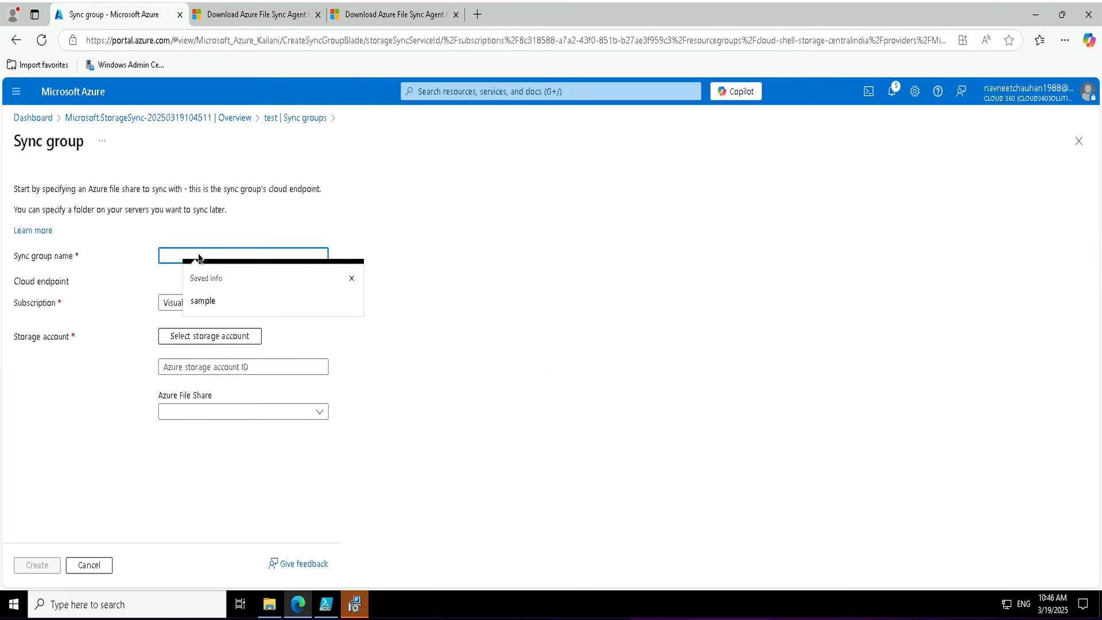
pyautogui.write('demo')
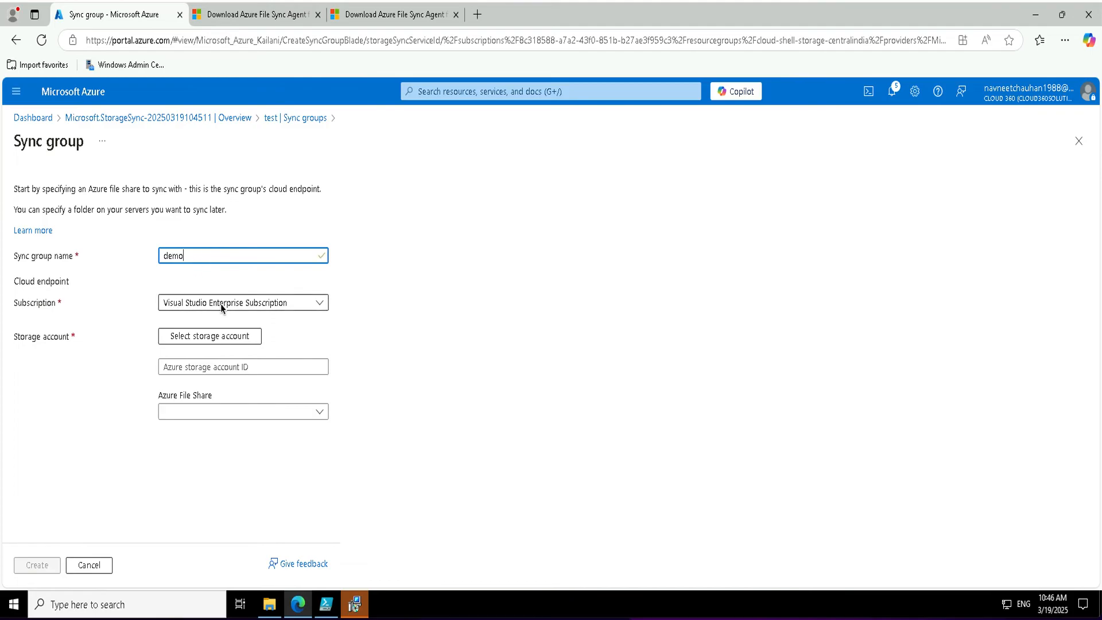
pyautogui.click(198, 368)
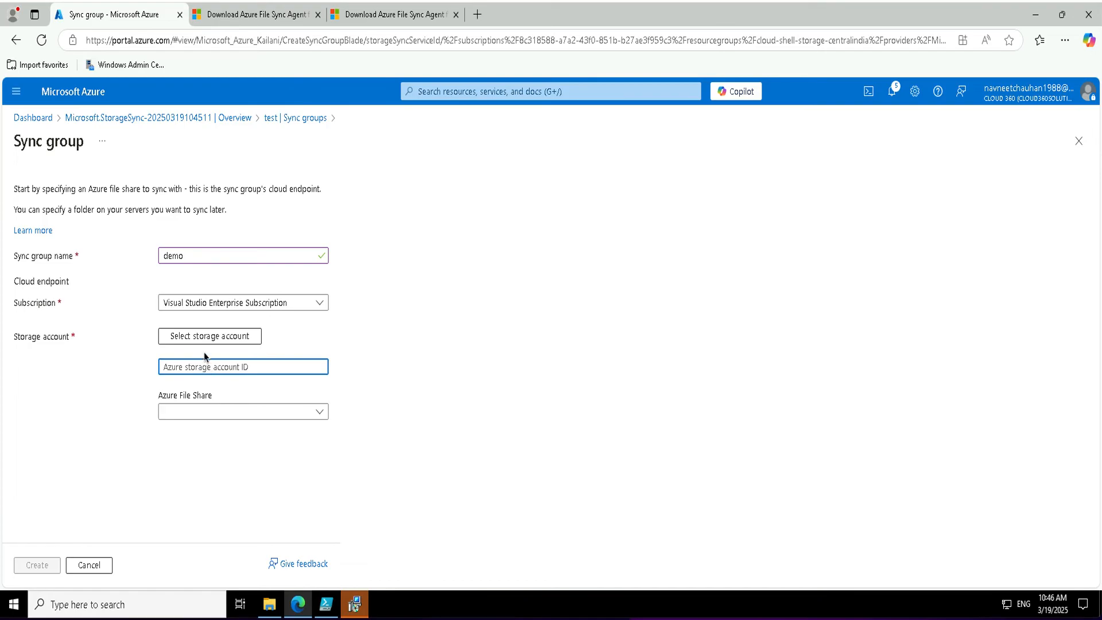
pyautogui.click(203, 335)
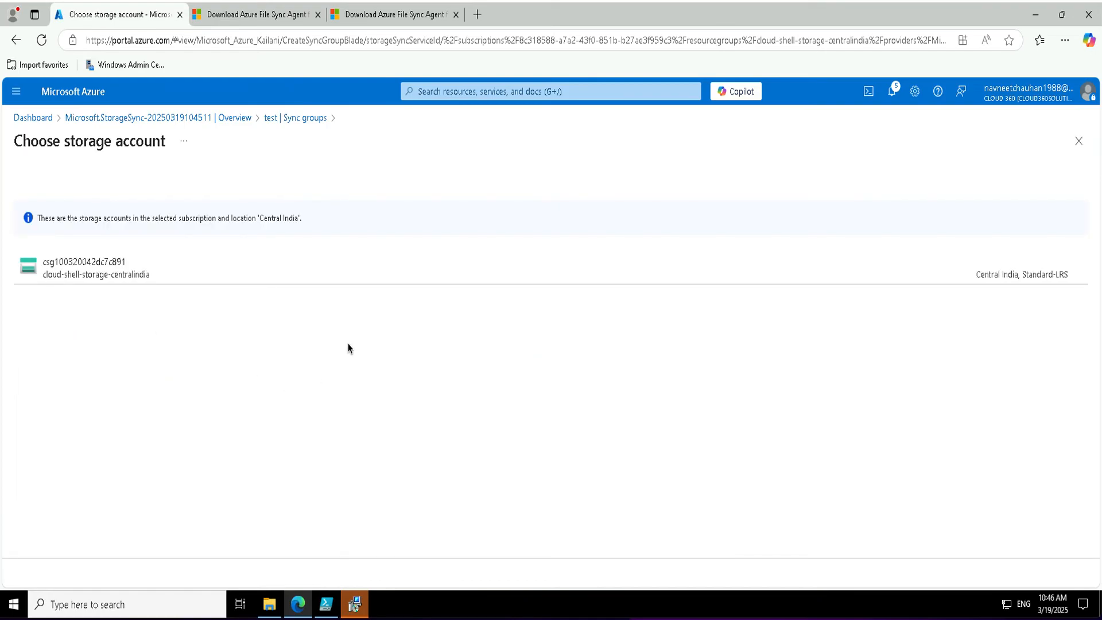
pyautogui.click(116, 273)
pyautogui.click(202, 411)
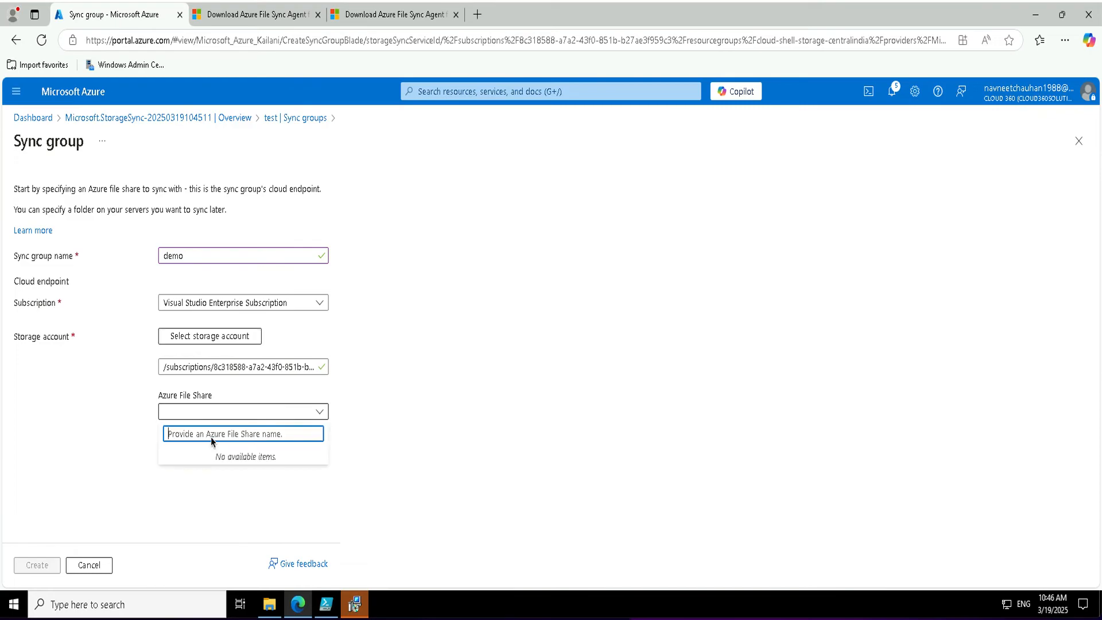
pyautogui.click(184, 459)
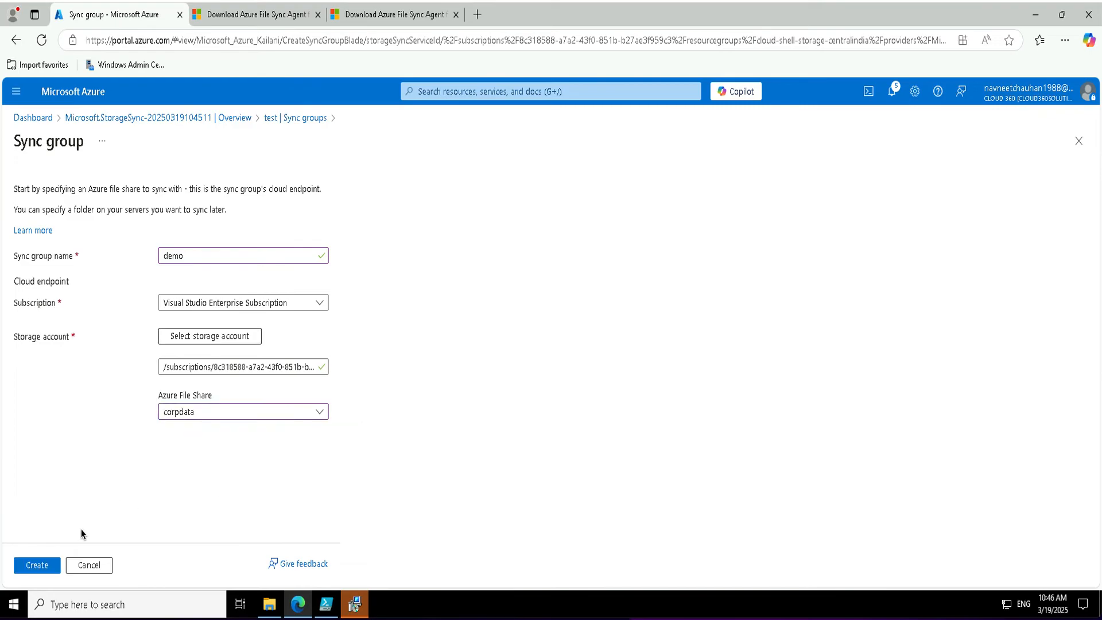
pyautogui.click(35, 564)
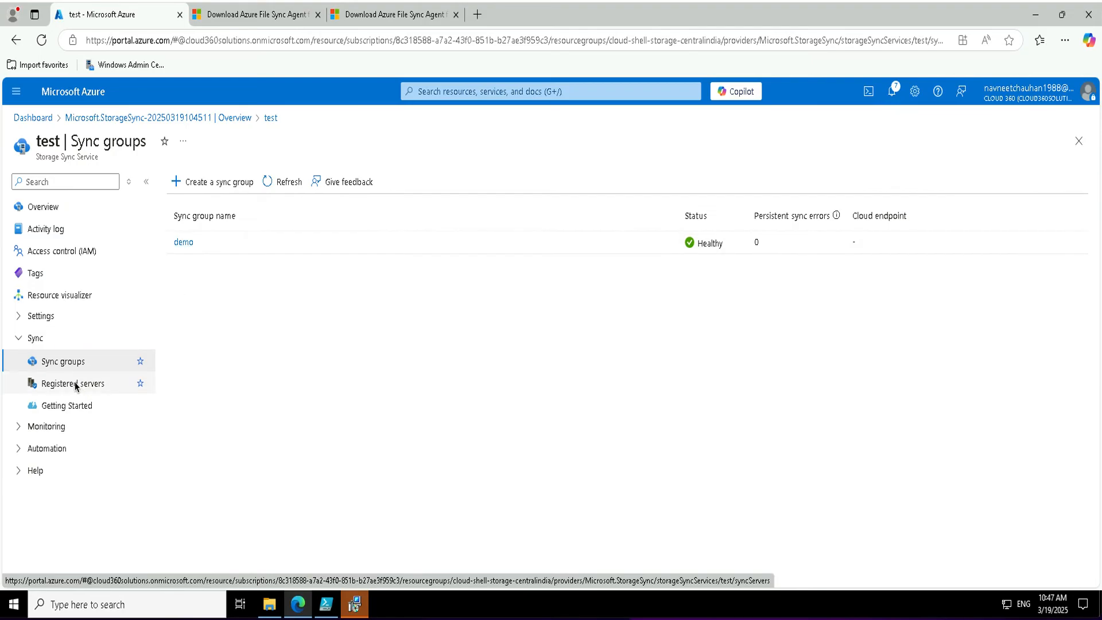
# Finish the Storage Sync Agent installation and close the agent update check.
pyautogui.click(75, 384)
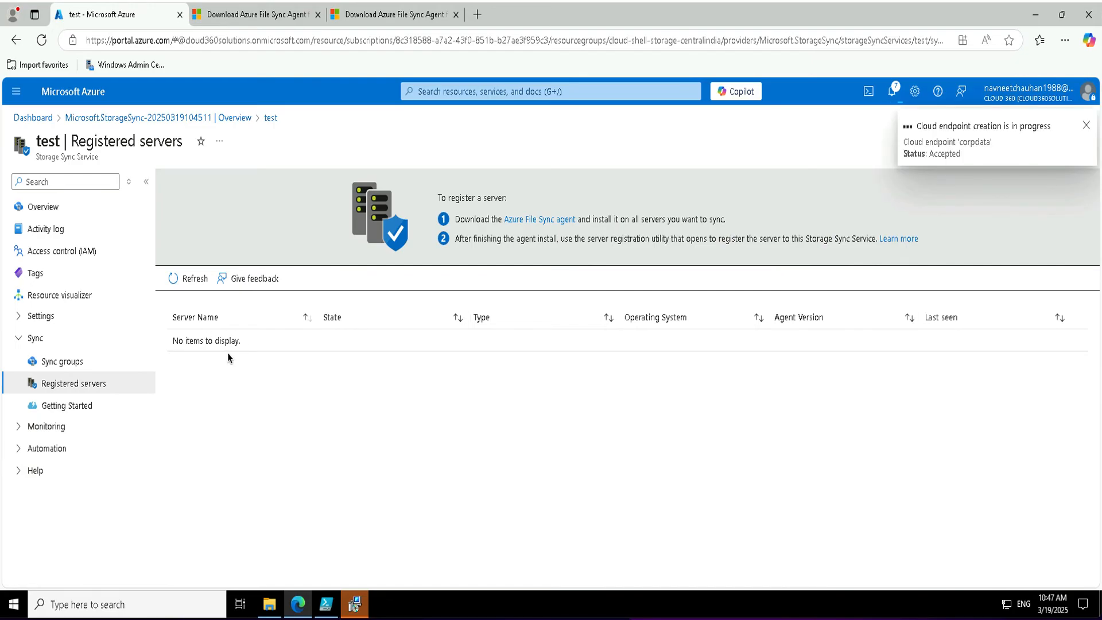
pyautogui.click(355, 604)
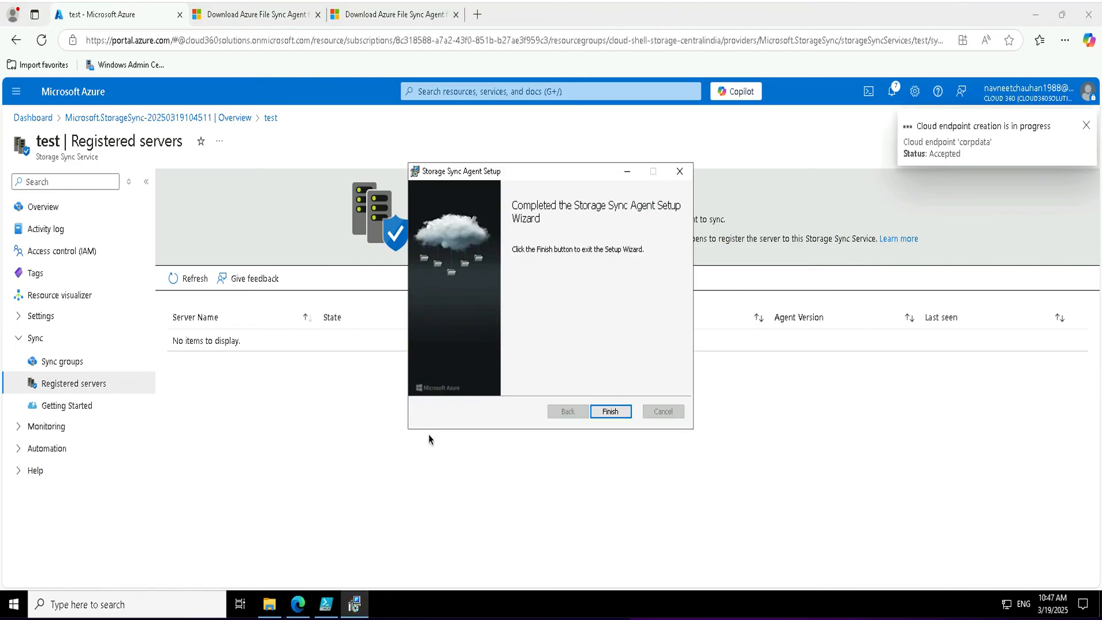
pyautogui.click(610, 411)
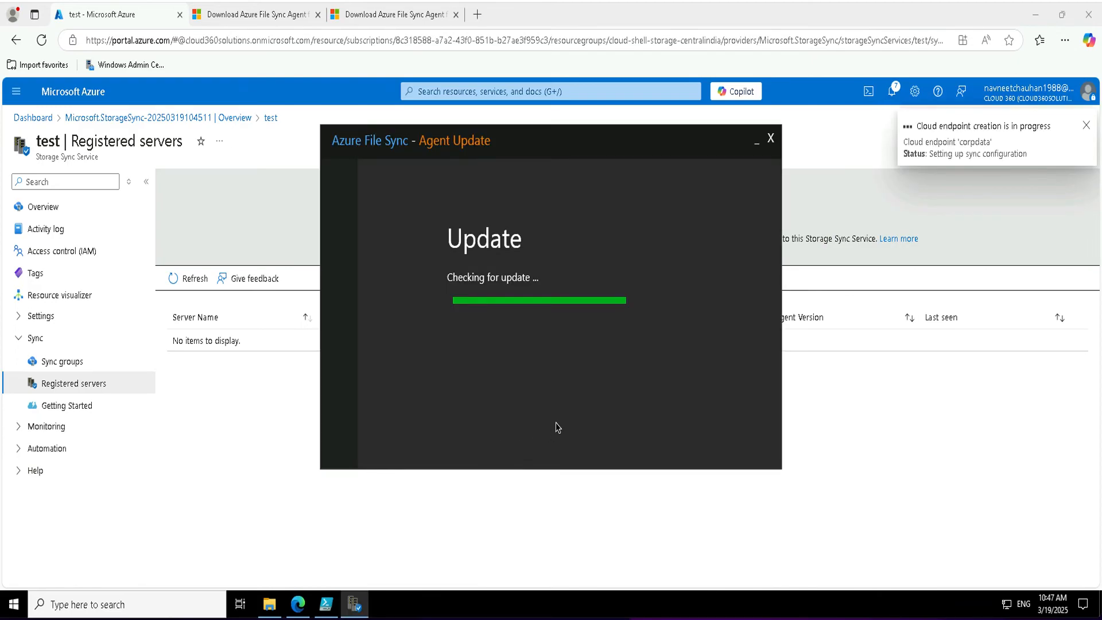
pyautogui.click(718, 439)
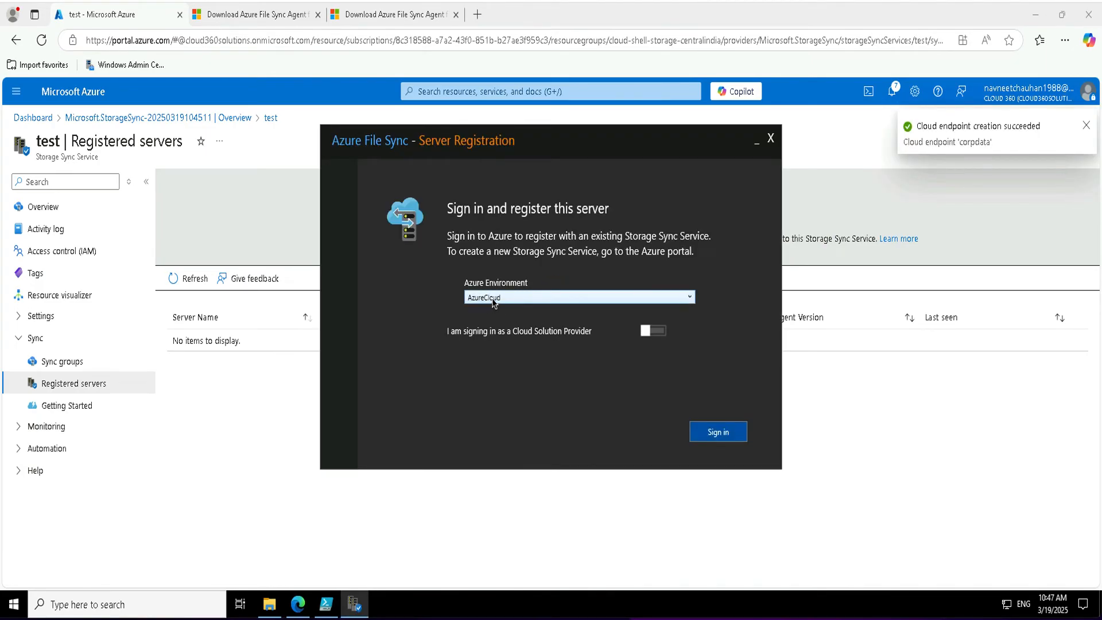
# Sign in with the AzureCloud environment and choose the test Storage Sync Service for registration.
pyautogui.click(492, 301)
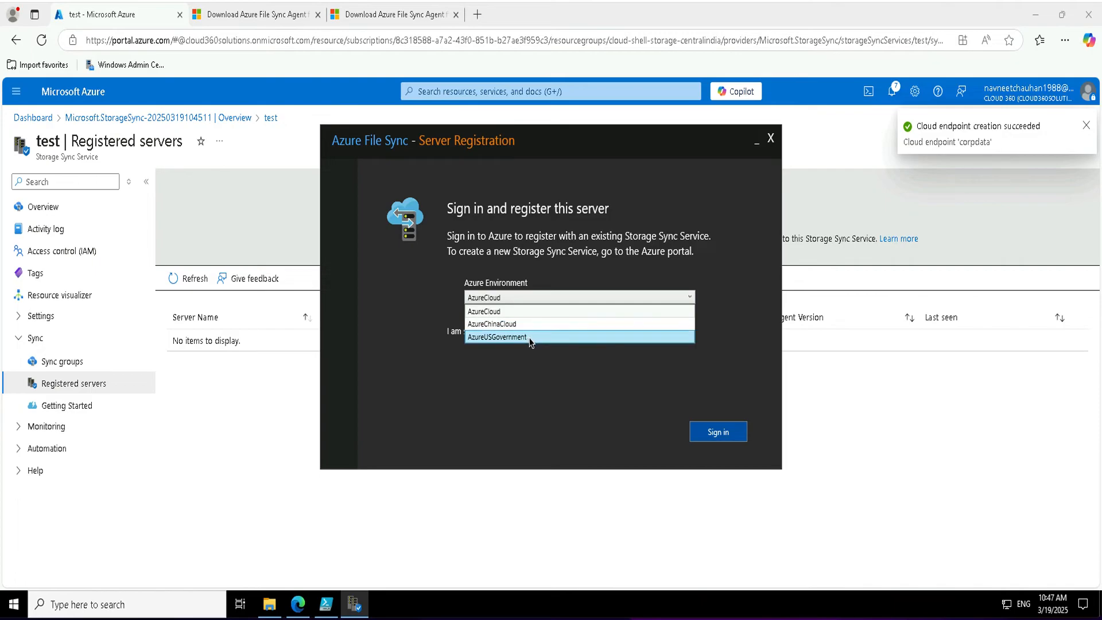
pyautogui.click(534, 313)
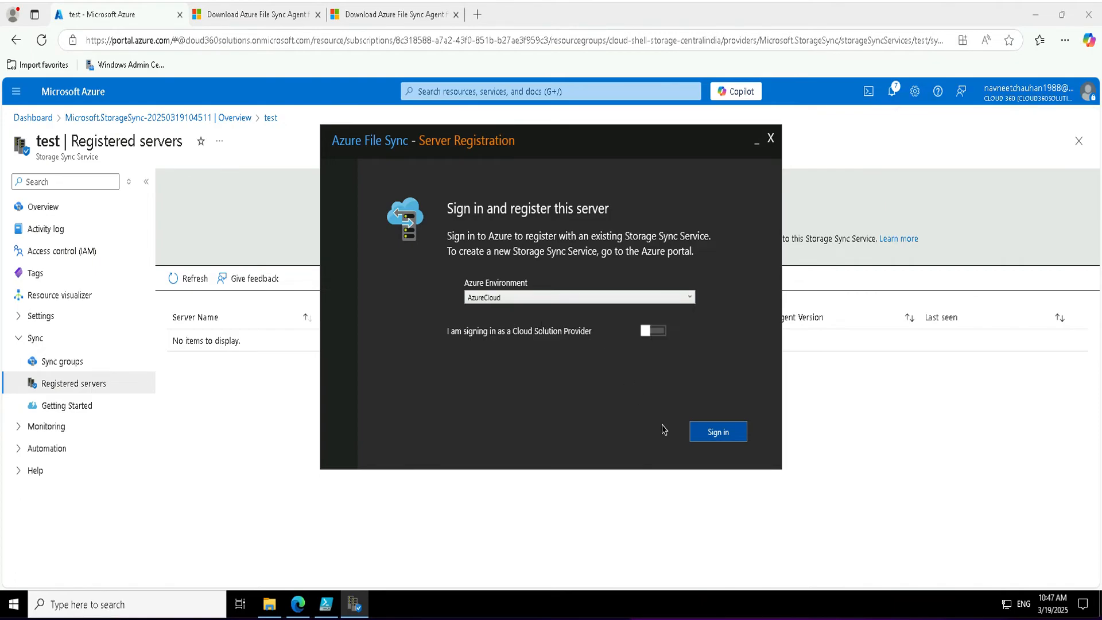
pyautogui.click(737, 425)
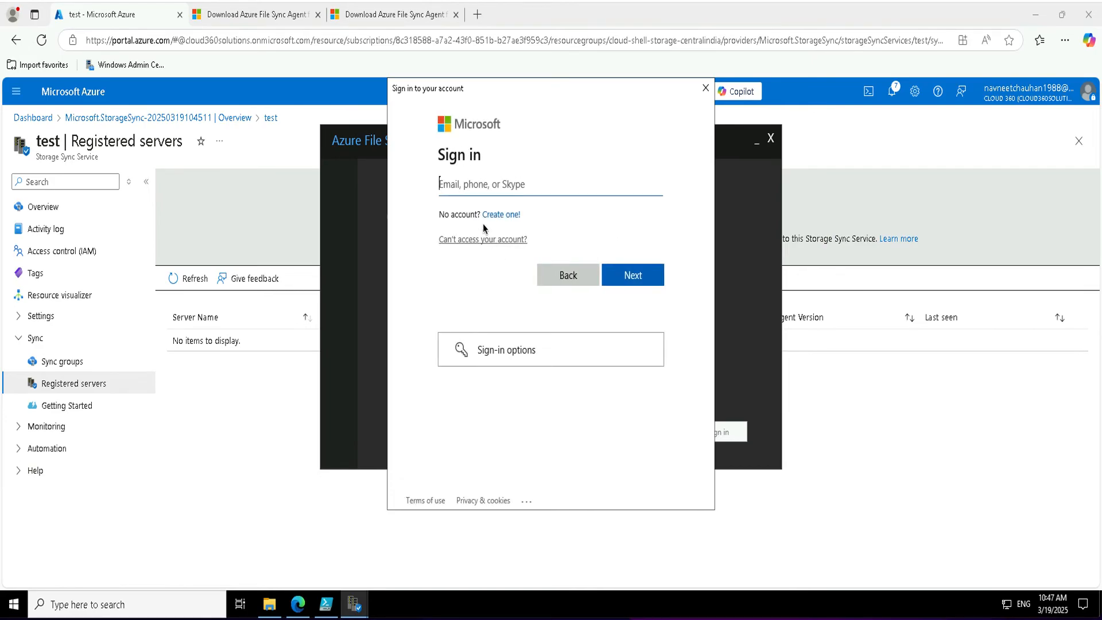
pyautogui.write('navnee')
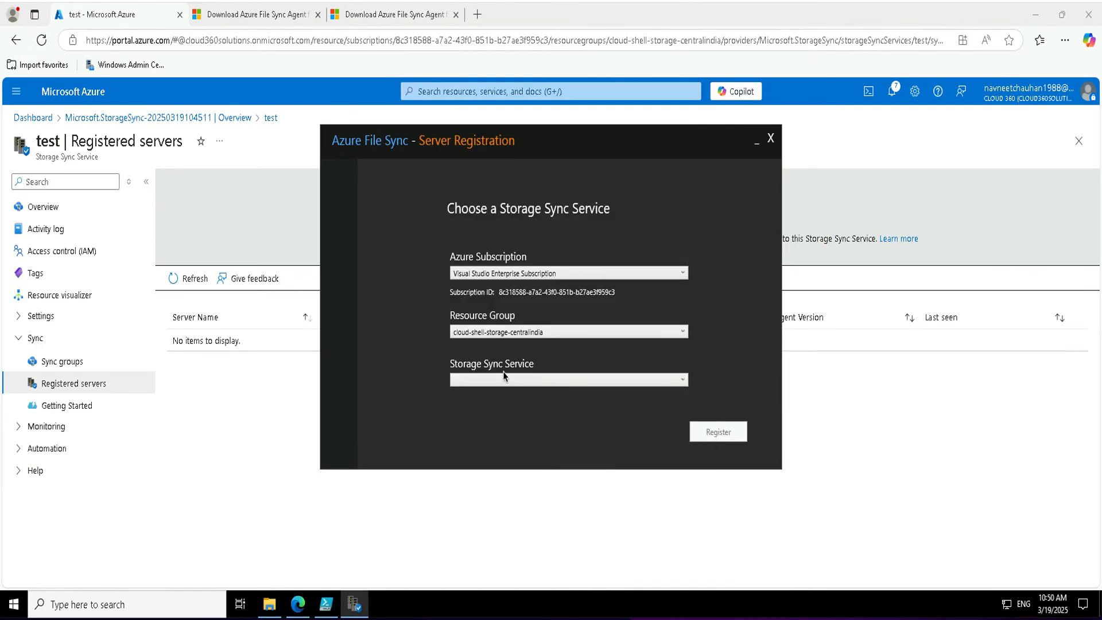
pyautogui.click(499, 381)
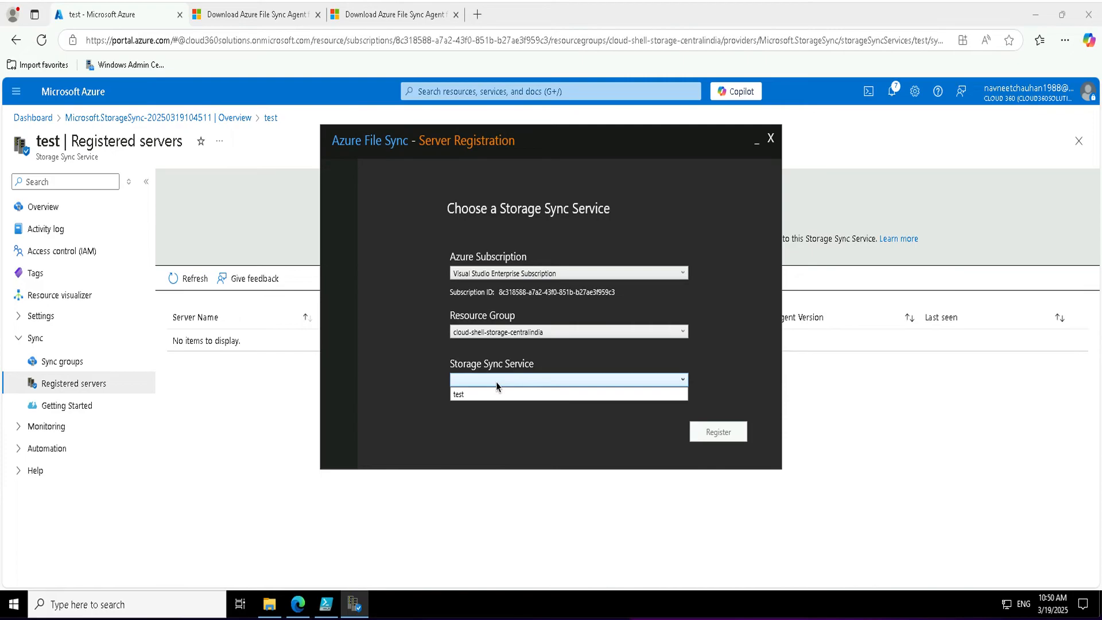
pyautogui.click(488, 394)
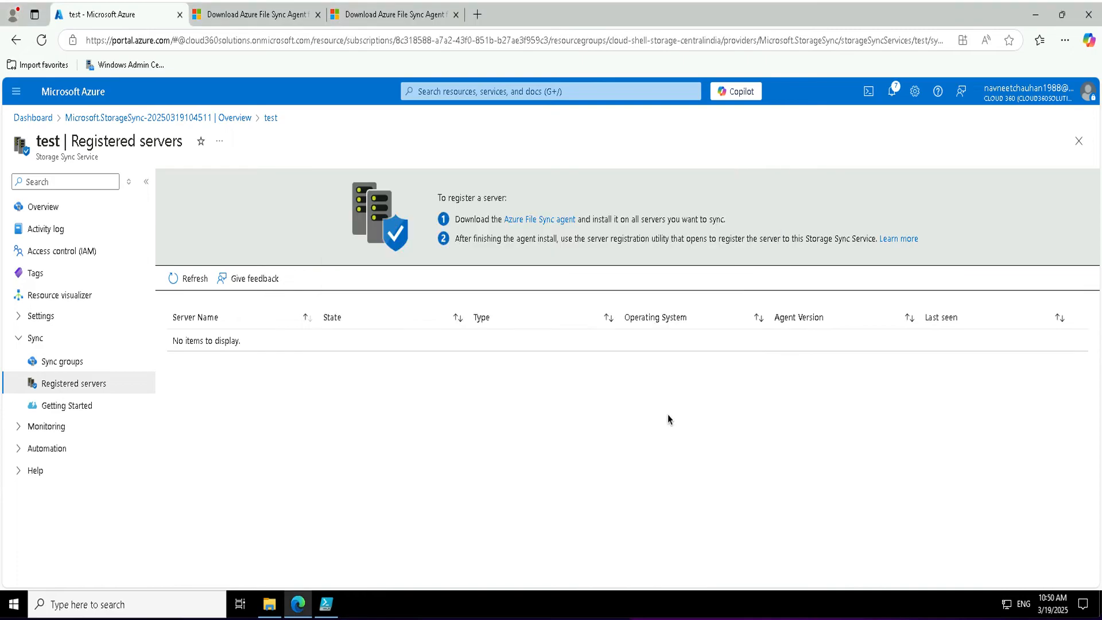
# Refresh Registered servers to confirm SEA-ADM1.Contoso.com is listed online.
pyautogui.click(188, 279)
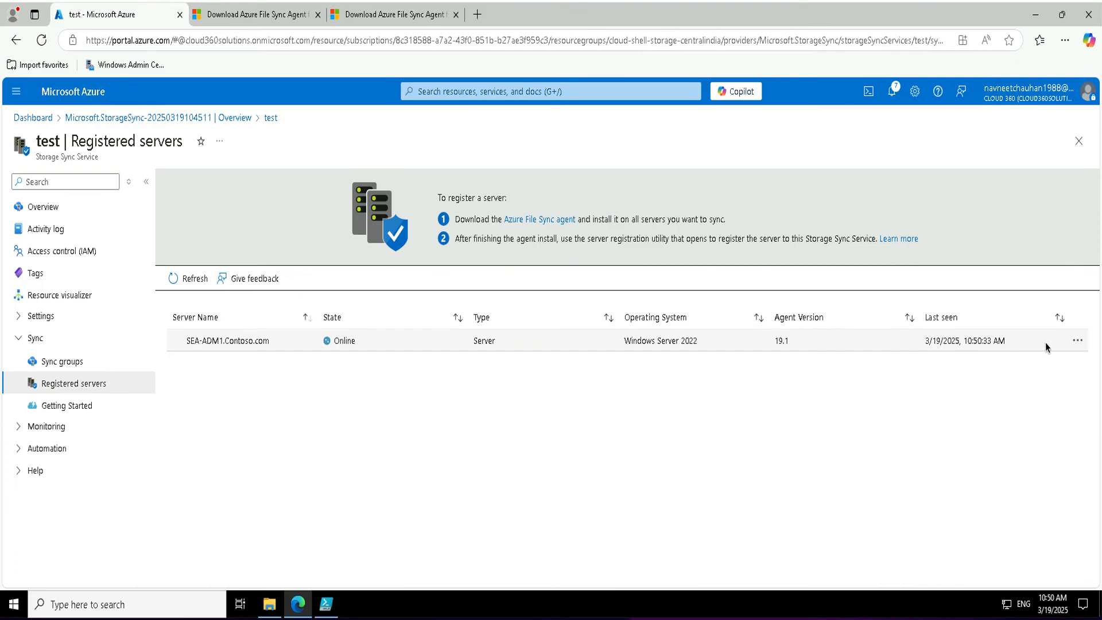
pyautogui.click(1079, 341)
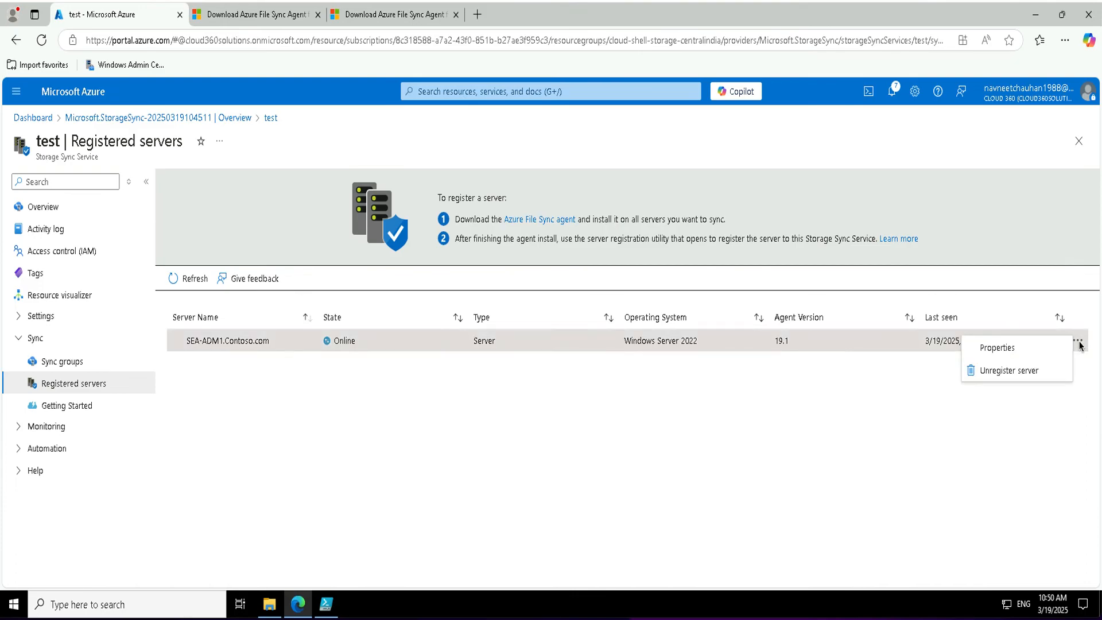
pyautogui.click(758, 475)
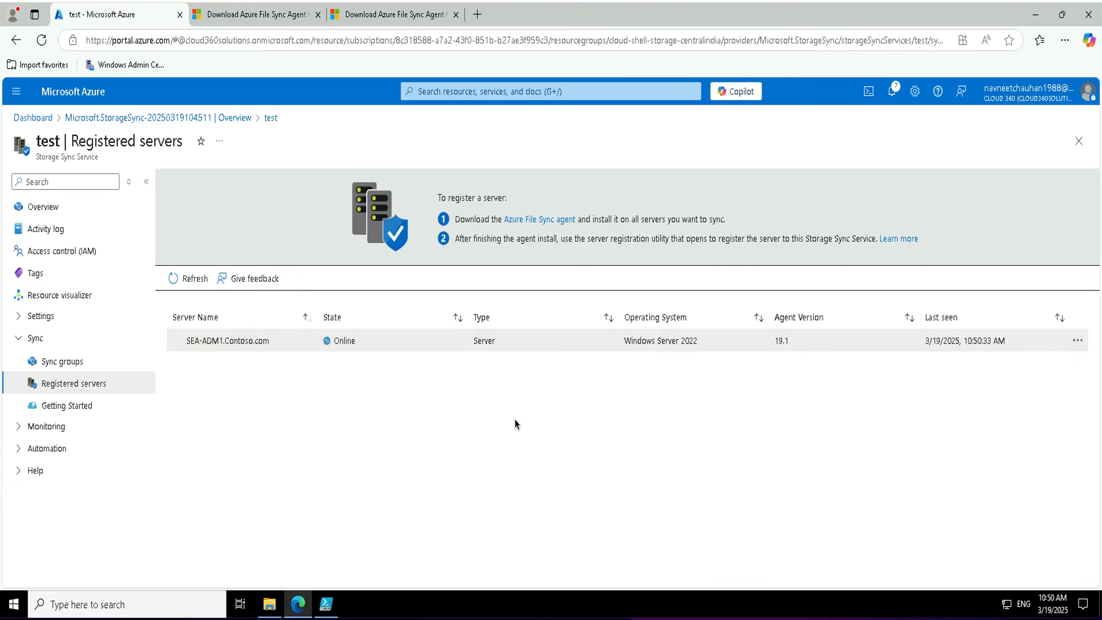
# Open the demo sync group and begin adding a server endpoint.
pyautogui.click(115, 362)
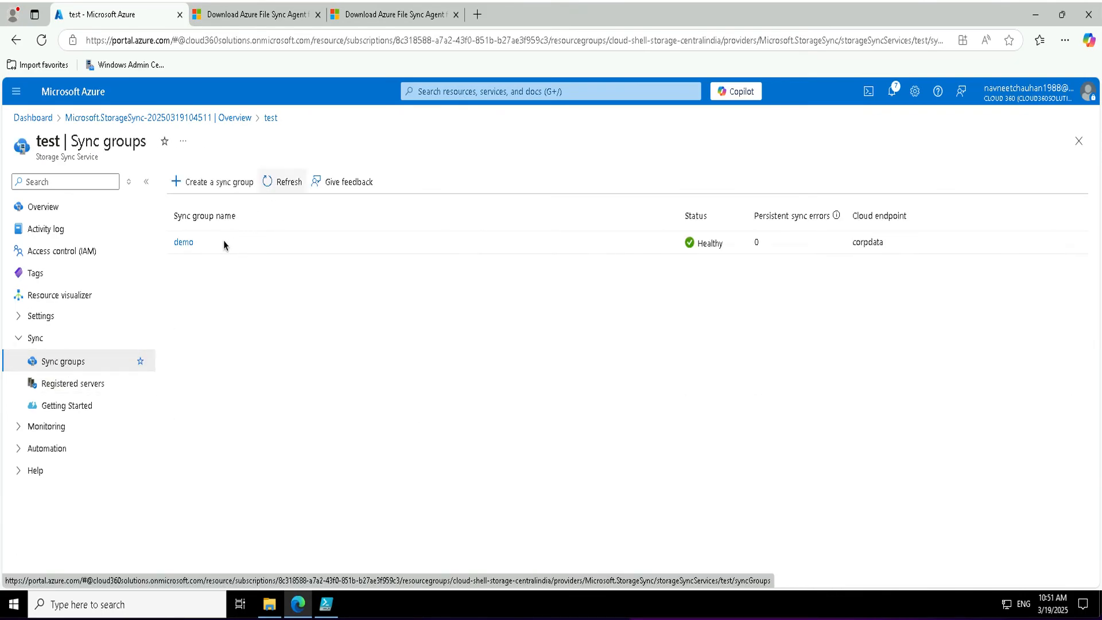
pyautogui.click(181, 243)
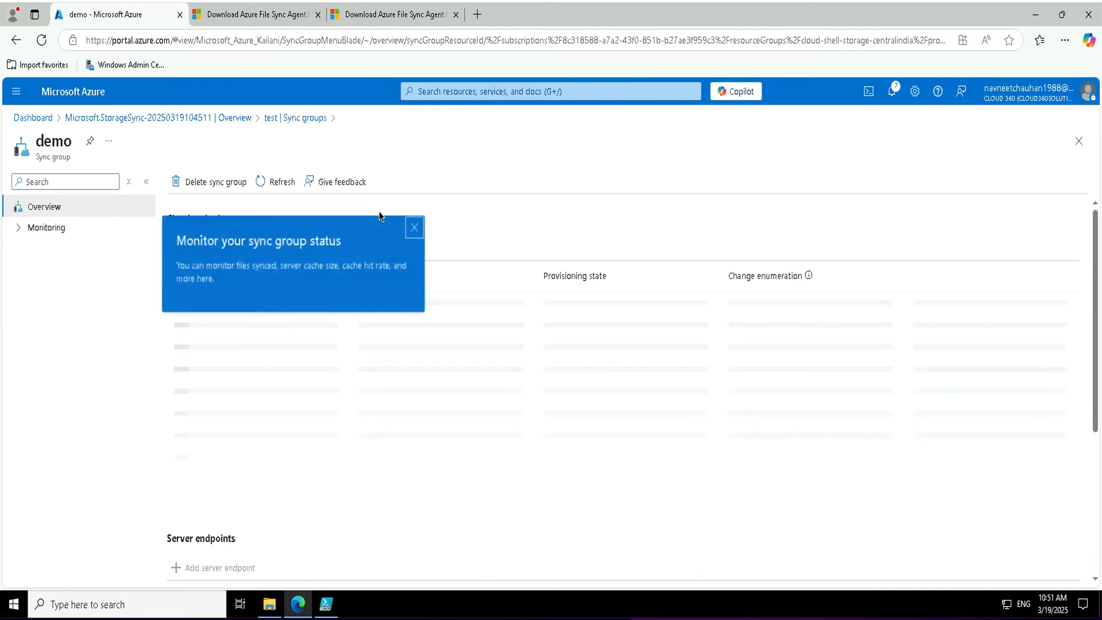
pyautogui.click(415, 228)
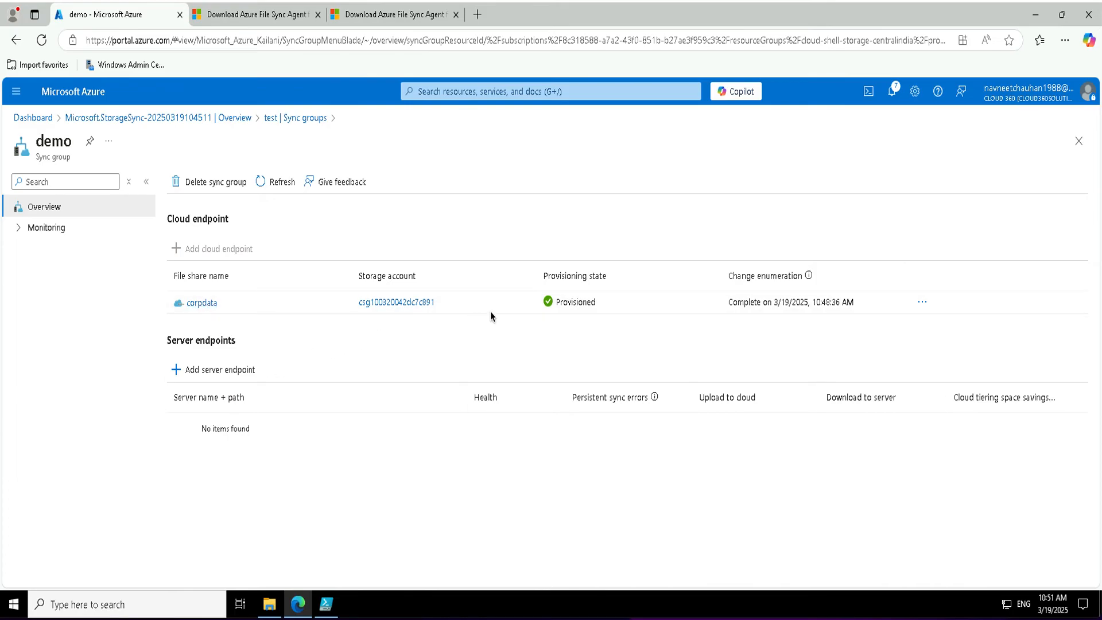
pyautogui.click(208, 370)
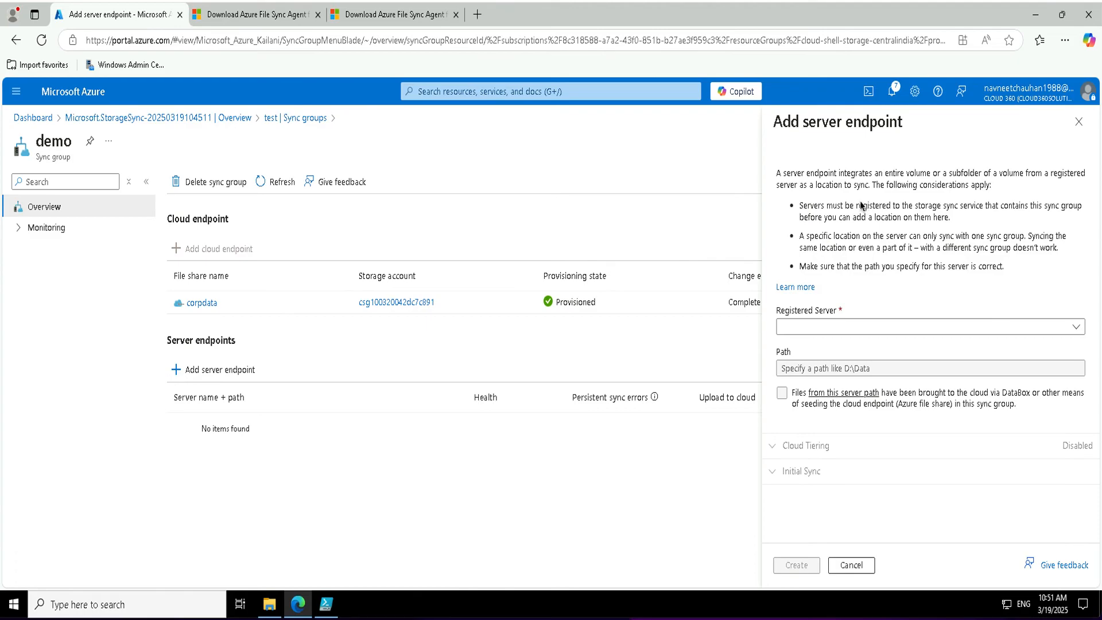
# Select SEA-ADM1.Contoso.com as the endpoint server and enter the path c:\labfiles.
pyautogui.click(813, 328)
pyautogui.click(808, 347)
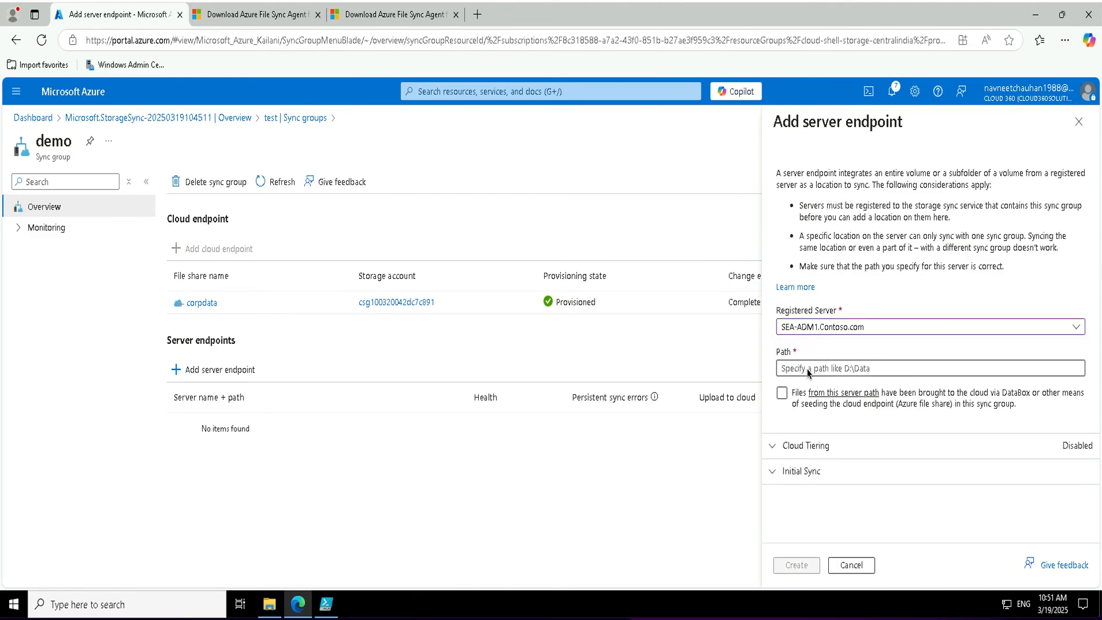
pyautogui.click(269, 604)
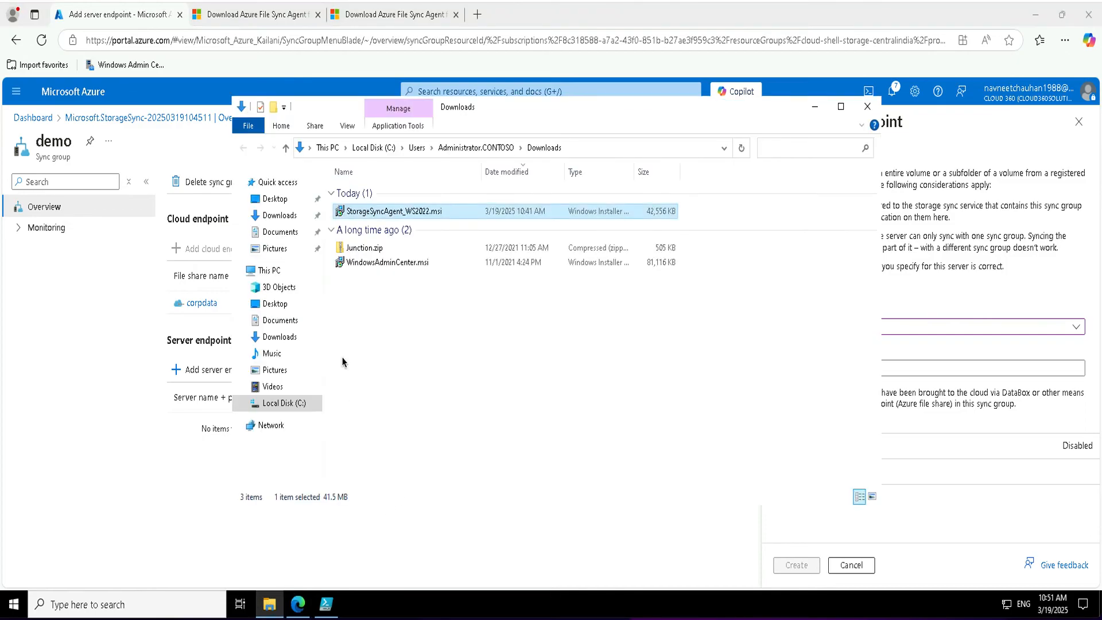
pyautogui.click(281, 403)
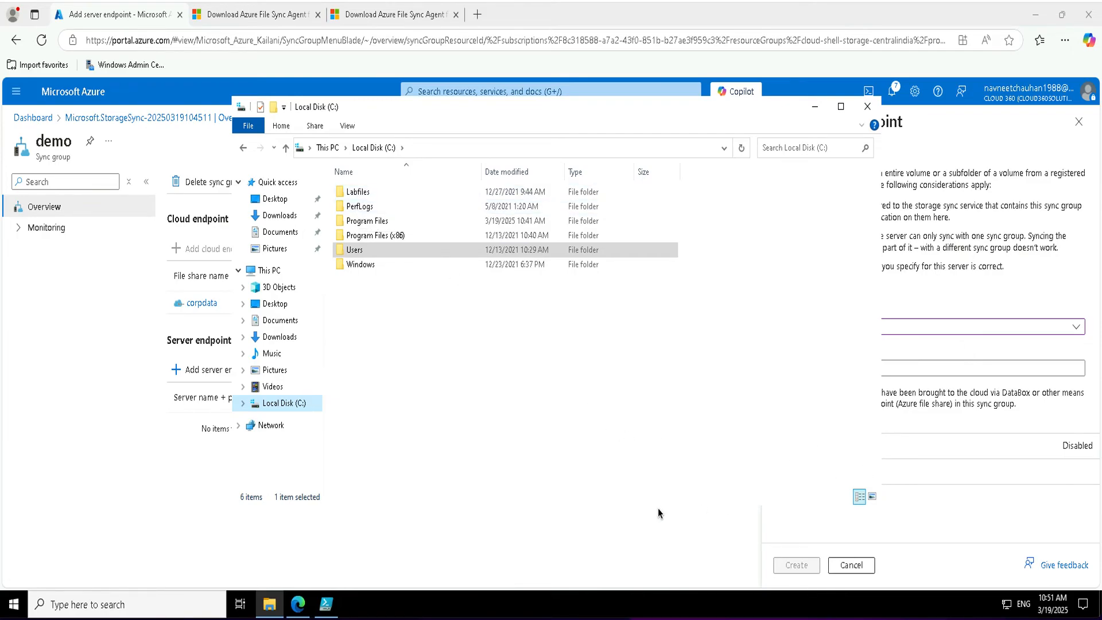
pyautogui.click(922, 375)
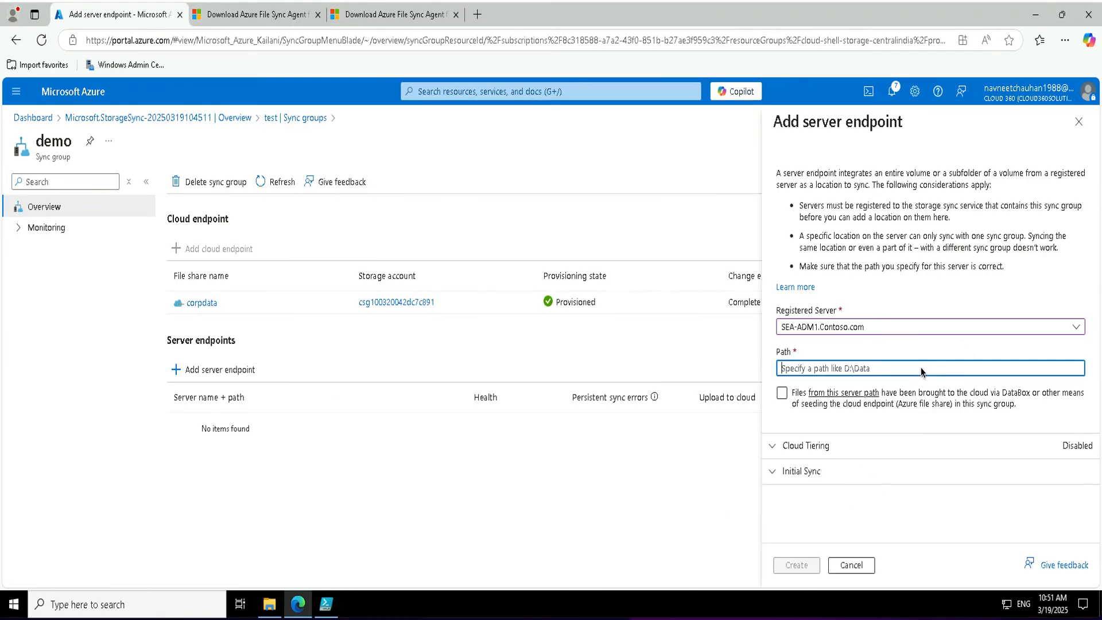
pyautogui.write('c:\\labfiles')
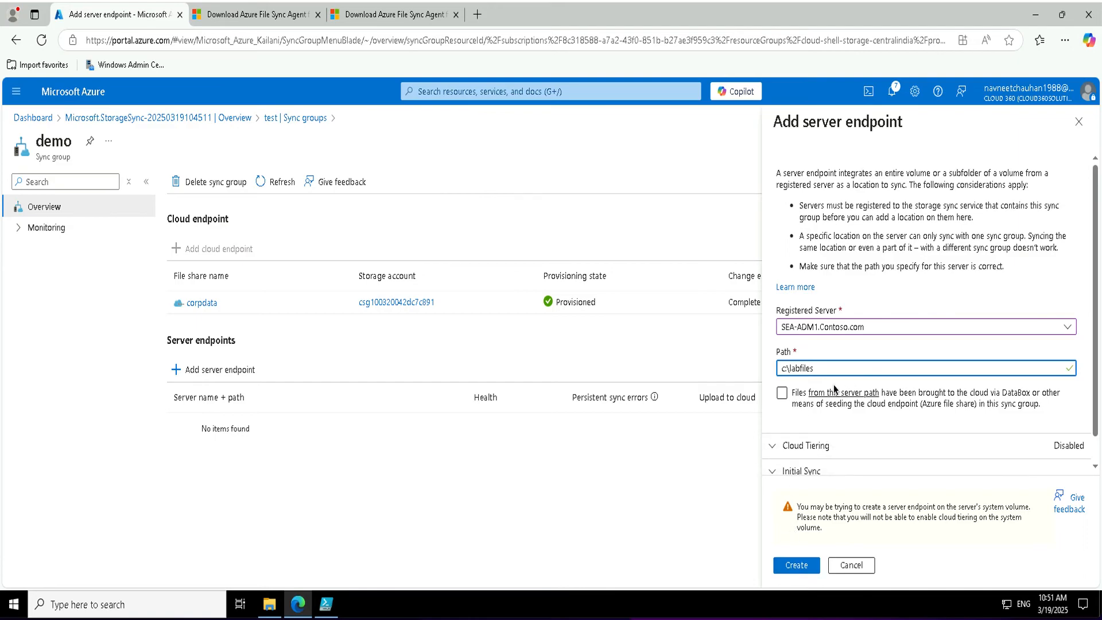
# Enable cloud tiering at 20% free space with a 30-day date policy.
pyautogui.click(775, 446)
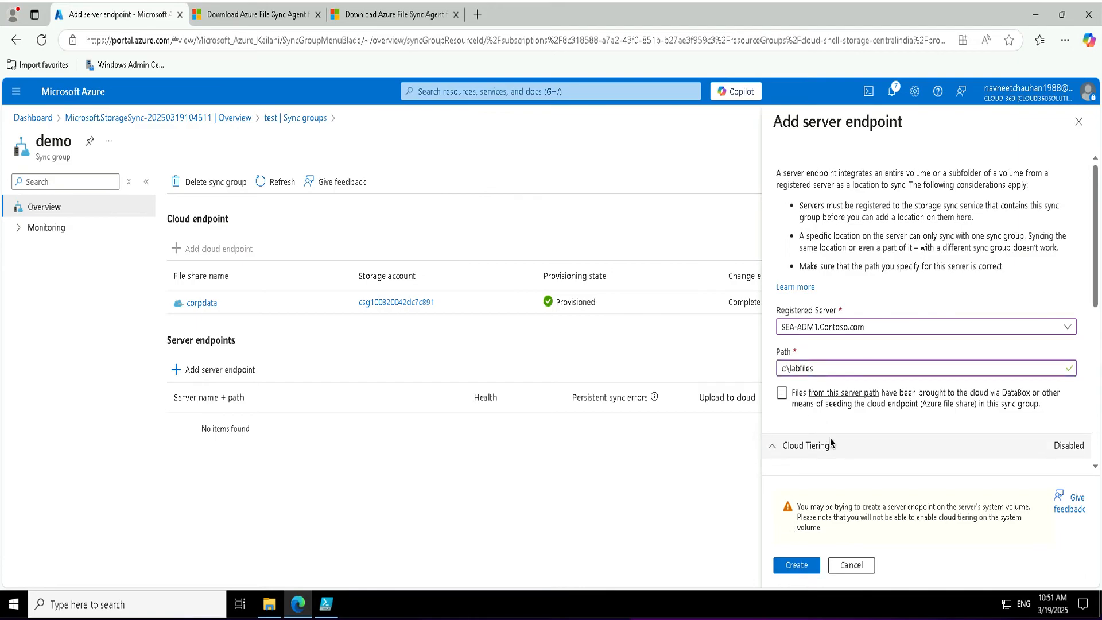
pyautogui.scroll(-5, 830, 442)
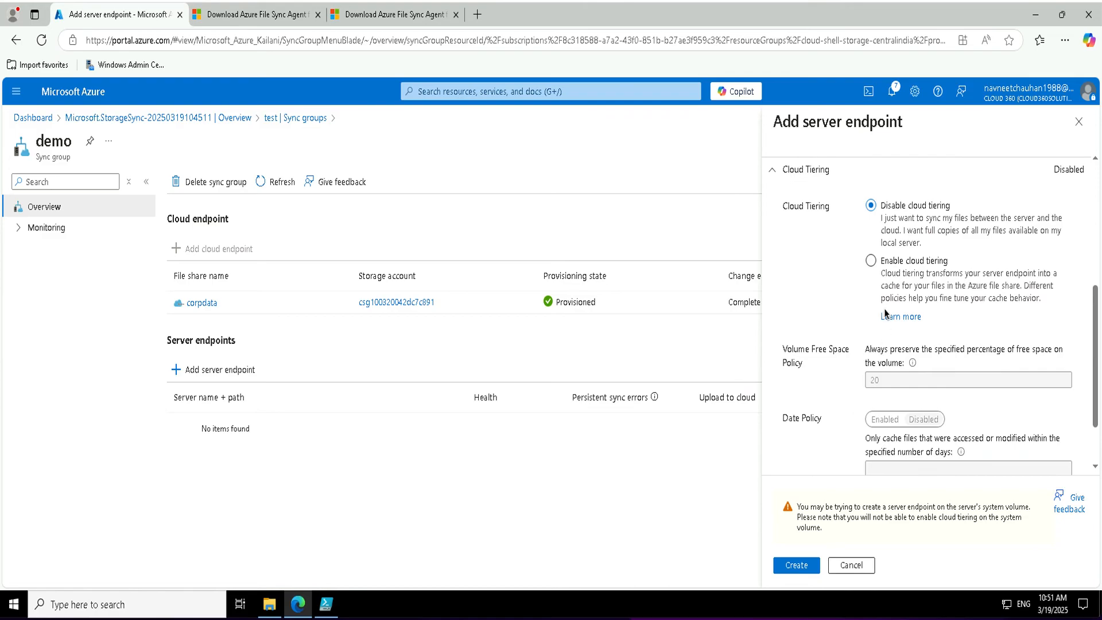
pyautogui.click(920, 262)
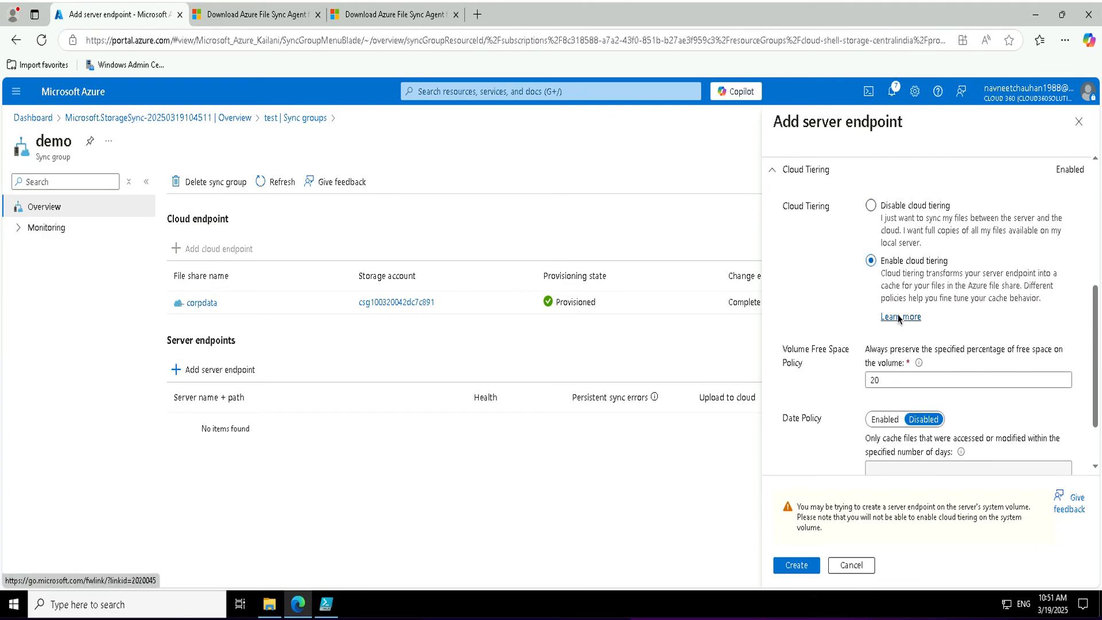
pyautogui.scroll(-1, 898, 320)
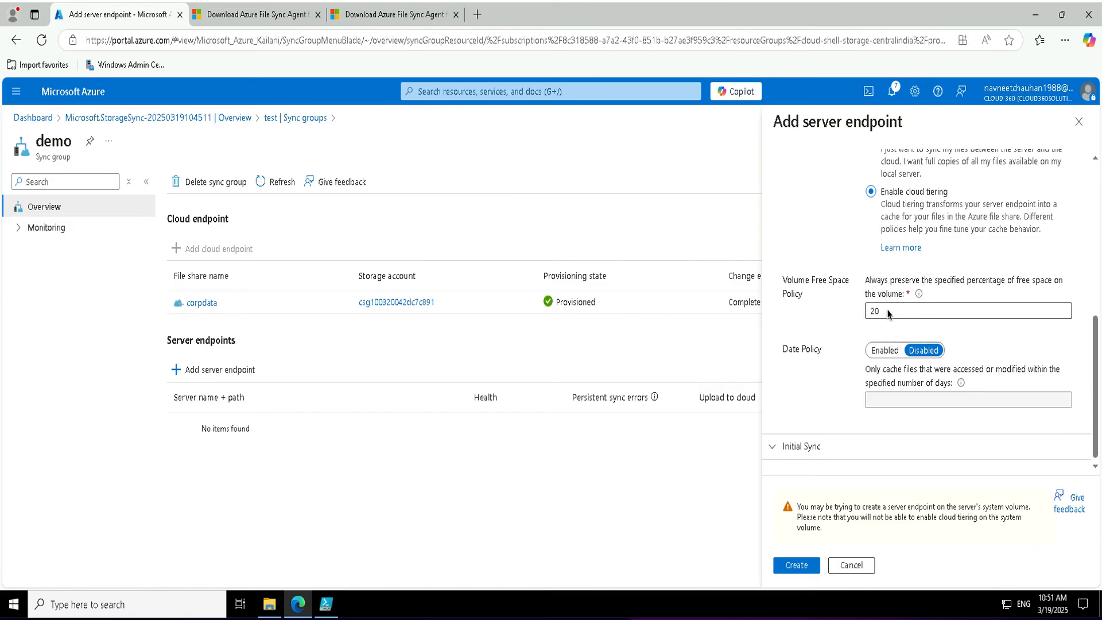
pyautogui.click(886, 350)
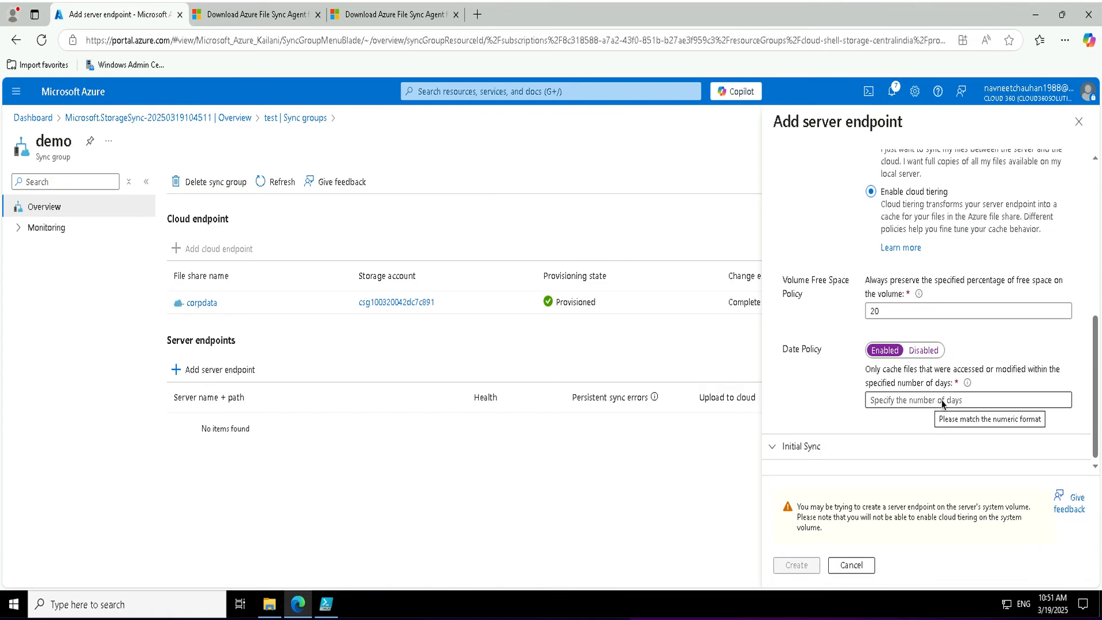
pyautogui.click(925, 349)
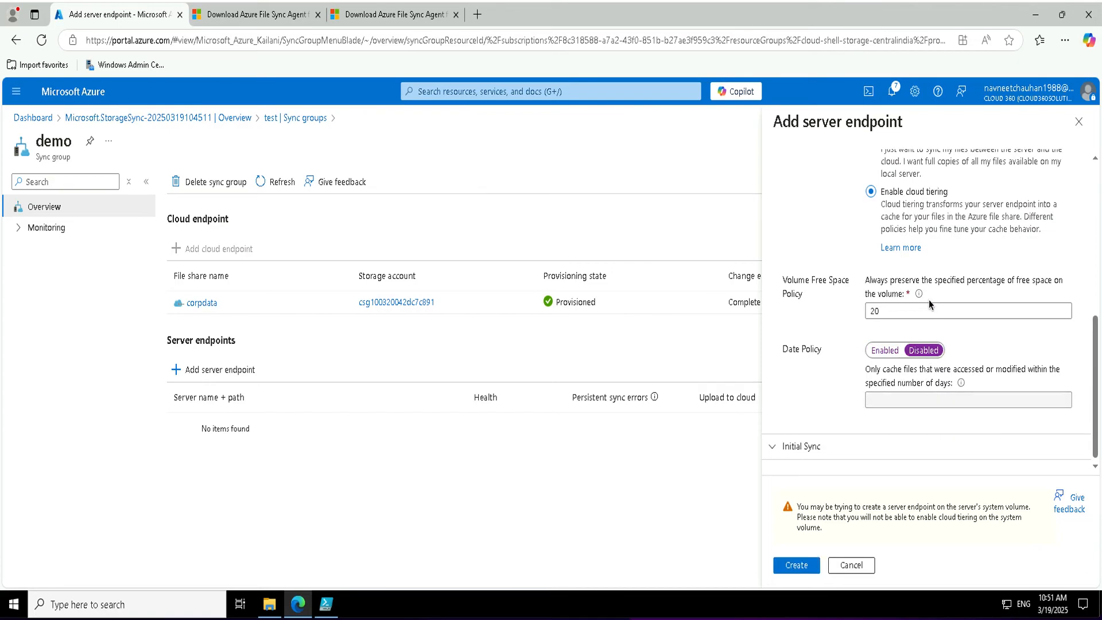
pyautogui.click(885, 351)
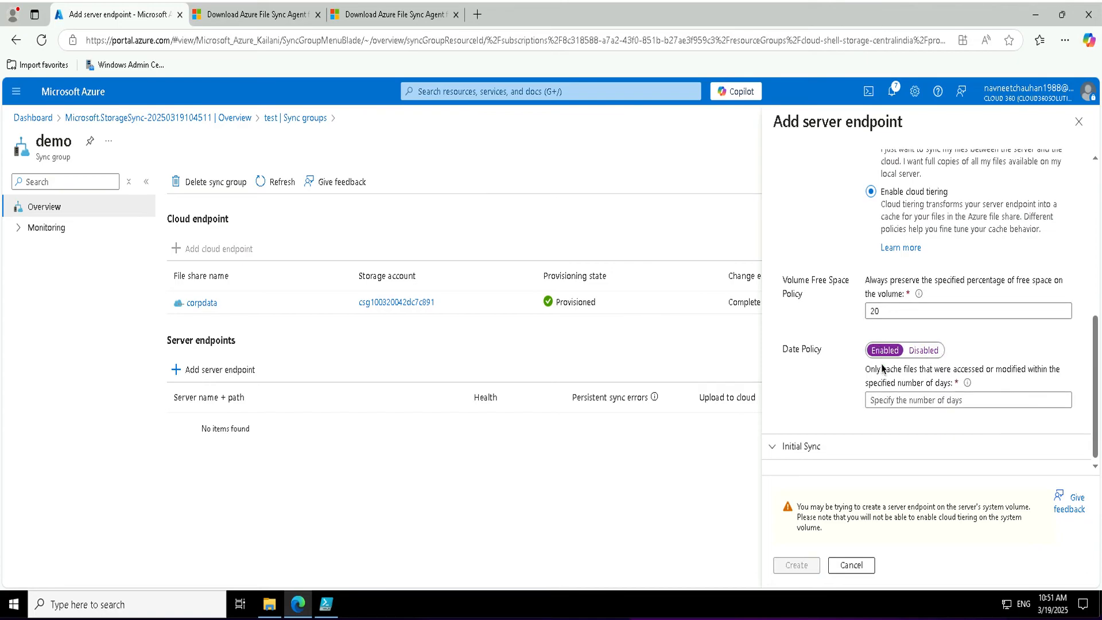
pyautogui.click(883, 407)
pyautogui.write('30')
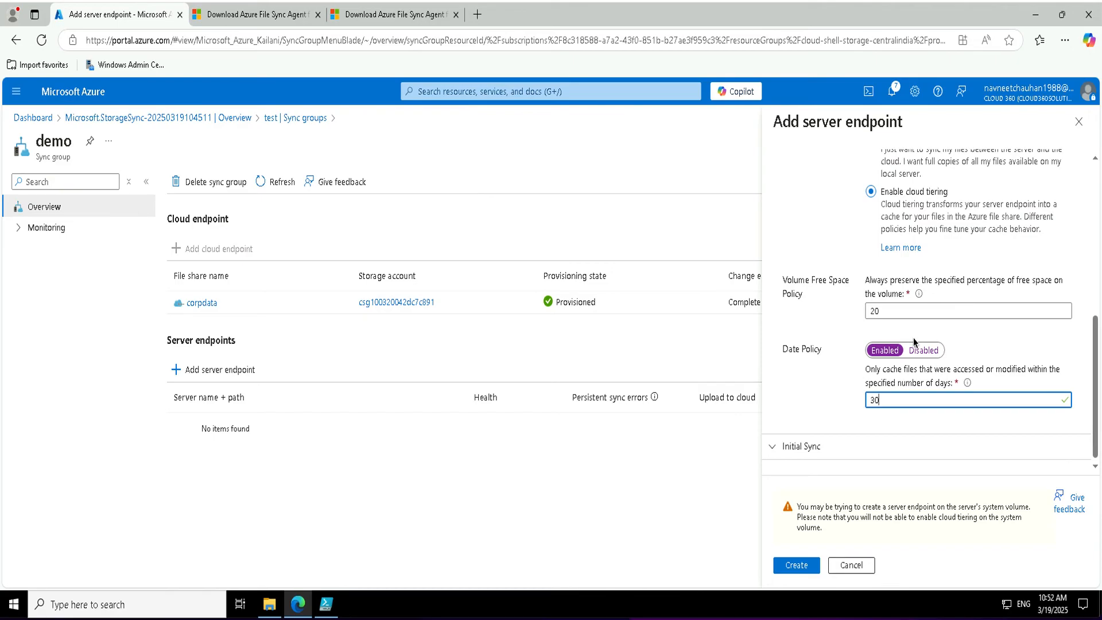
# Keep Merge as the initial sync option and create the server endpoint.
pyautogui.scroll(1, 913, 339)
pyautogui.scroll(-1, 914, 339)
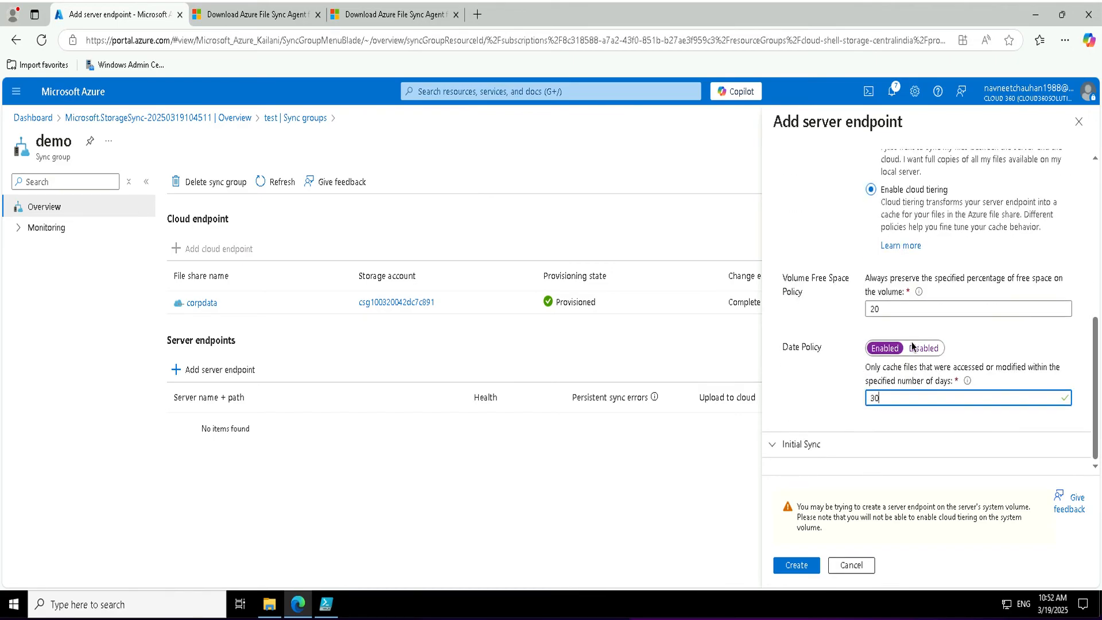
pyautogui.click(791, 451)
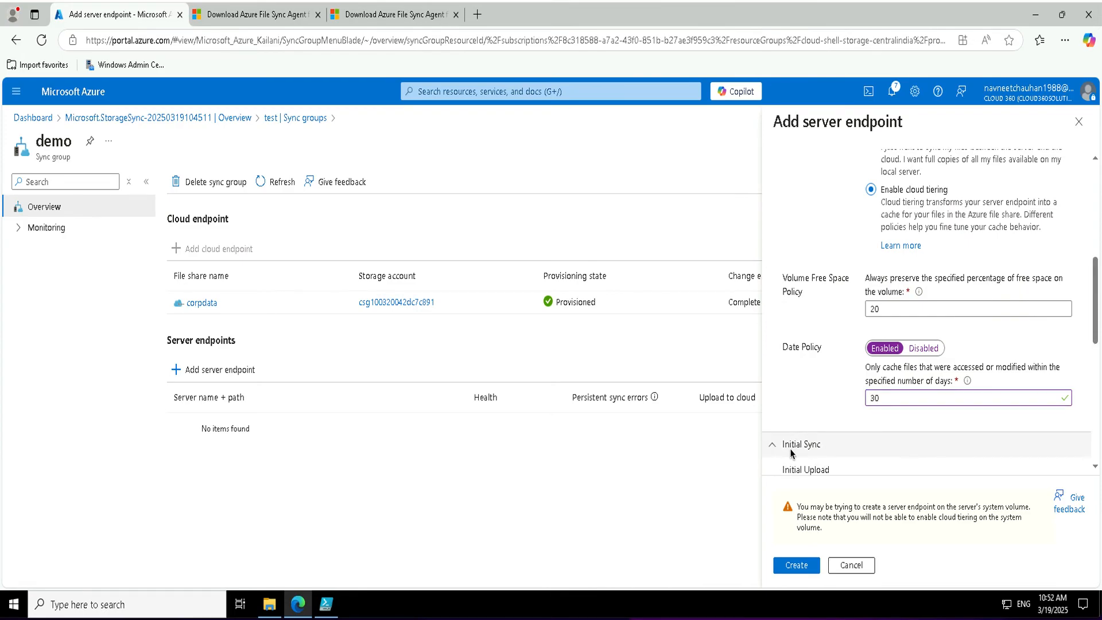
pyautogui.scroll(-3, 790, 453)
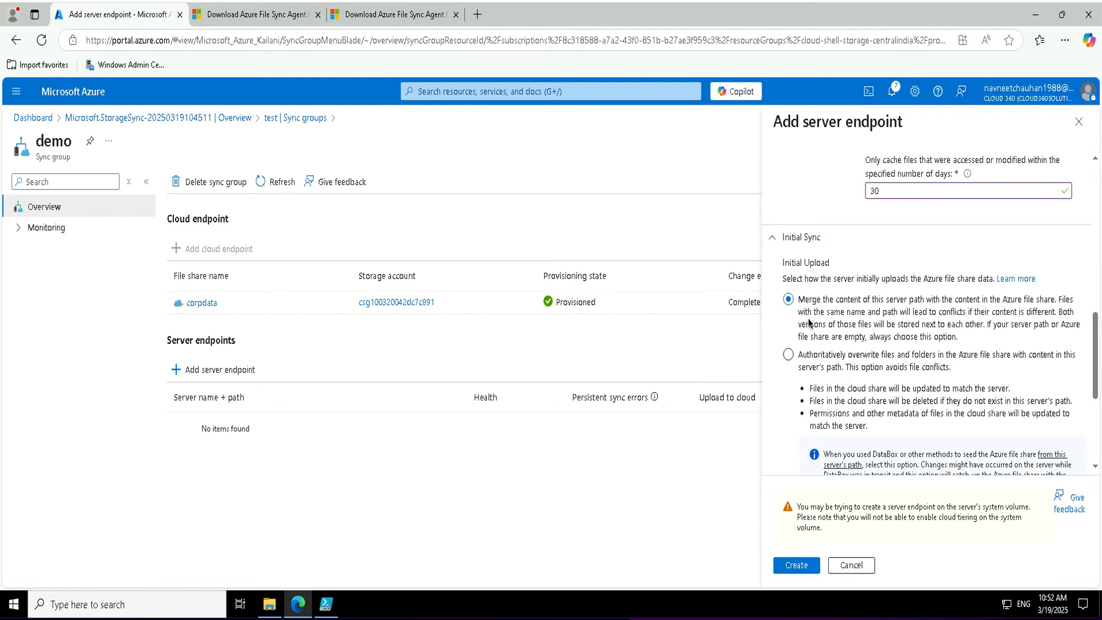
pyautogui.click(797, 566)
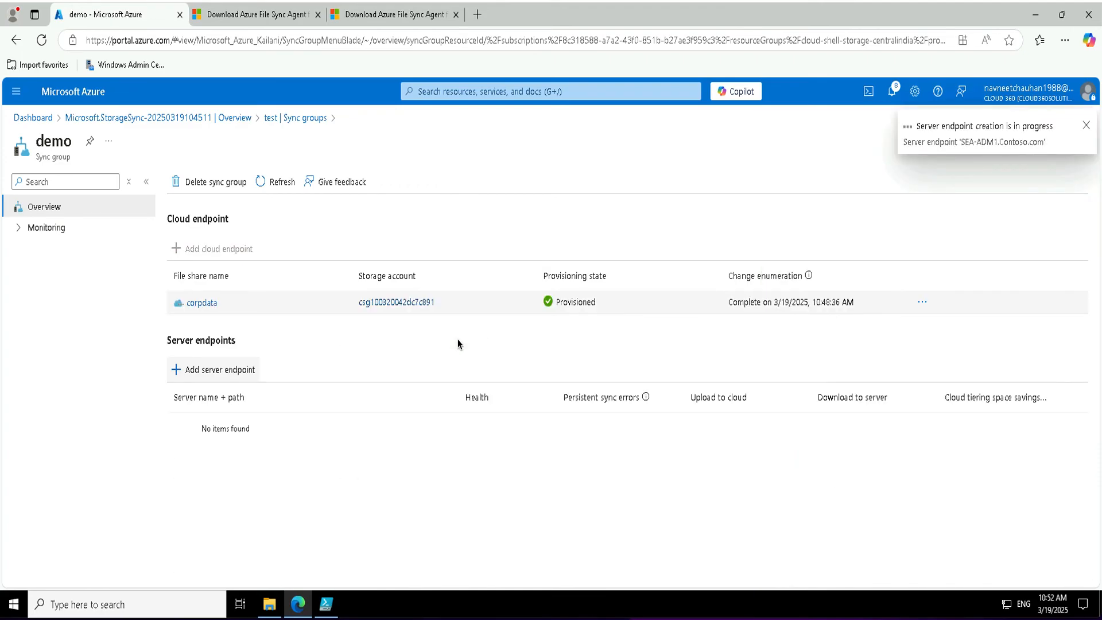
# Refresh to see the SEA-ADM1 endpoint Pending, return to the deployment overview, and show Local Disk (C:).
pyautogui.click(281, 182)
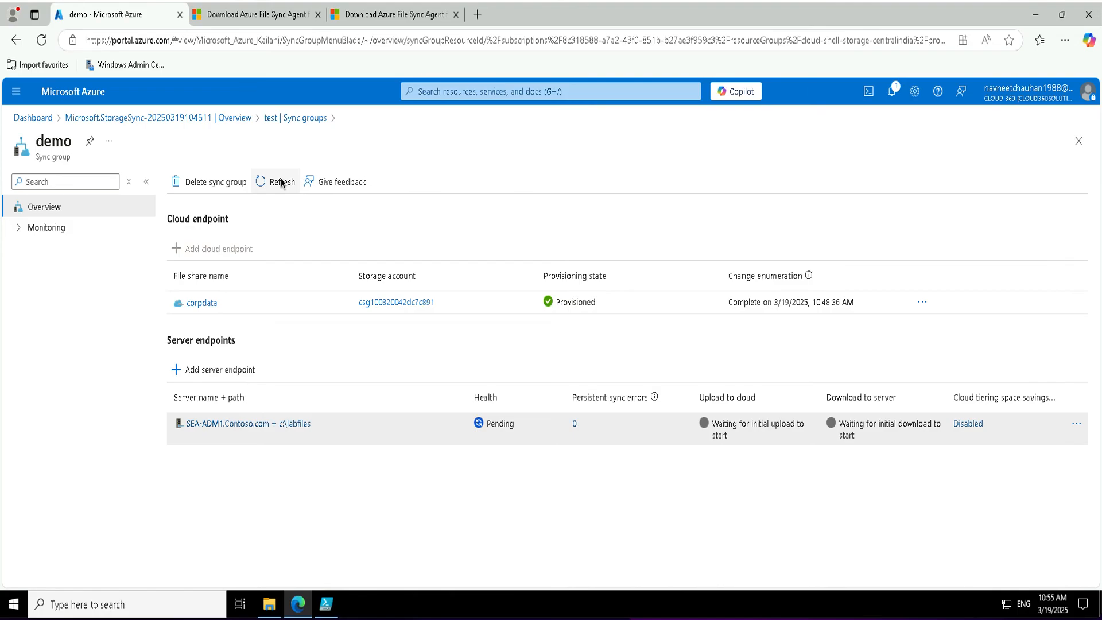
pyautogui.click(273, 185)
pyautogui.click(273, 121)
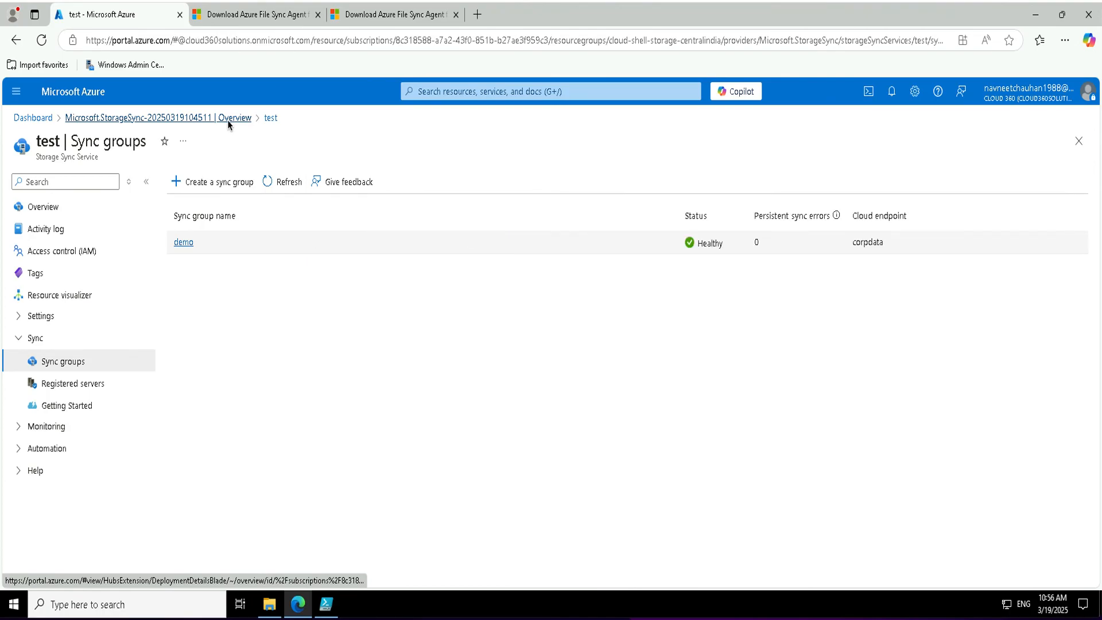
pyautogui.click(228, 120)
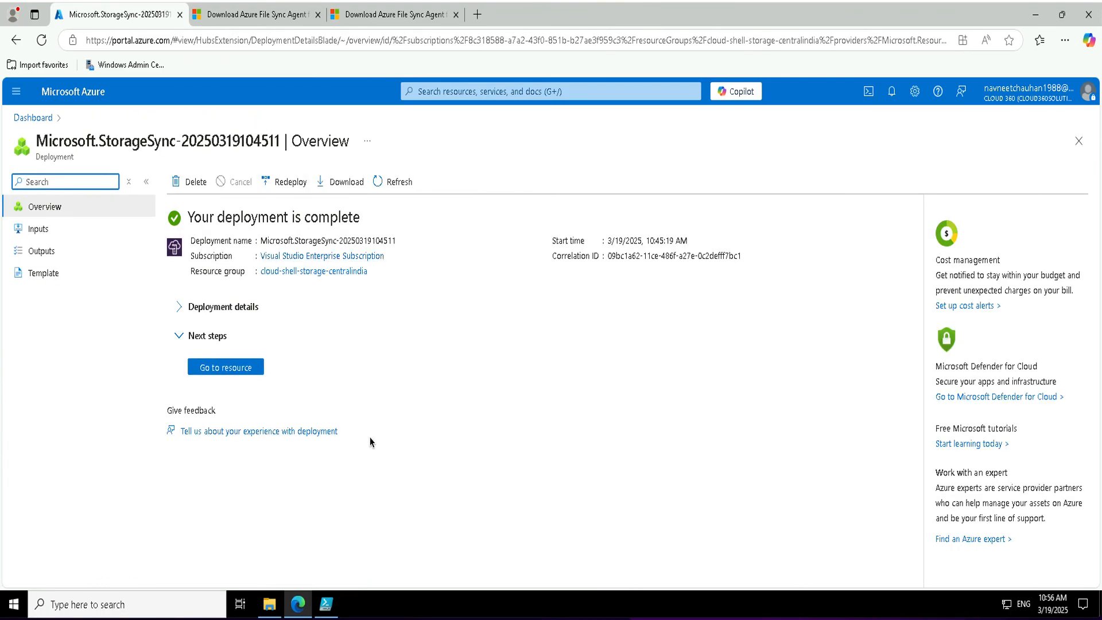
pyautogui.click(280, 597)
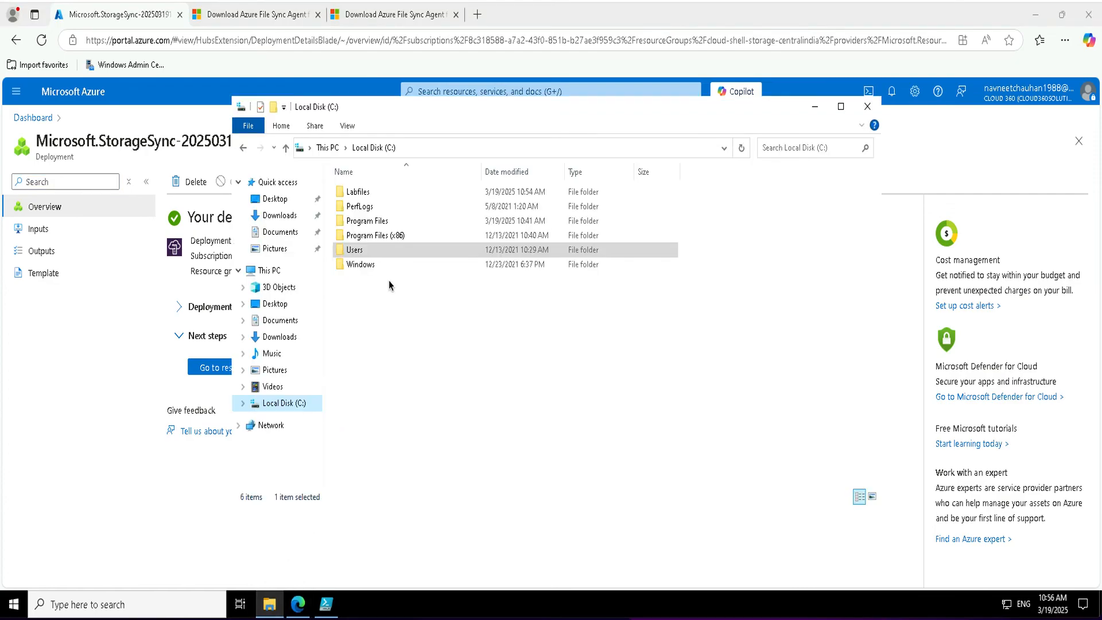
# Open the Labfiles folder and review the contents of Azure files.txt.
pyautogui.doubleClick(360, 194)
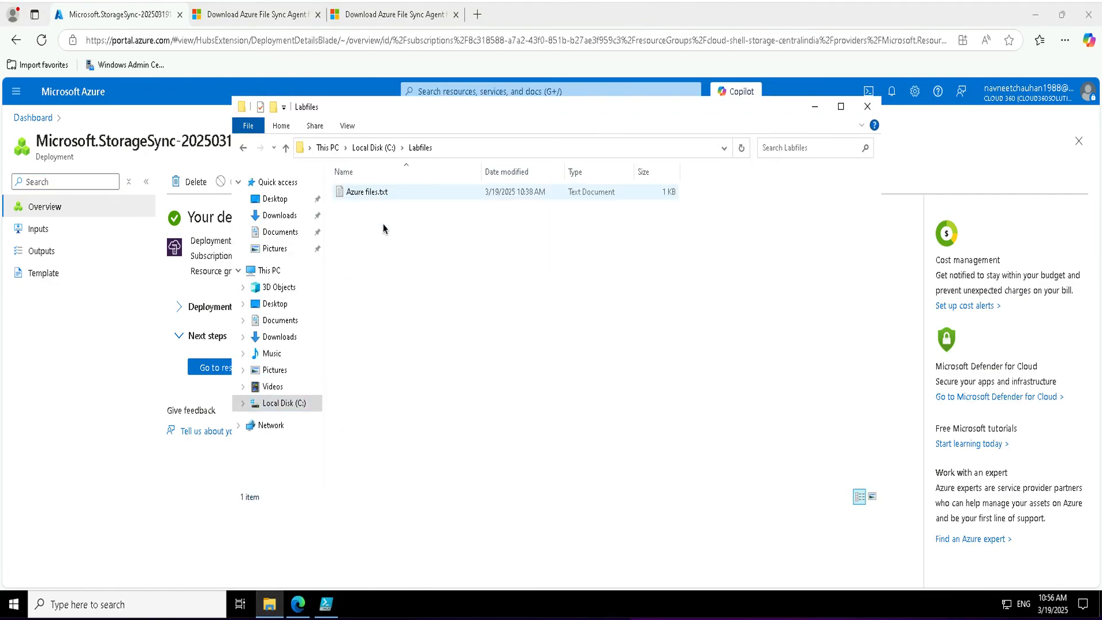
pyautogui.doubleClick(373, 194)
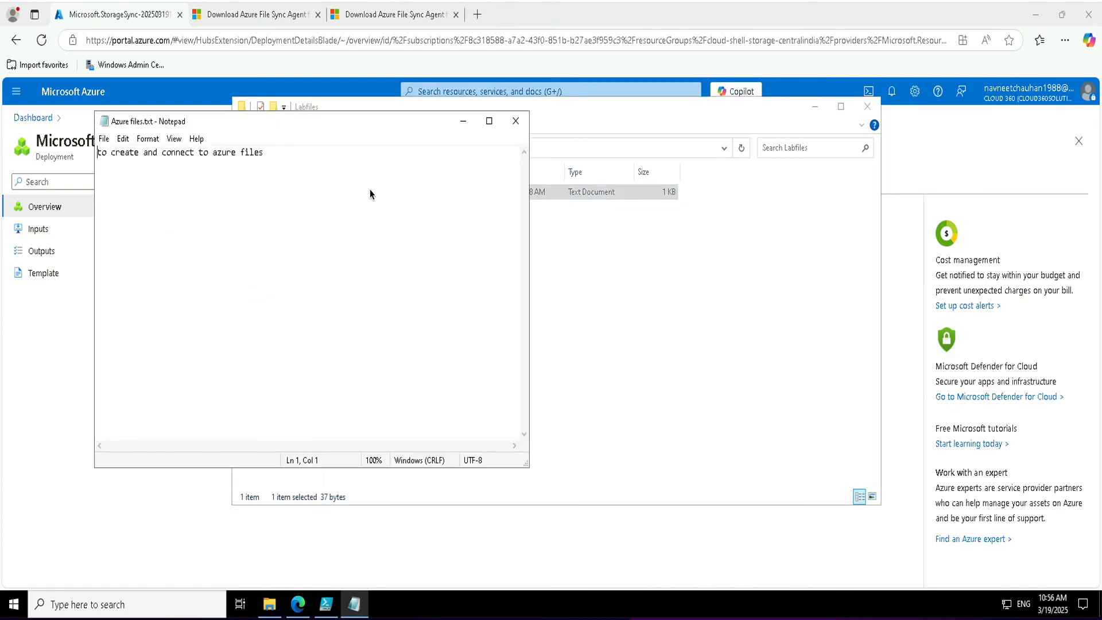
pyautogui.click(514, 120)
pyautogui.click(393, 266)
# Create a new text document named 'testing sync from onprem to azure.txt' in Labfiles.
pyautogui.rightClick(393, 267)
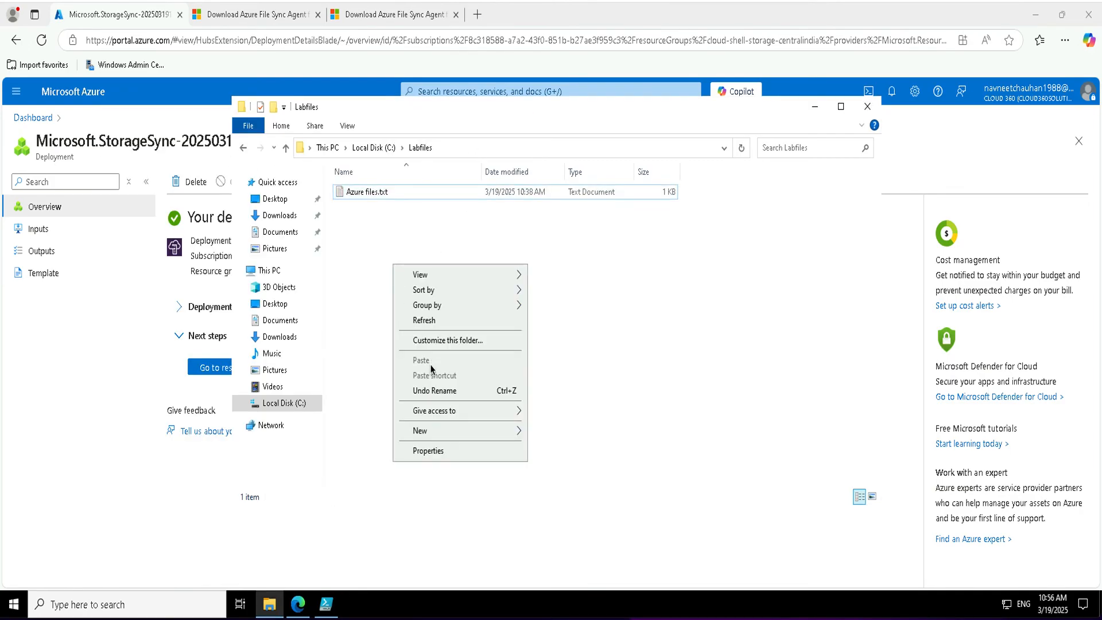
pyautogui.moveTo(484, 435)
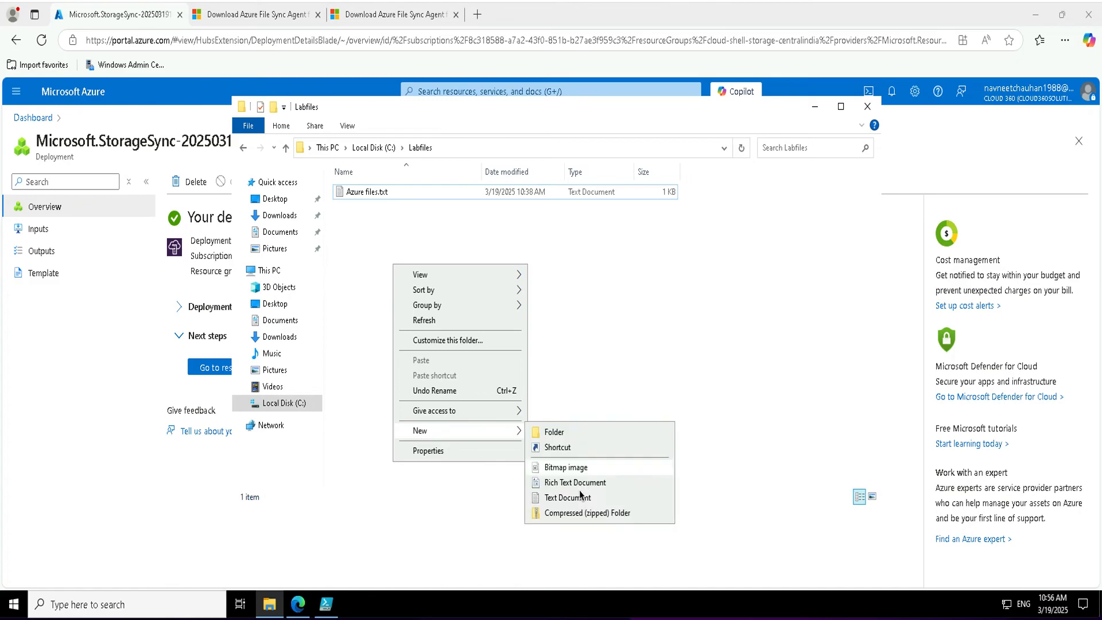
pyautogui.click(598, 499)
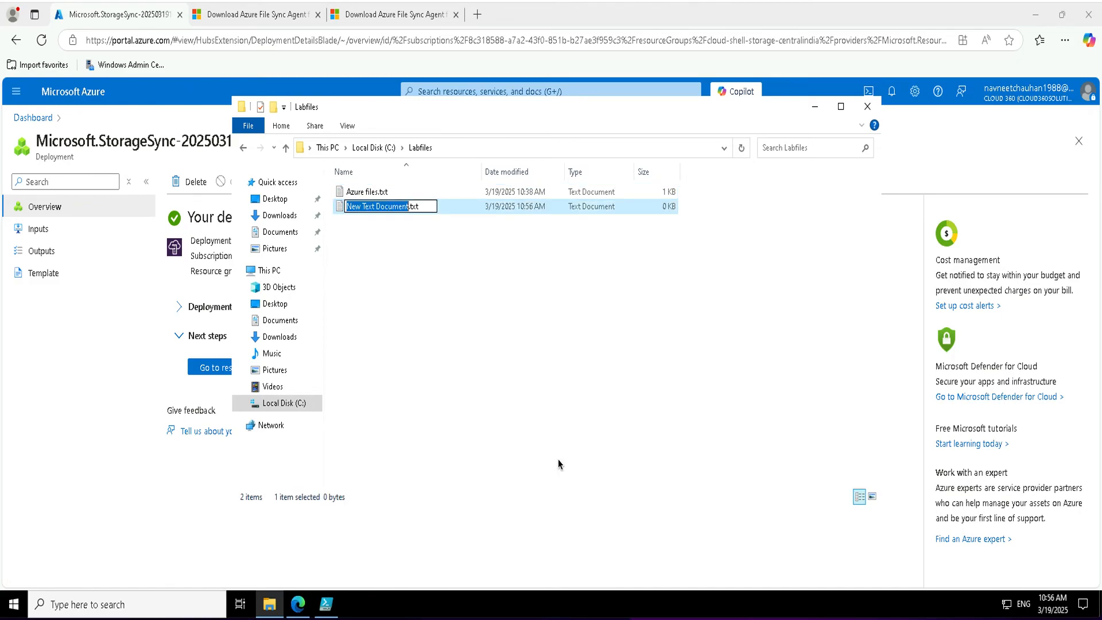
pyautogui.write('test')
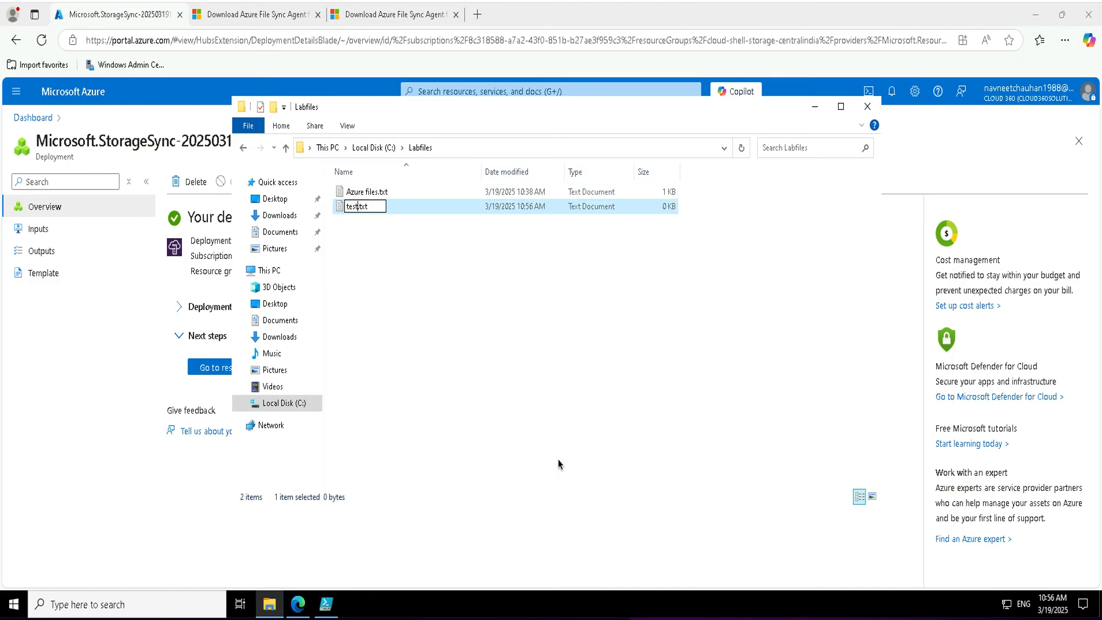
pyautogui.write('ing azure')
pyautogui.press('BackSpace')
pyautogui.press('BackSpace')
pyautogui.press('BackSpace')
pyautogui.press('BackSpace')
pyautogui.press('BackSpace')
pyautogui.write('sync from ')
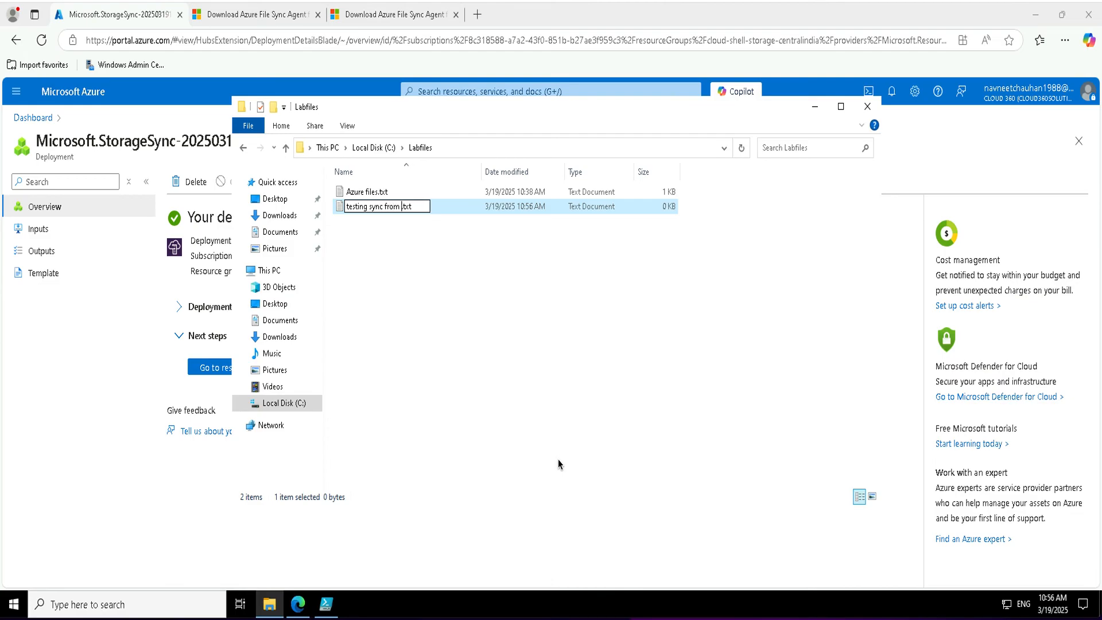
pyautogui.write('onprem to az')
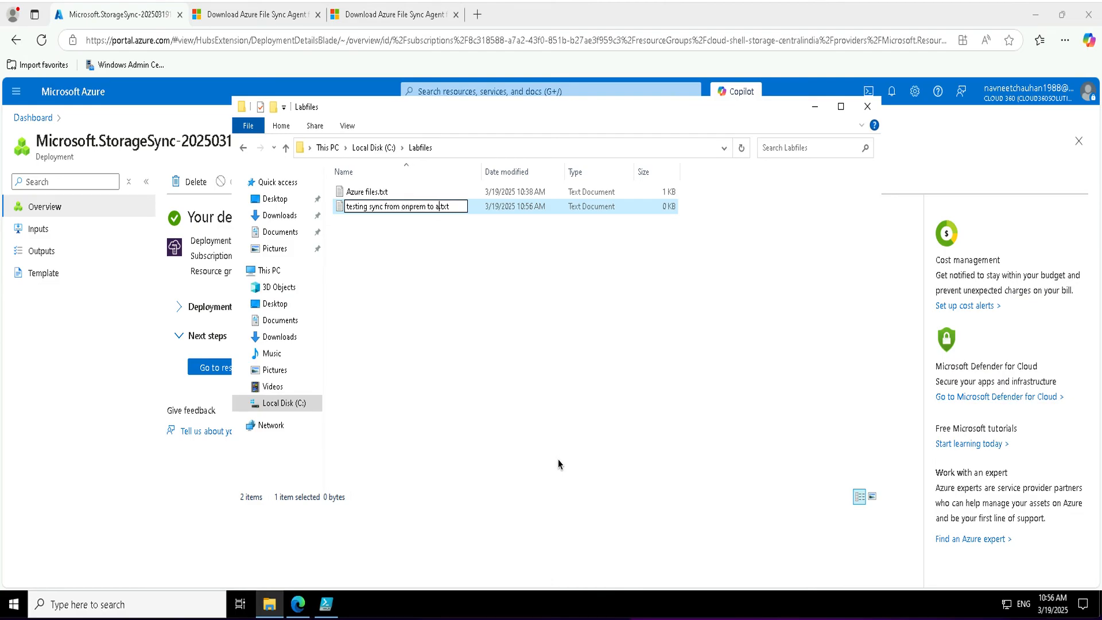
pyautogui.write('ure')
pyautogui.press('Return')
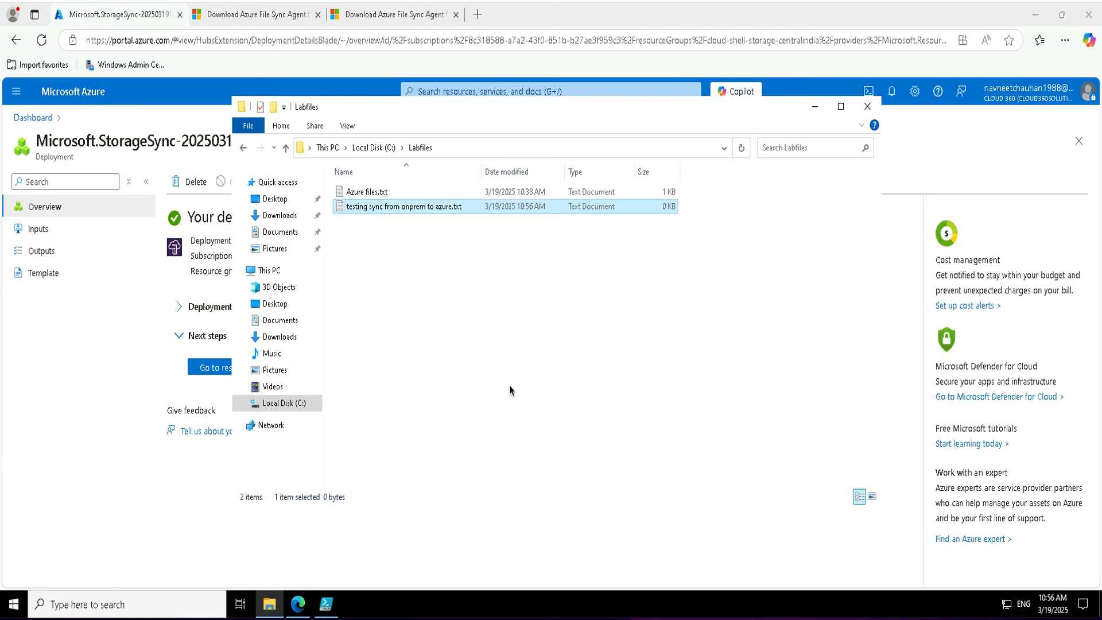
# Write 'test' into the new file and save it.
pyautogui.doubleClick(417, 207)
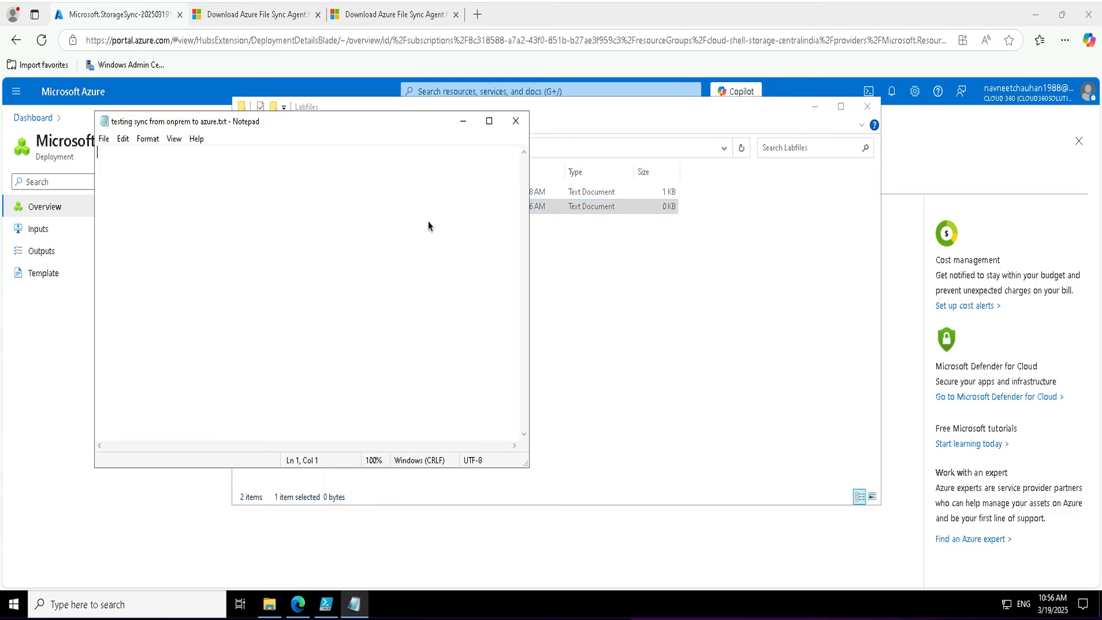
pyautogui.write('test')
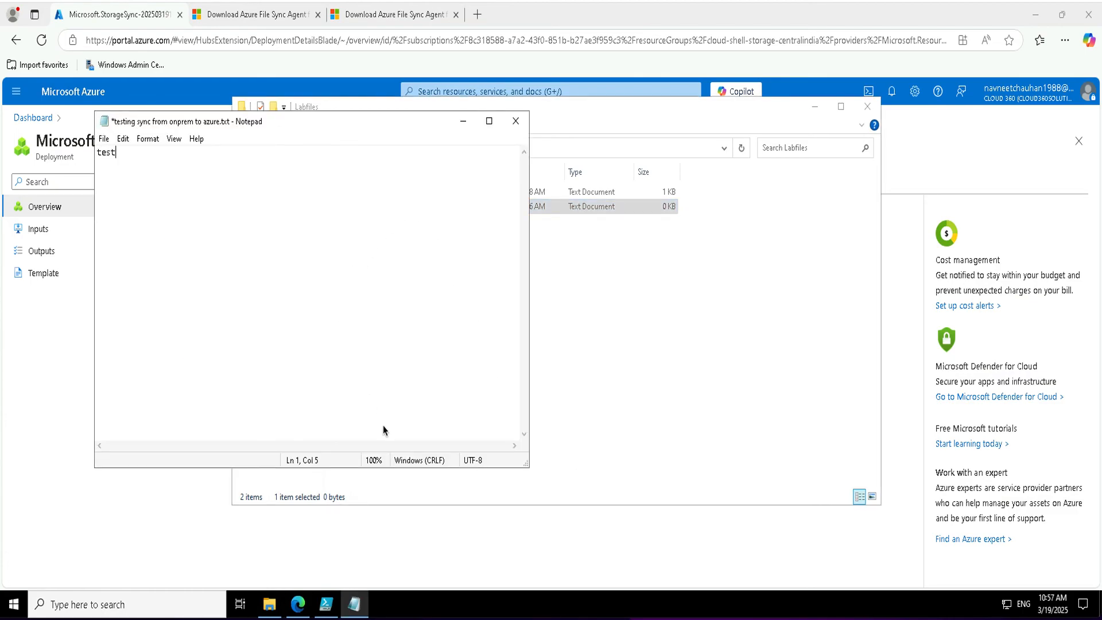
pyautogui.click(516, 120)
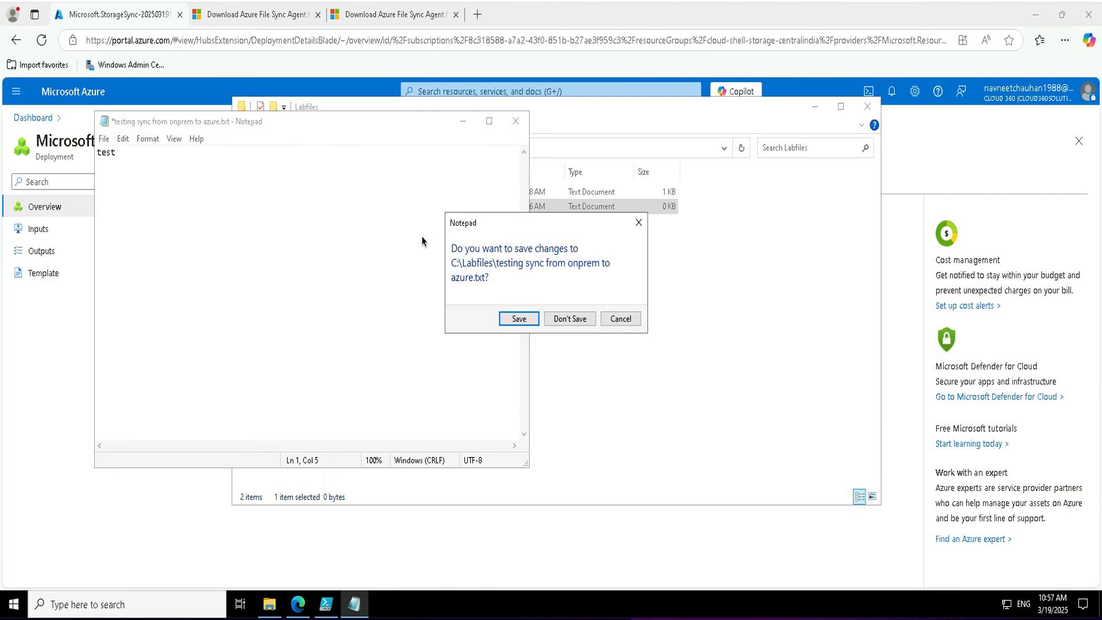
pyautogui.click(528, 322)
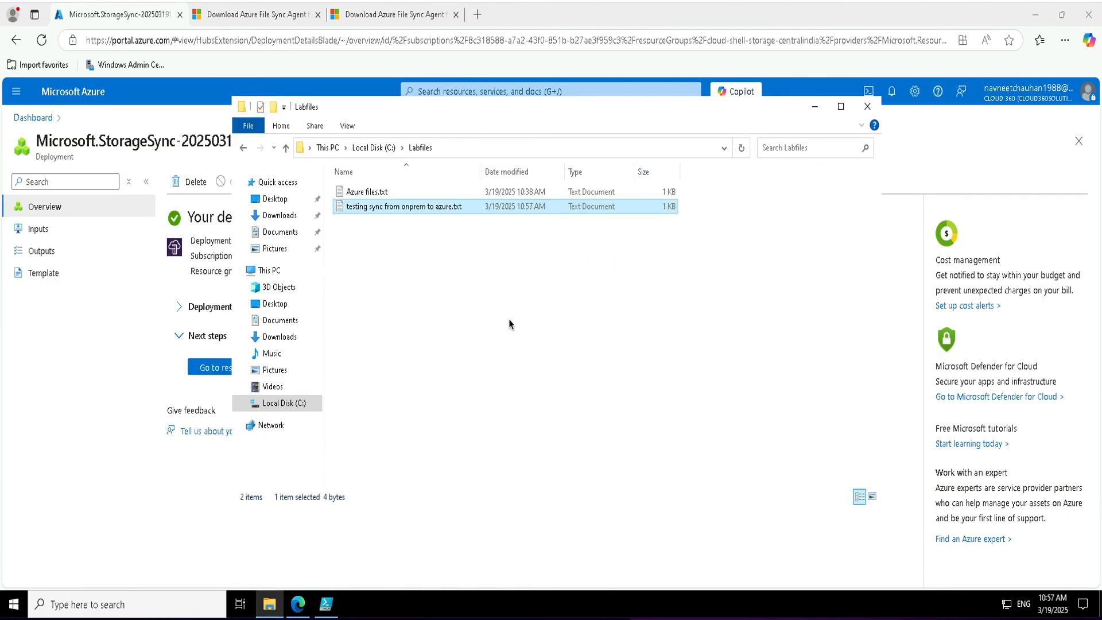
pyautogui.click(509, 324)
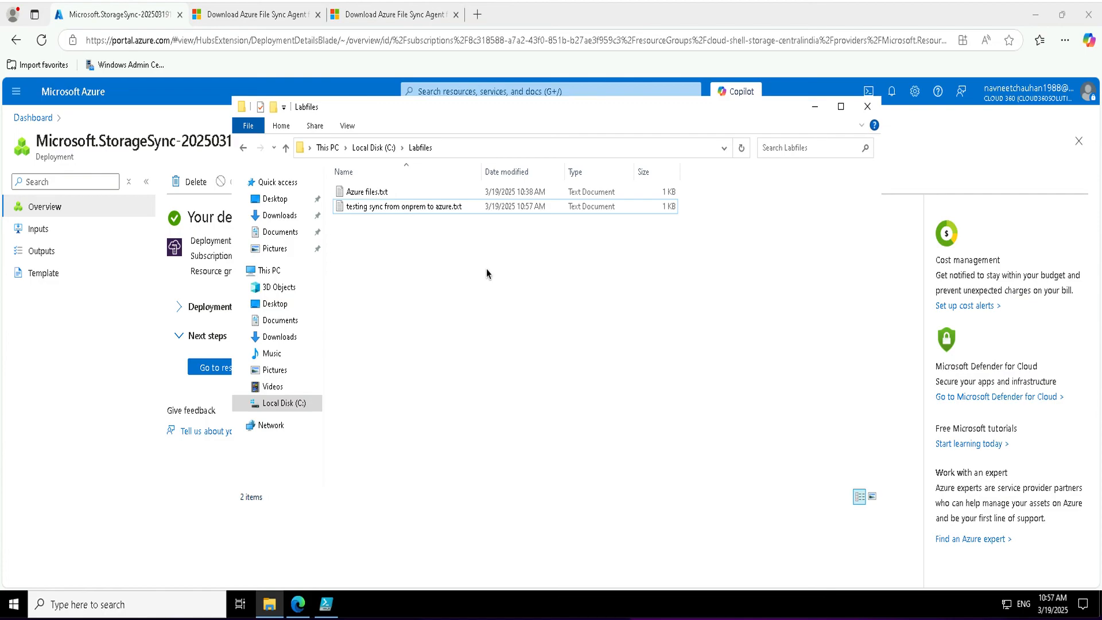
# Rerun the drive-mounting script and check that the synced test file on T: reads 'test'.
pyautogui.click(325, 607)
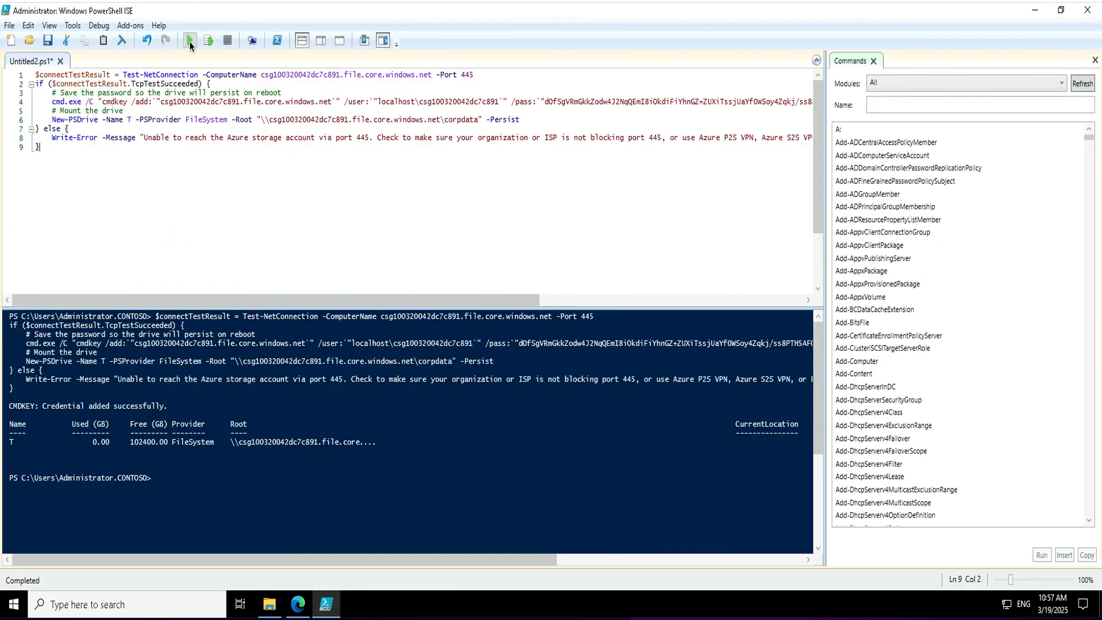
pyautogui.click(190, 41)
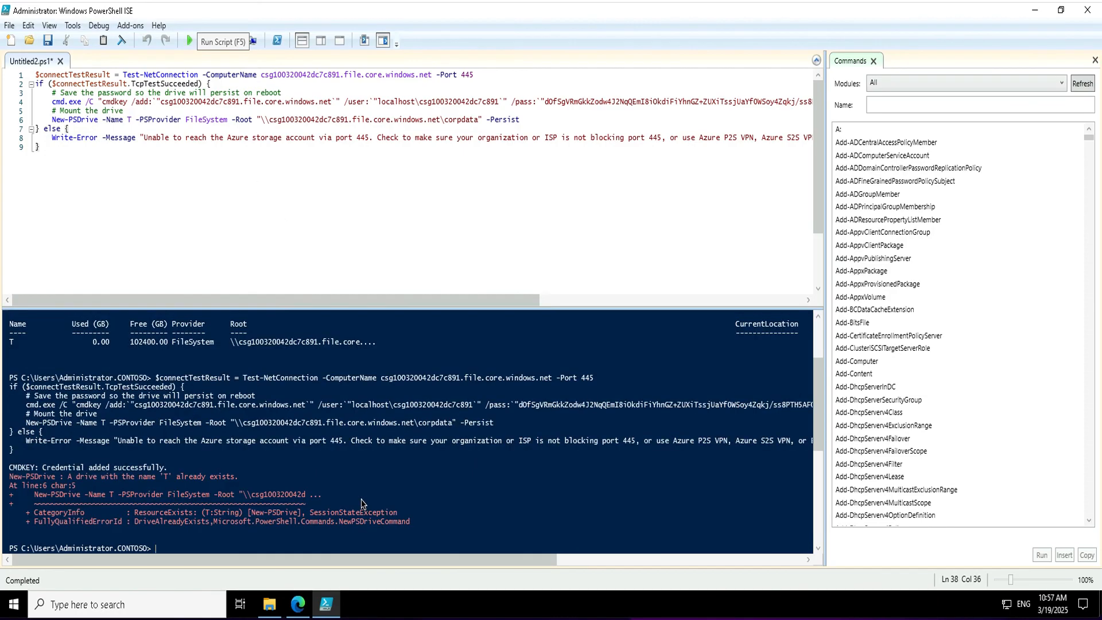
pyautogui.click(271, 604)
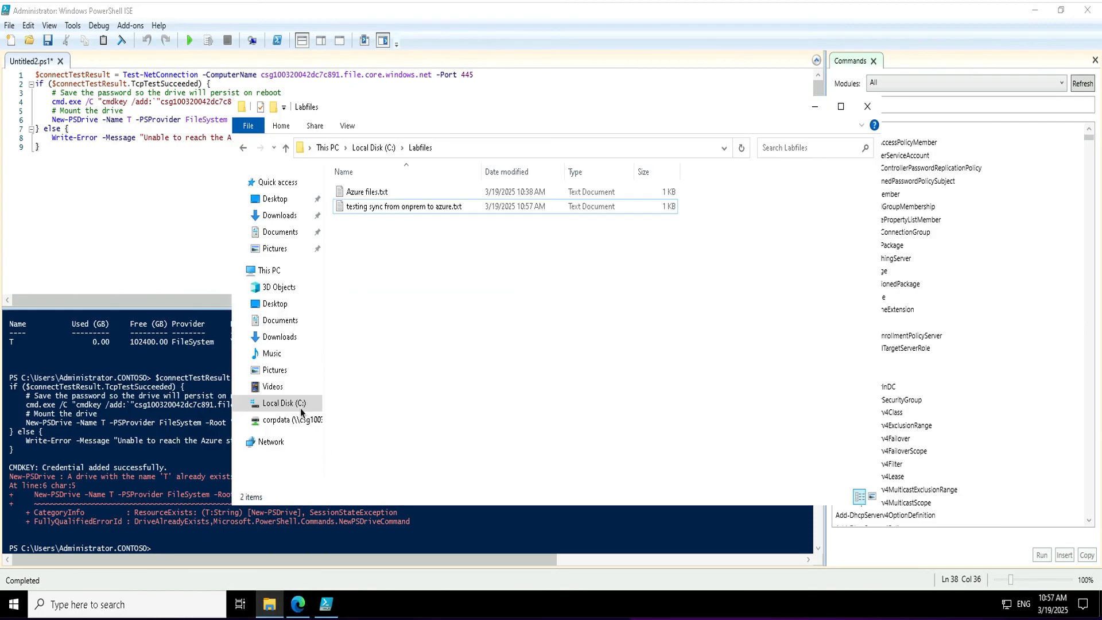
pyautogui.click(293, 420)
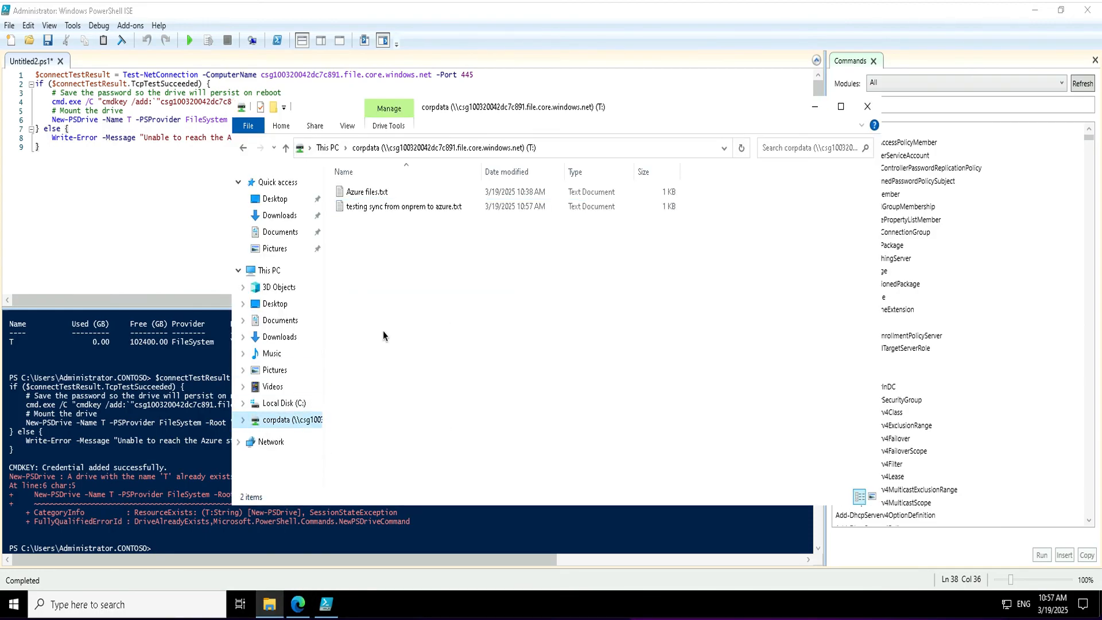
pyautogui.doubleClick(373, 209)
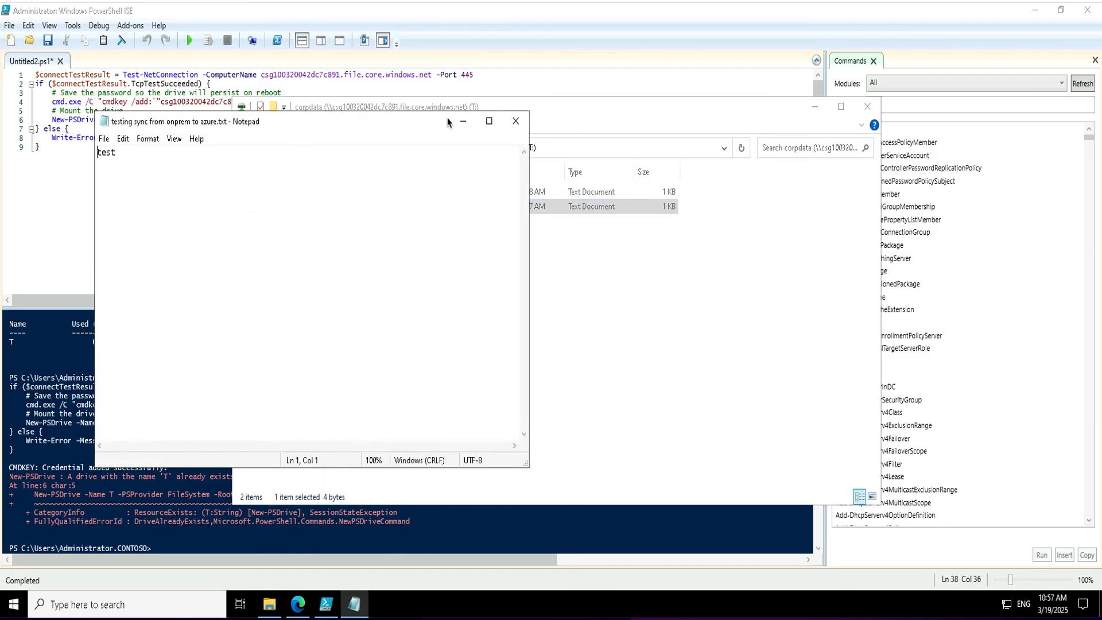
pyautogui.click(515, 122)
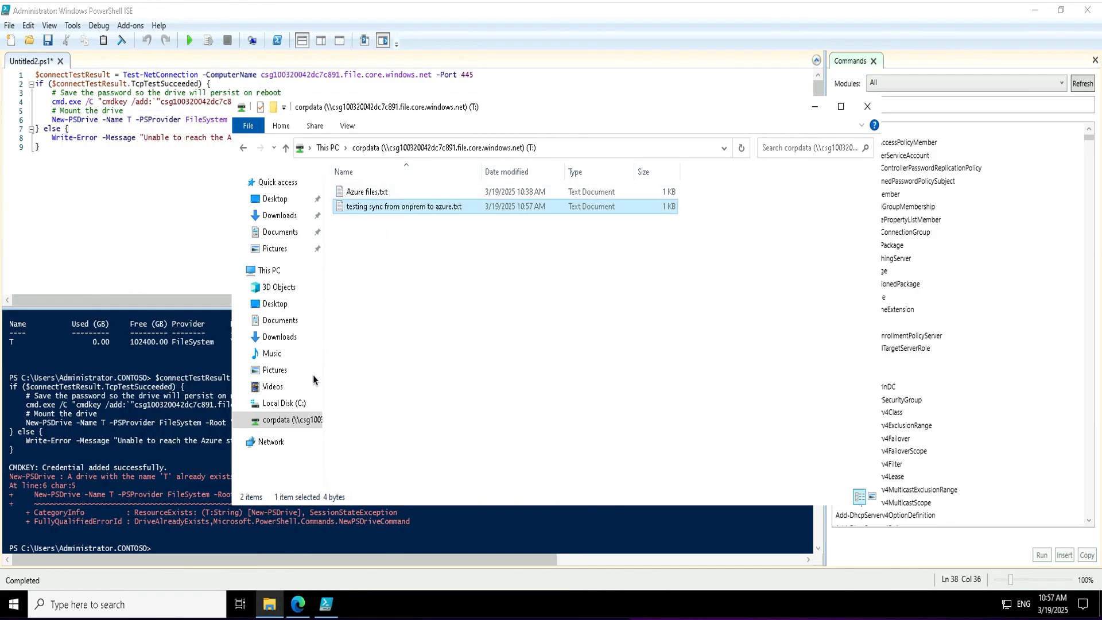
# Disconnect the mapped corpdata T: drive, confirming despite open files.
pyautogui.rightClick(292, 424)
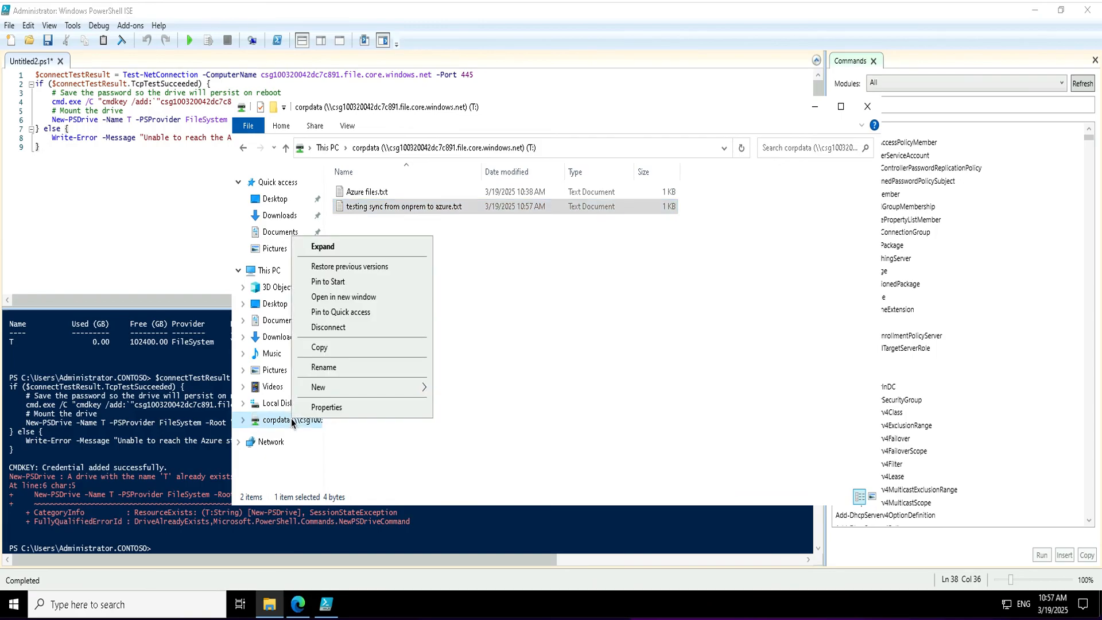
pyautogui.click(338, 328)
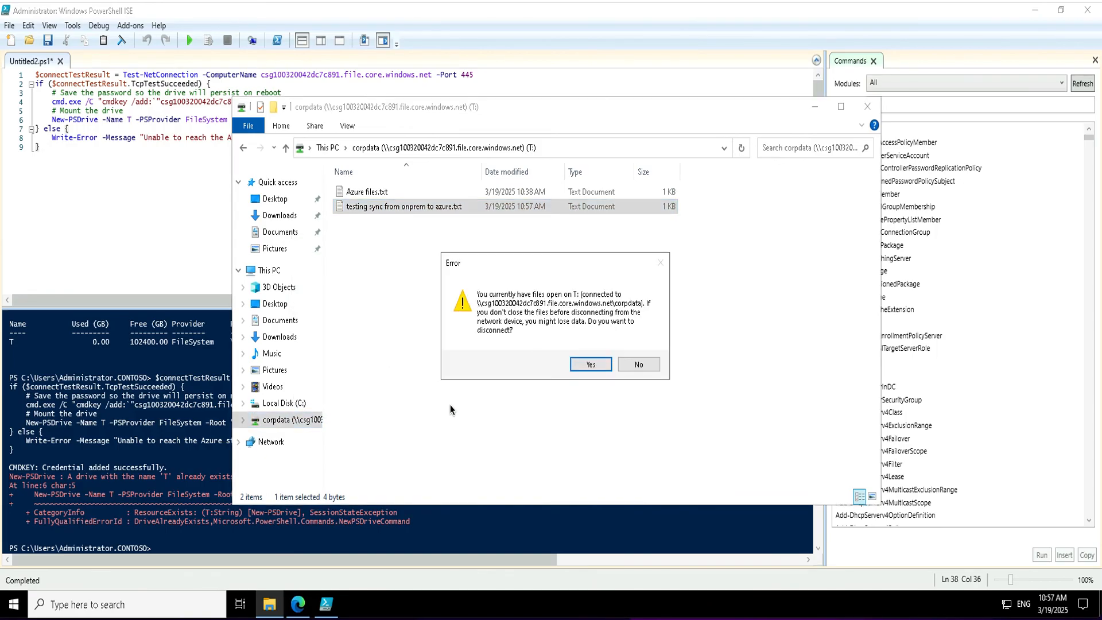
pyautogui.click(589, 365)
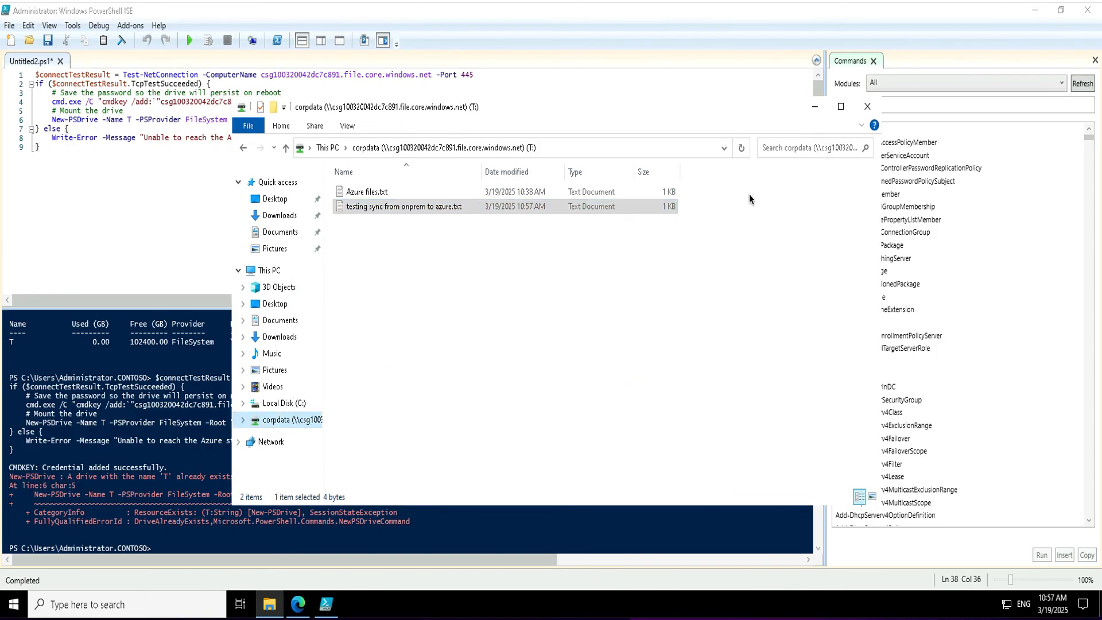
# Open the demo sync group from the test Storage Sync Service's Sync groups list.
pyautogui.click(304, 603)
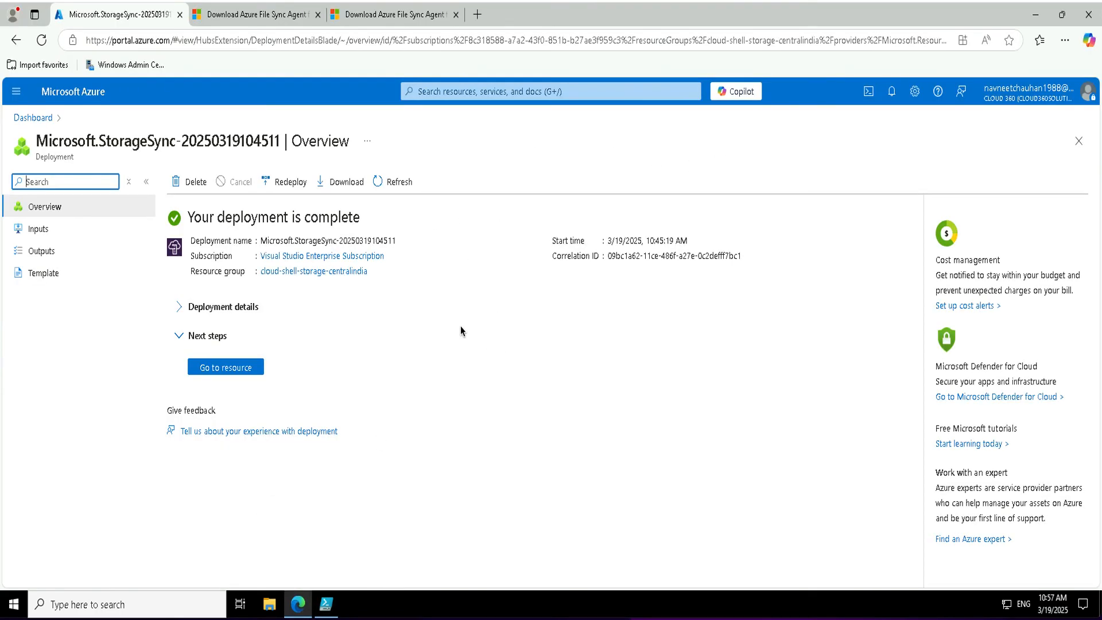
pyautogui.click(214, 369)
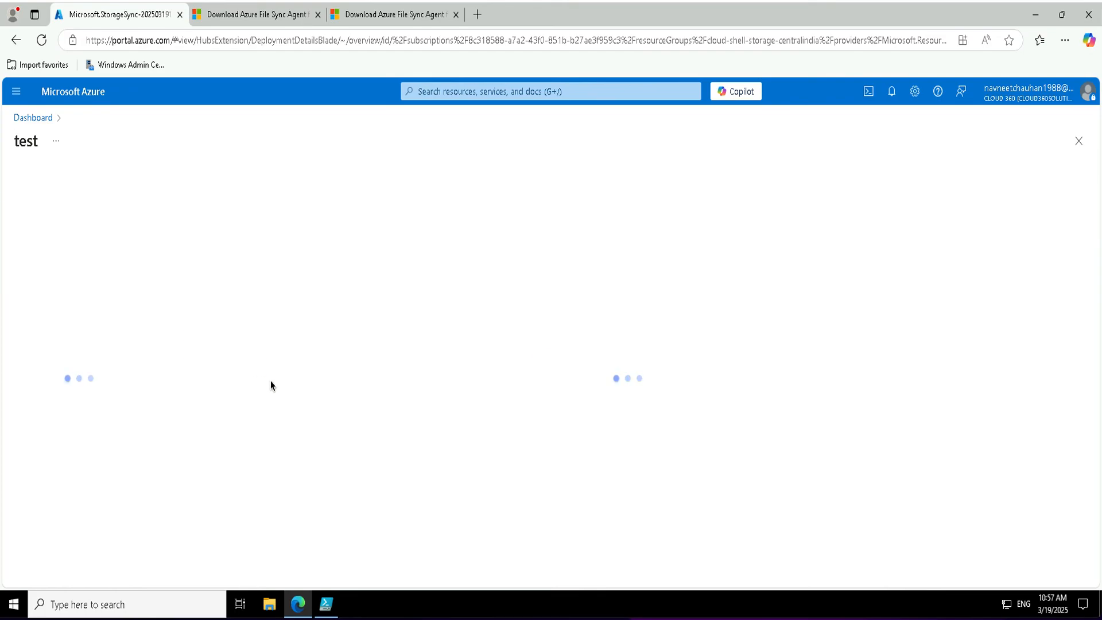
pyautogui.click(63, 362)
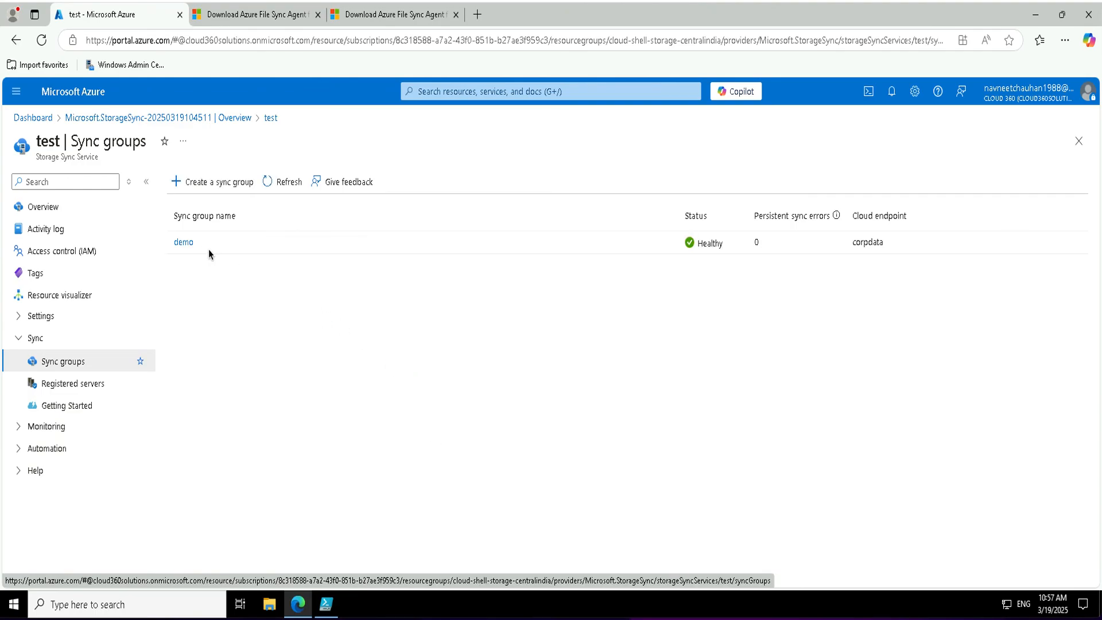
pyautogui.click(184, 242)
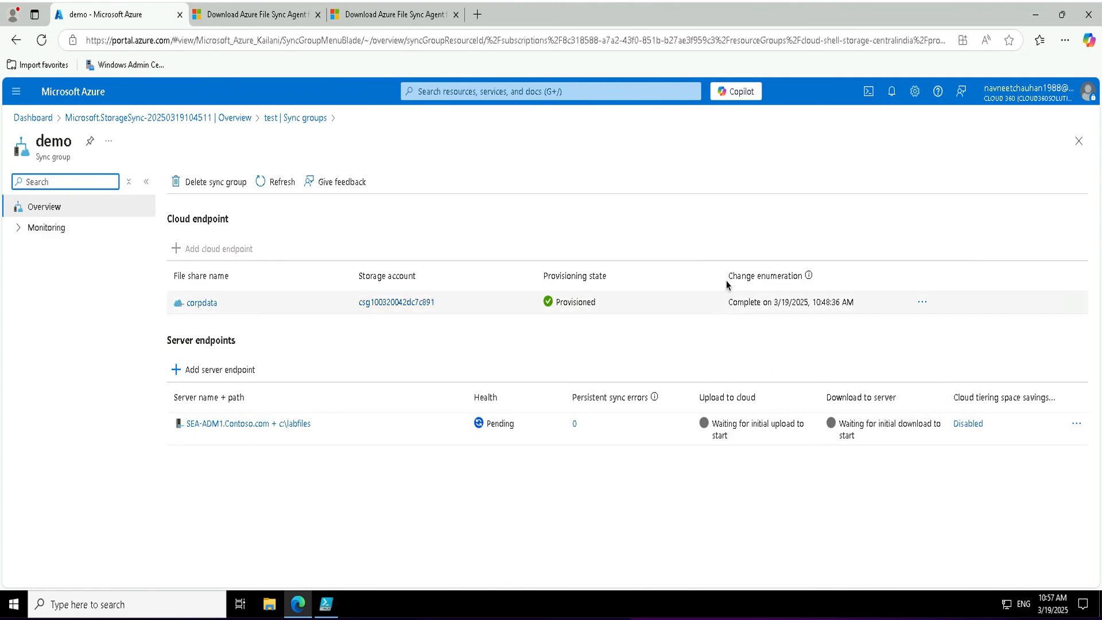
pyautogui.click(18, 228)
# Show demo's Status page and scroll through the files synced, bytes synced and recall charts.
pyautogui.click(60, 250)
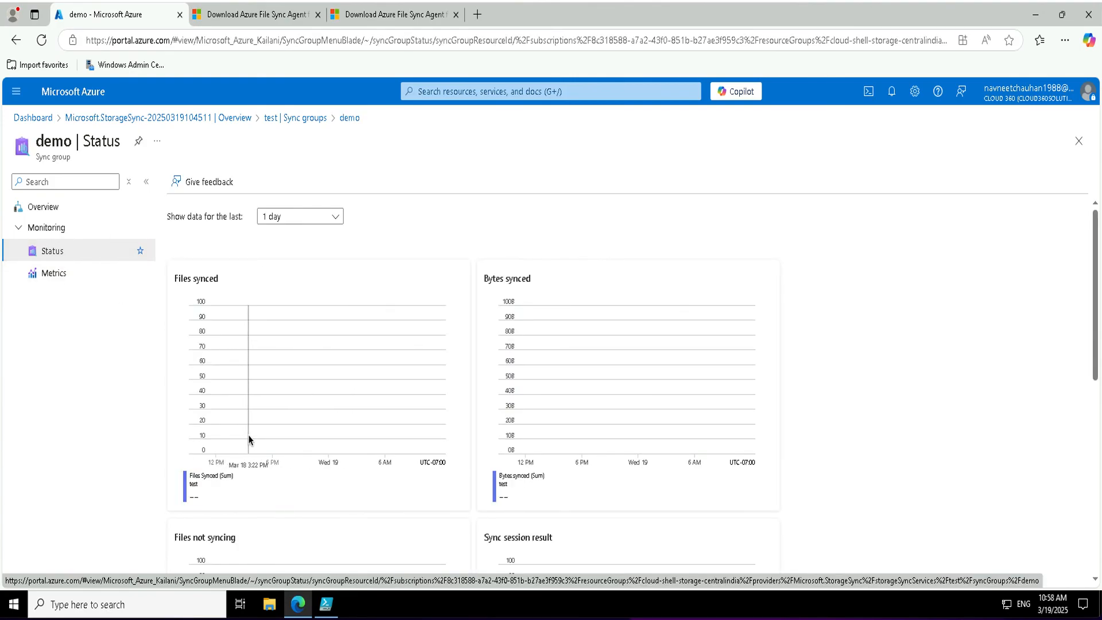
pyautogui.scroll(-2, 438, 413)
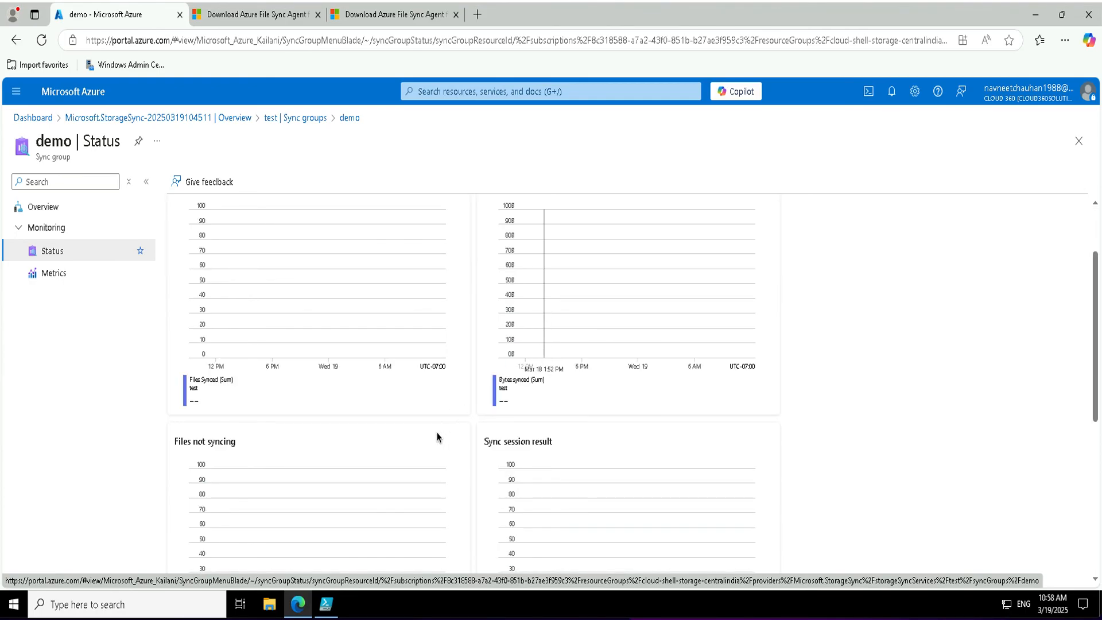
pyautogui.scroll(-3, 370, 469)
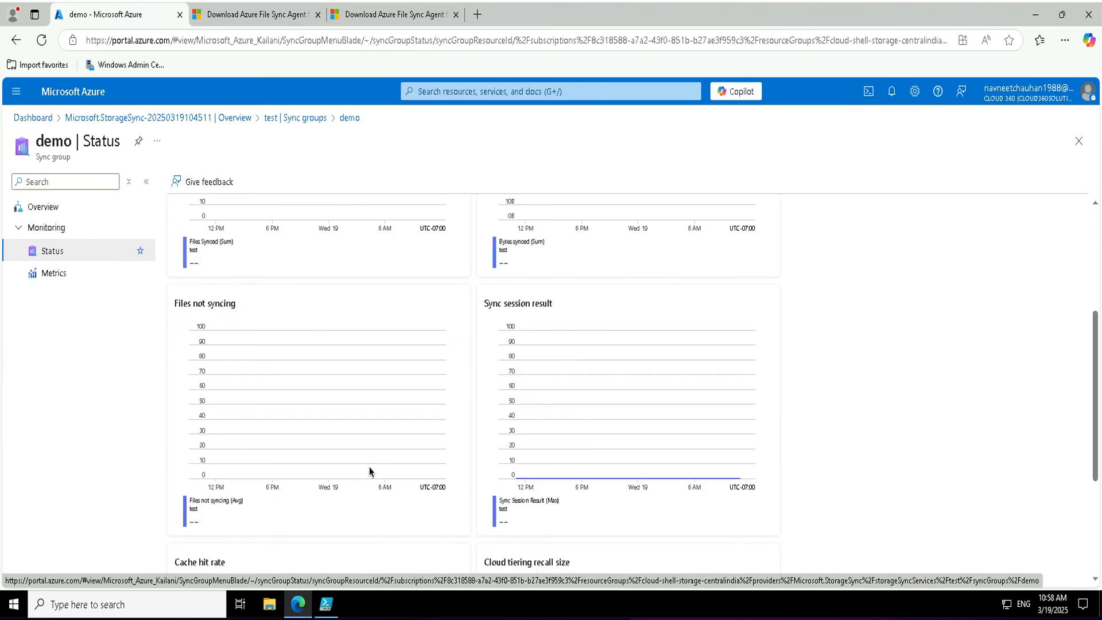
pyautogui.scroll(-3, 370, 472)
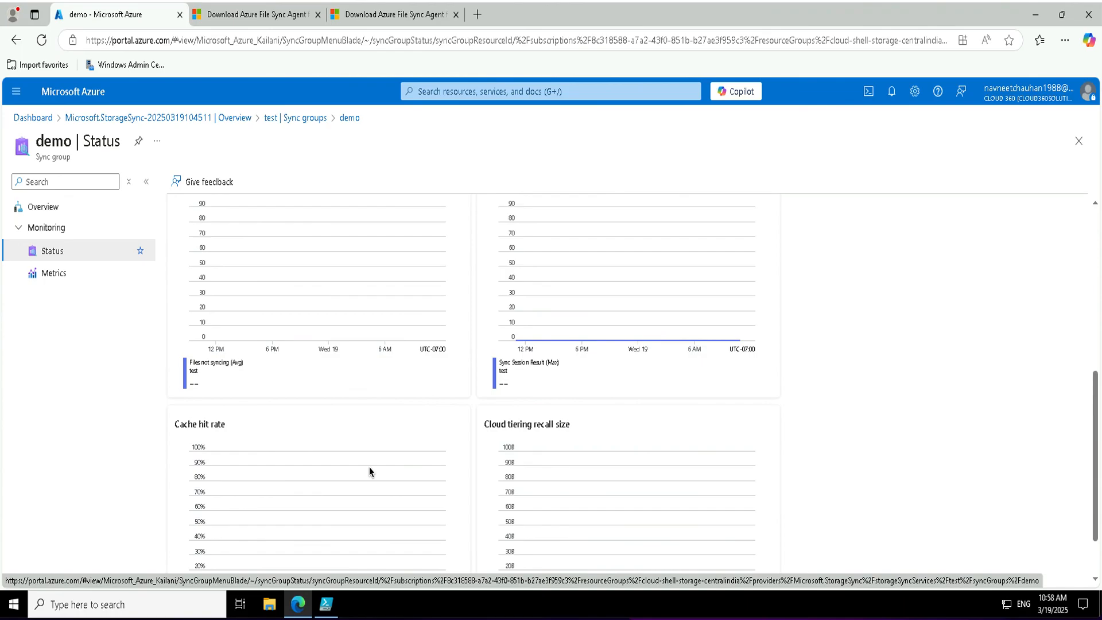
pyautogui.scroll(-1, 370, 471)
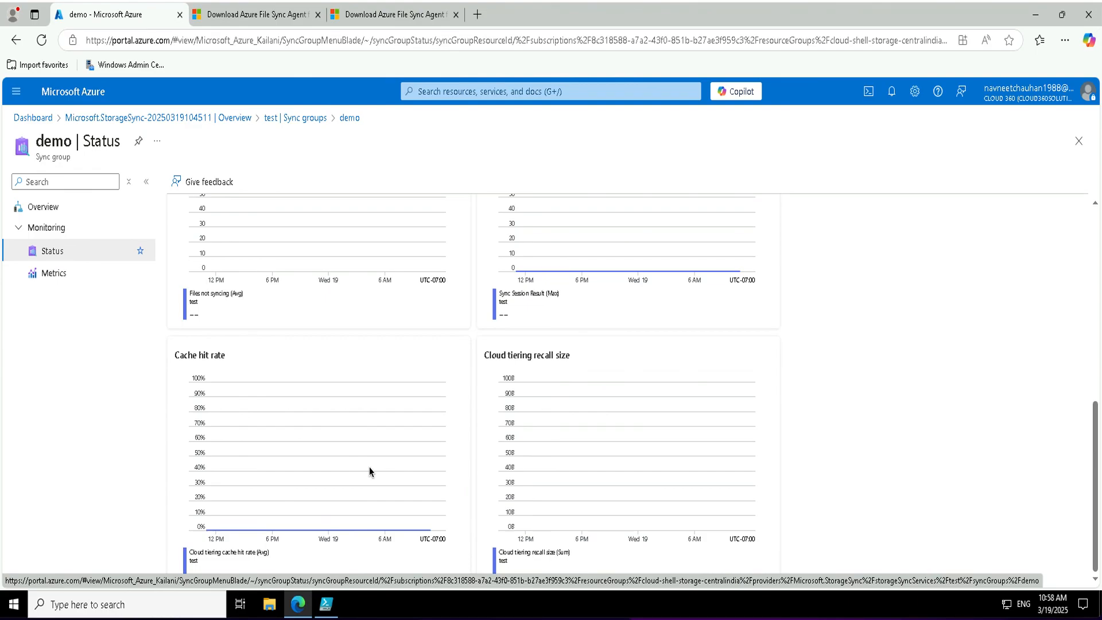
pyautogui.scroll(8, 369, 467)
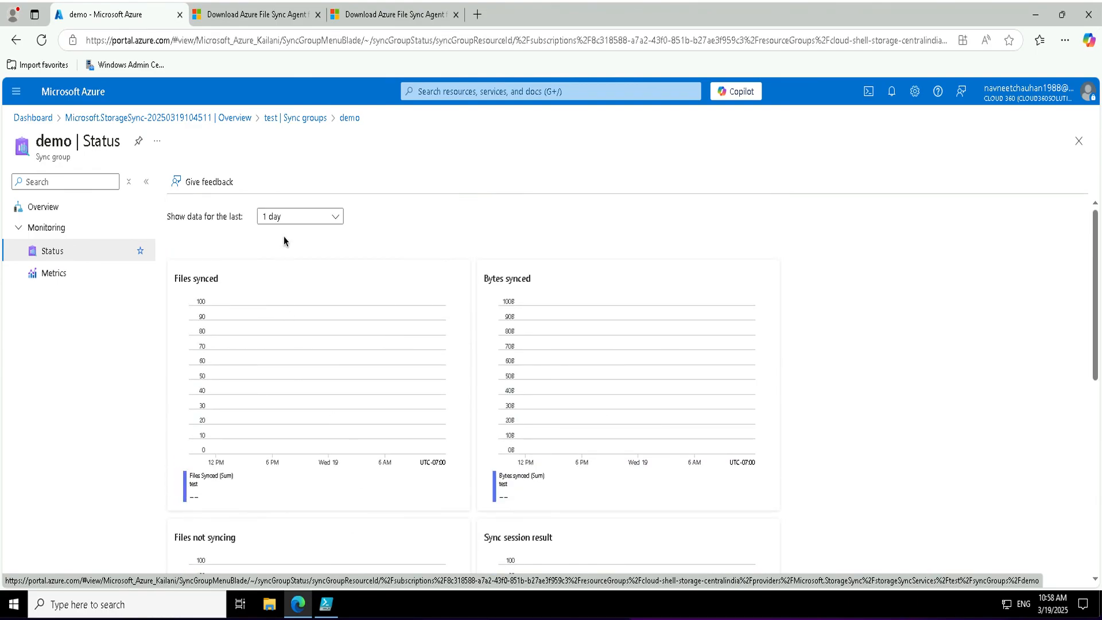
pyautogui.scroll(-2, 284, 236)
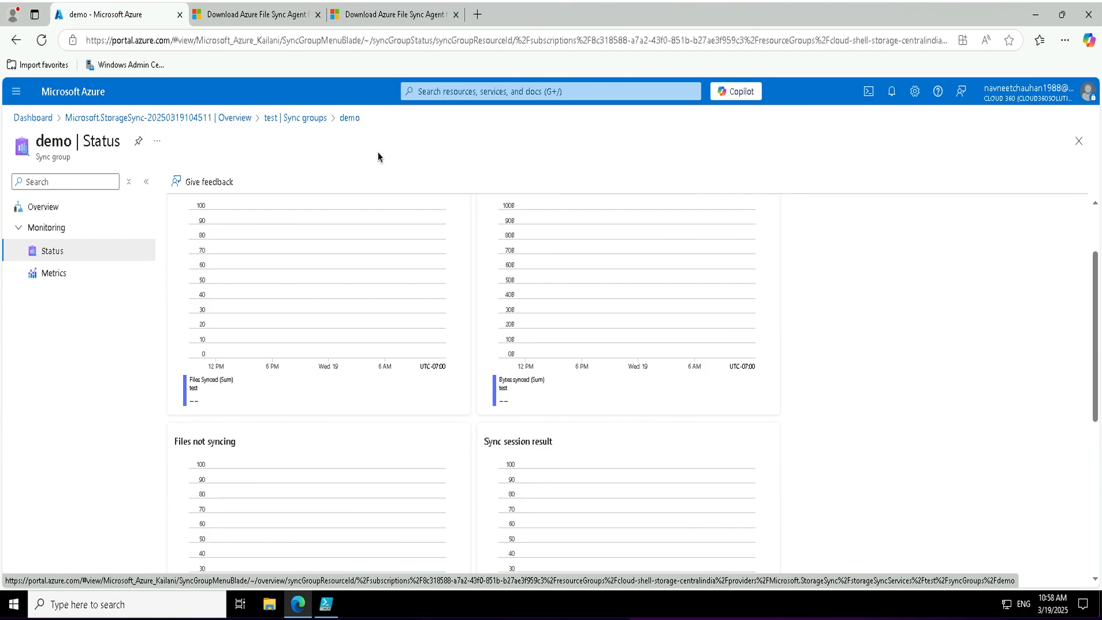
# Delete the SEA-ADM1.Contoso.com server endpoint from demo using the sync-issues deletion scenario.
pyautogui.click(295, 117)
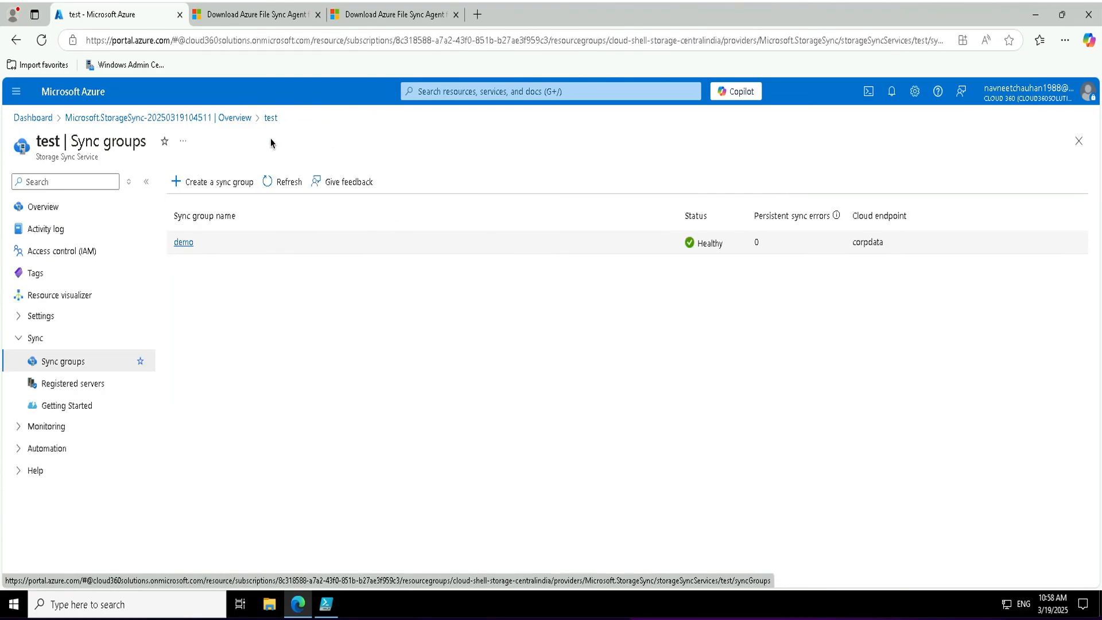
pyautogui.click(77, 387)
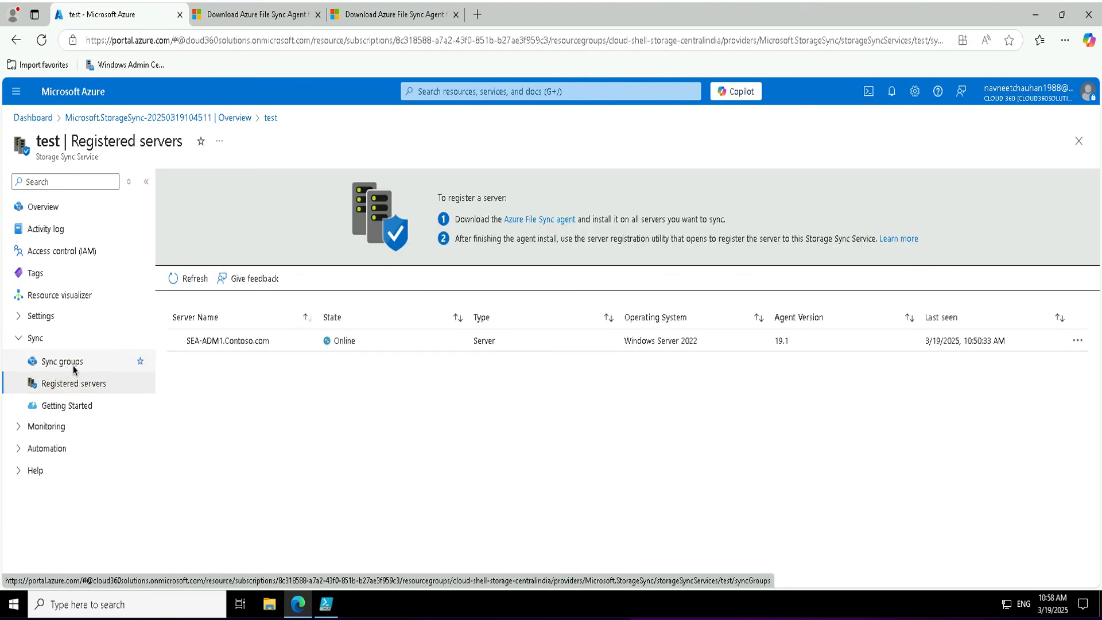
pyautogui.click(73, 365)
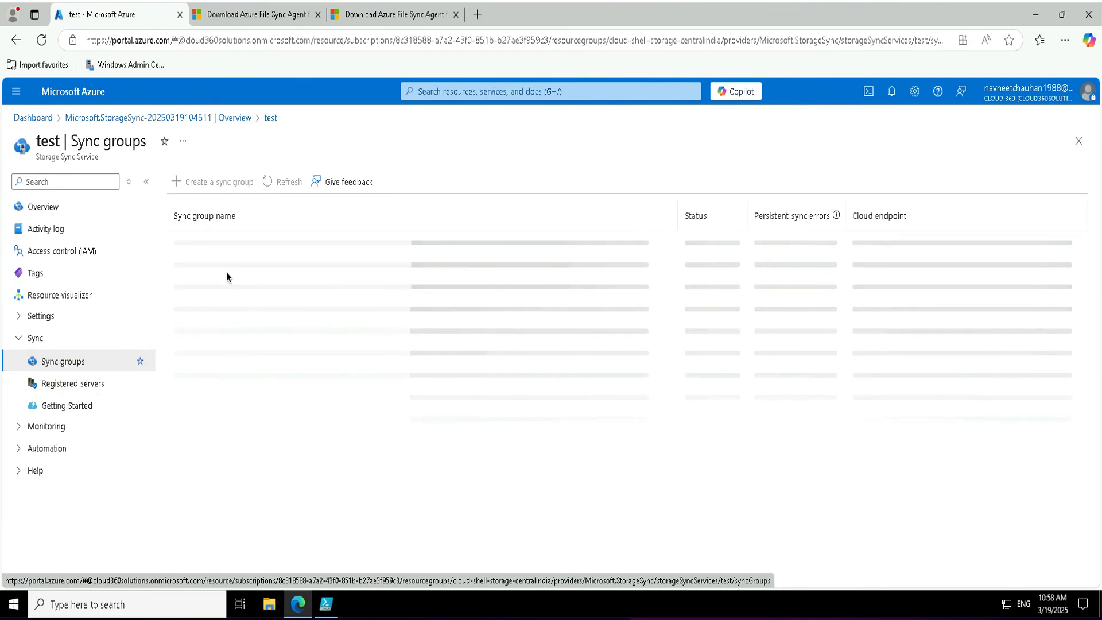
pyautogui.click(181, 243)
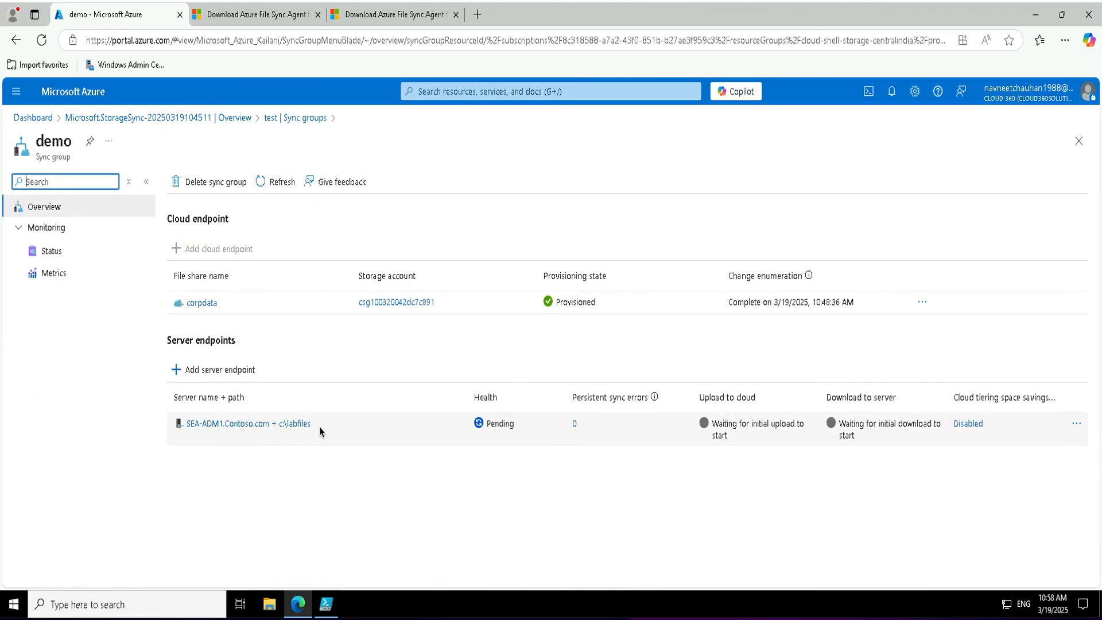
pyautogui.click(1077, 425)
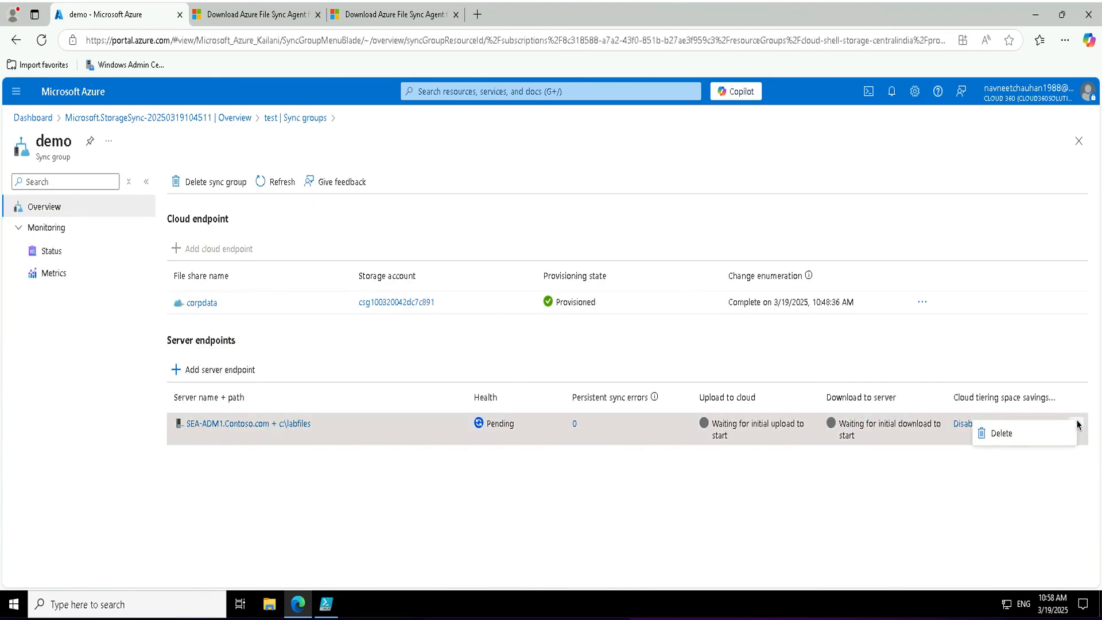
pyautogui.click(1016, 438)
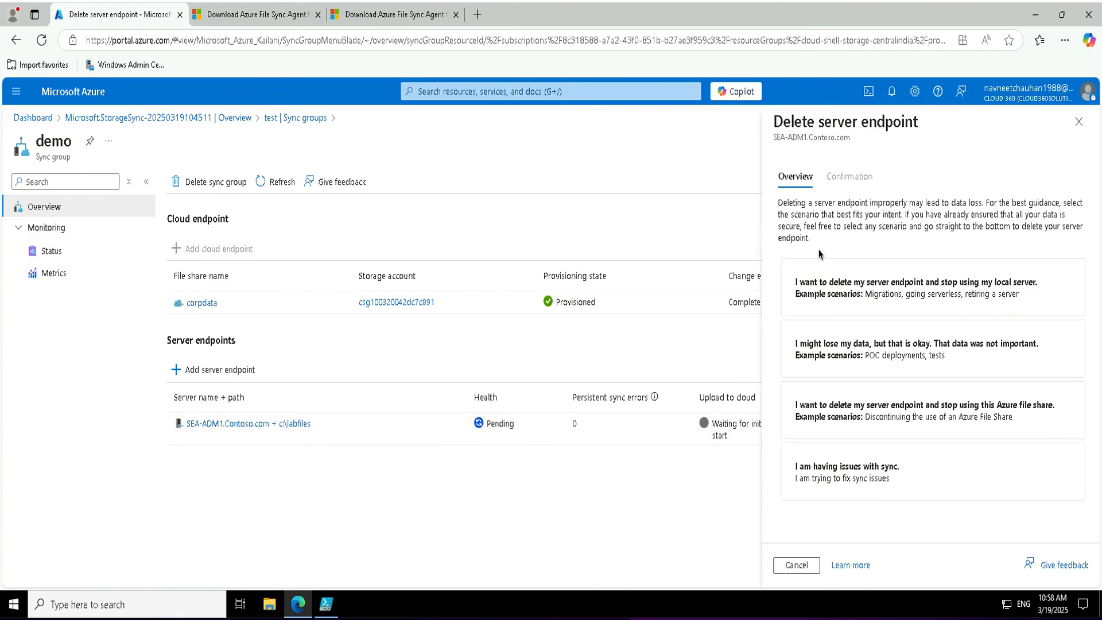
pyautogui.click(813, 474)
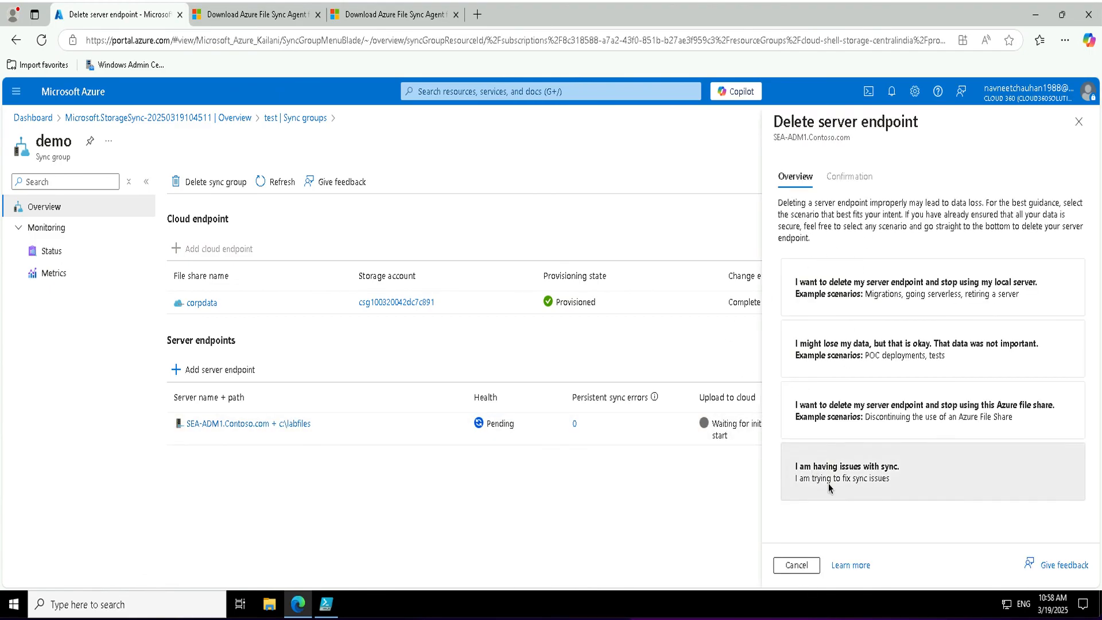
pyautogui.click(779, 523)
pyautogui.click(795, 566)
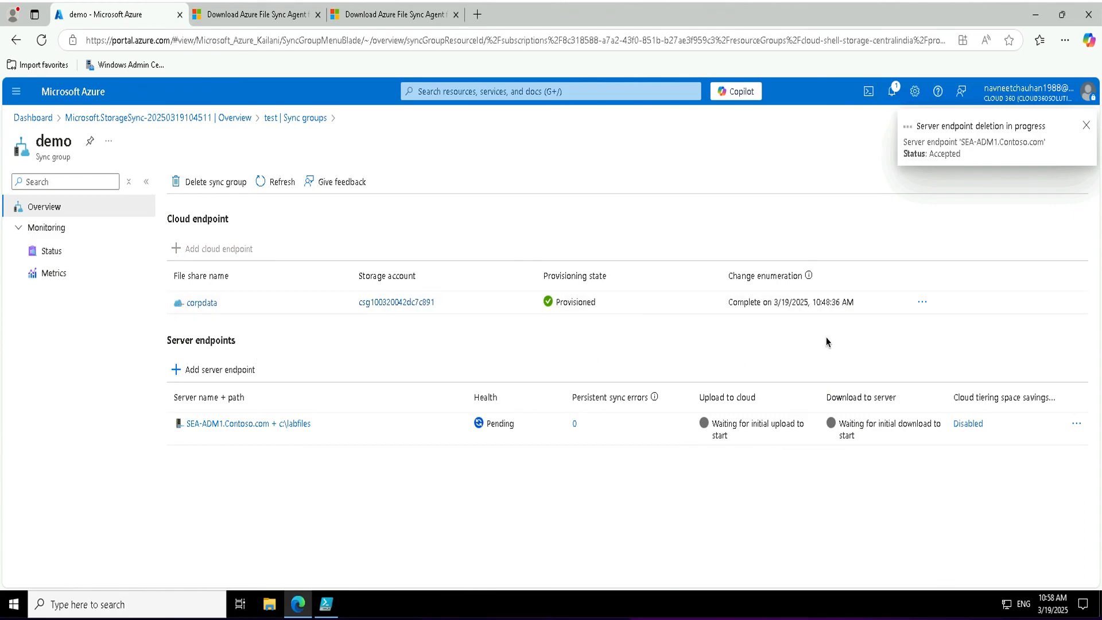
# Attempt to delete the corpdata cloud endpoint, dismiss the refusal, and list the registered servers.
pyautogui.click(923, 302)
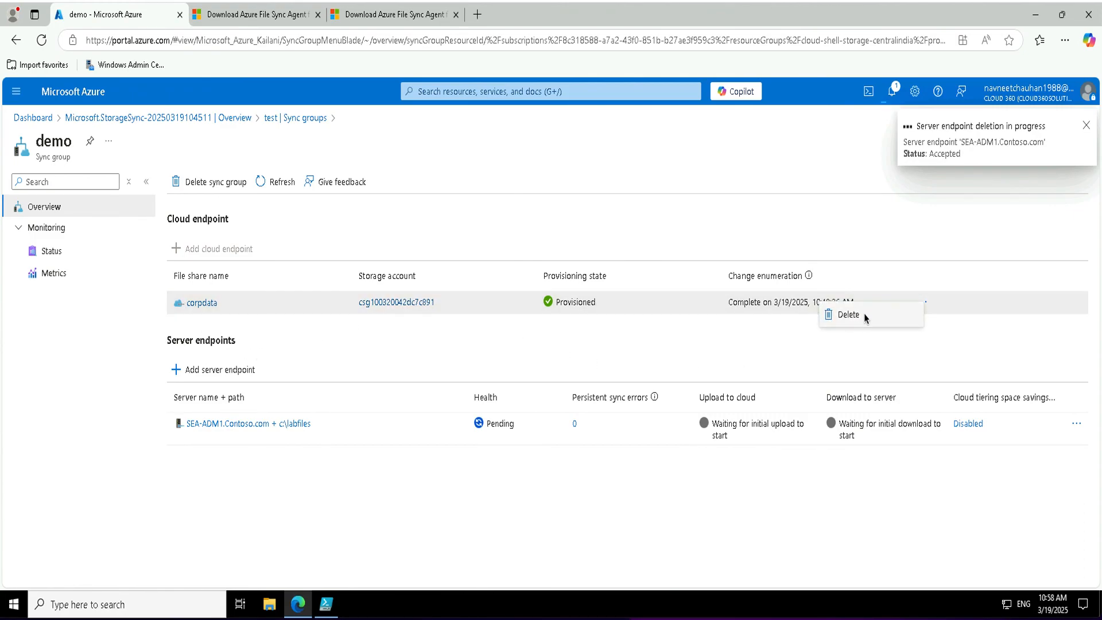
pyautogui.click(827, 315)
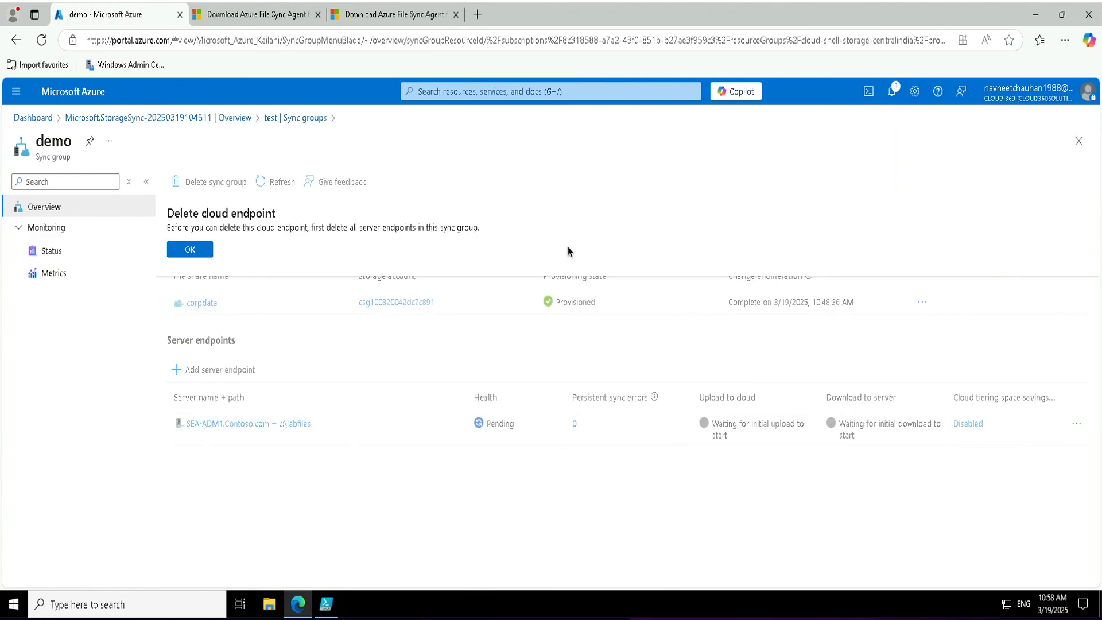
pyautogui.click(191, 251)
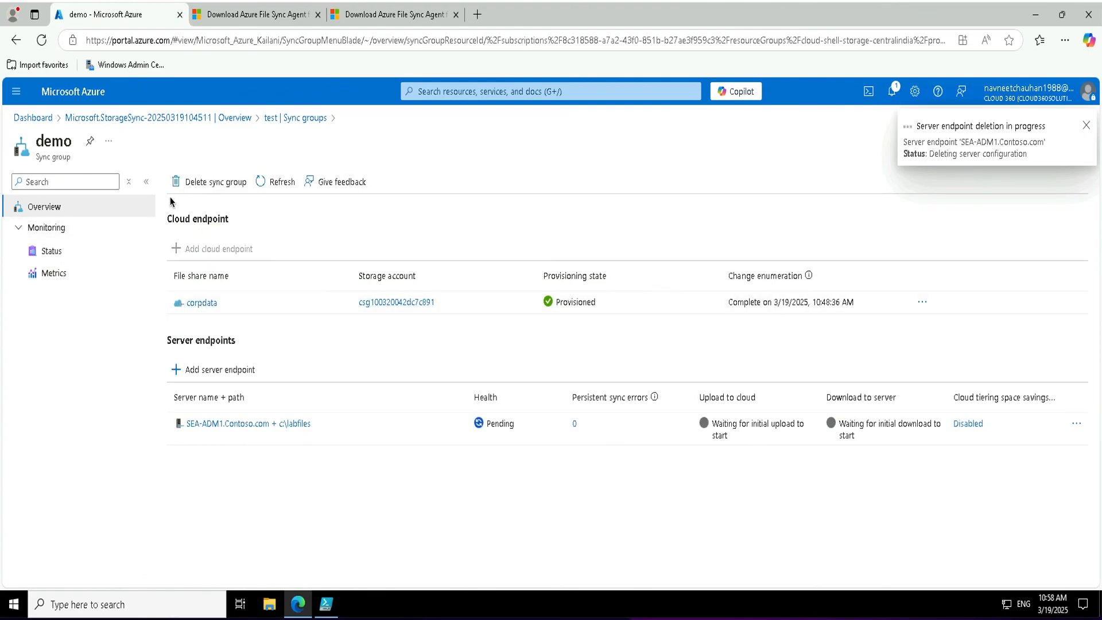
pyautogui.click(288, 119)
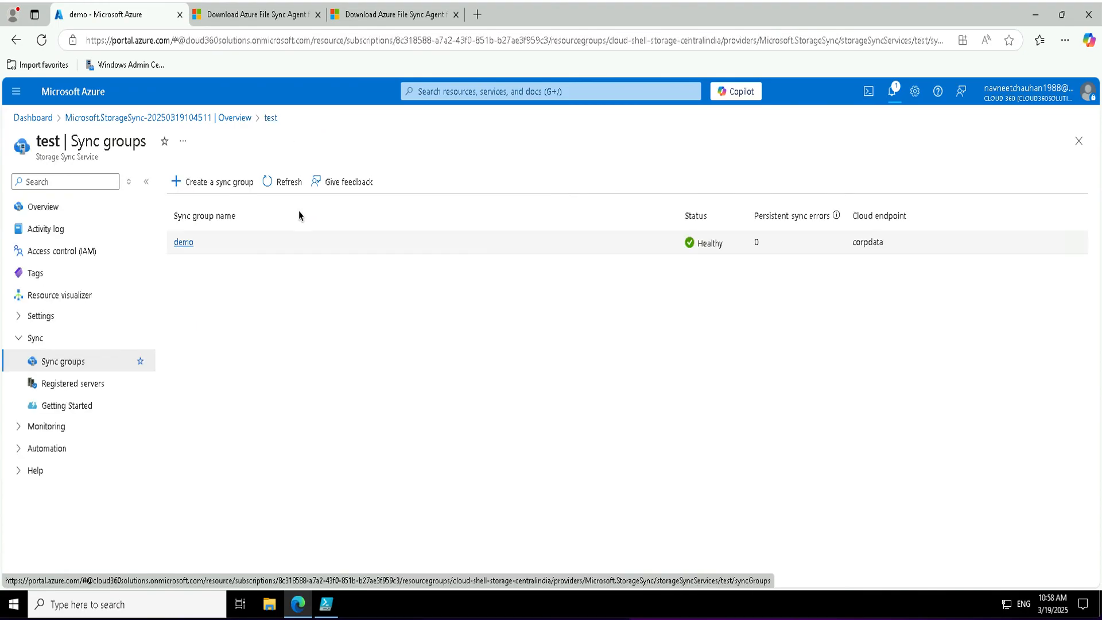
pyautogui.click(77, 383)
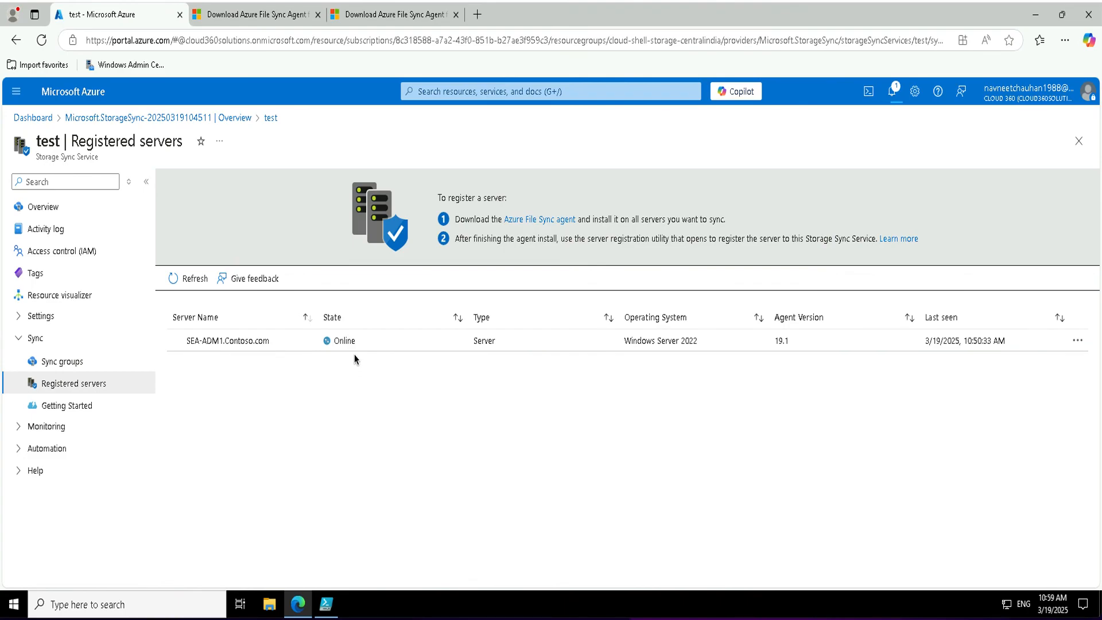
# Start unregistering SEA-ADM1.Contoso.com and reach its server-name confirmation field.
pyautogui.click(1079, 342)
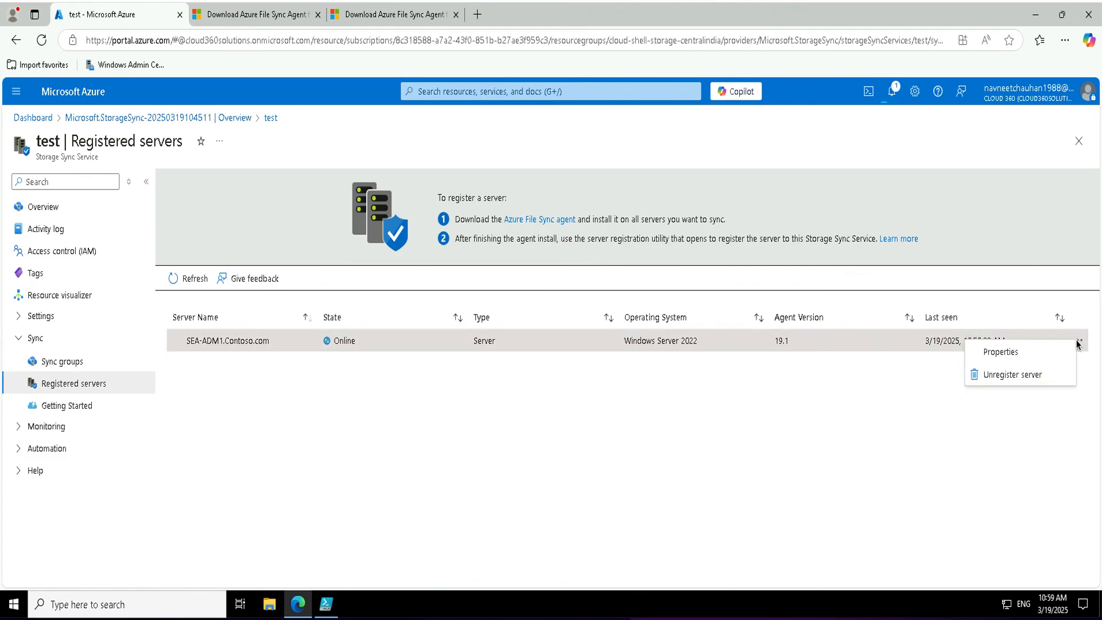
pyautogui.click(1021, 375)
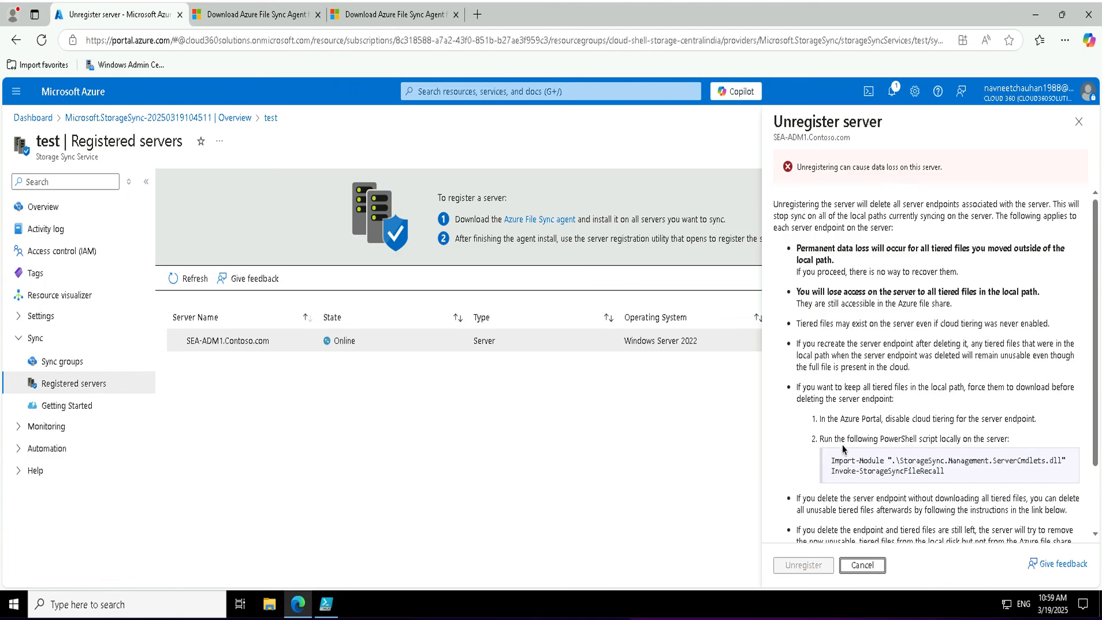
pyautogui.scroll(-2, 795, 446)
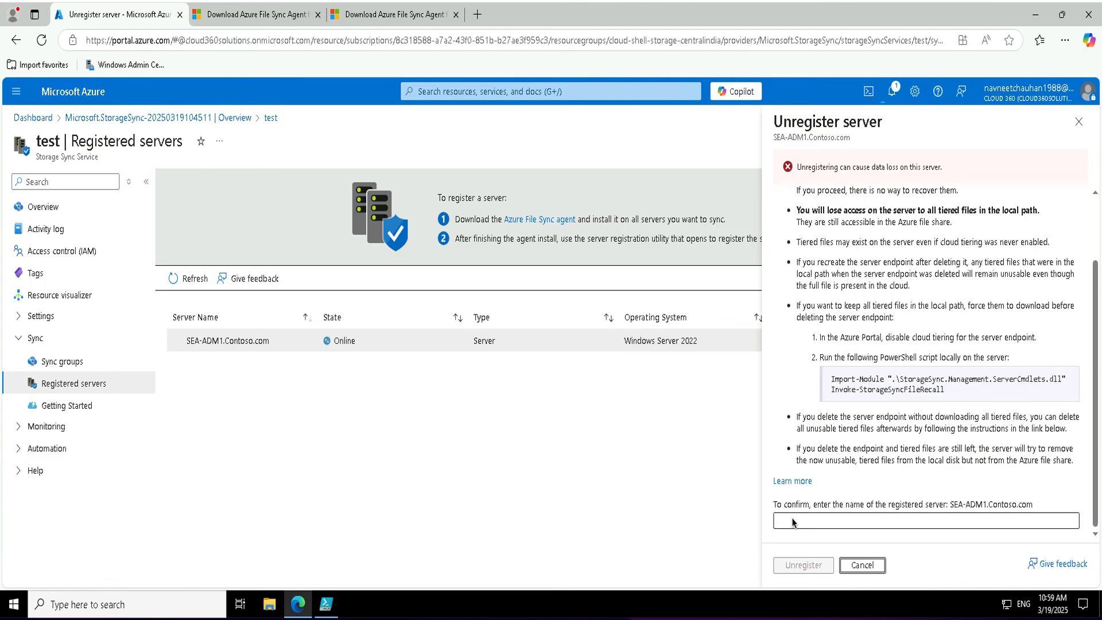
pyautogui.click(815, 520)
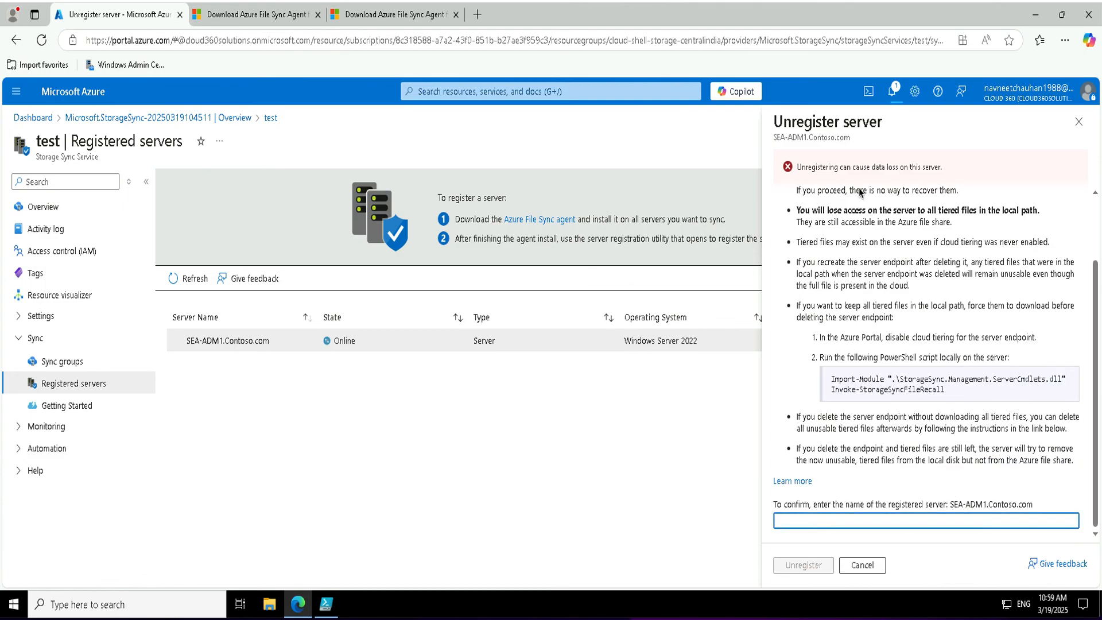
pyautogui.moveTo(775, 140); pyautogui.dragTo(860, 143)
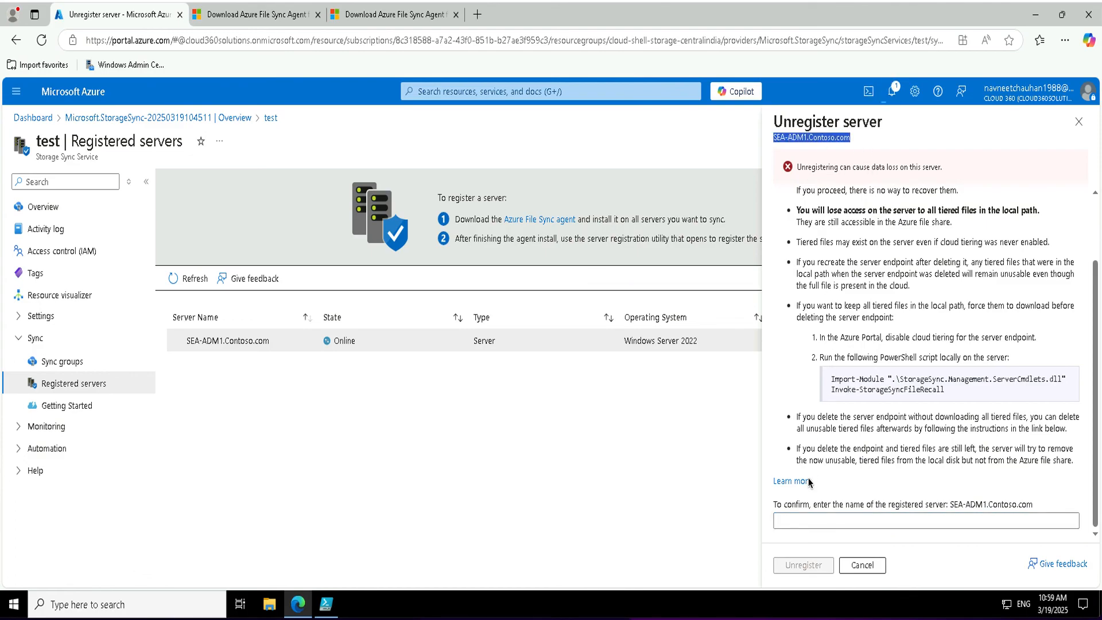
pyautogui.click(809, 521)
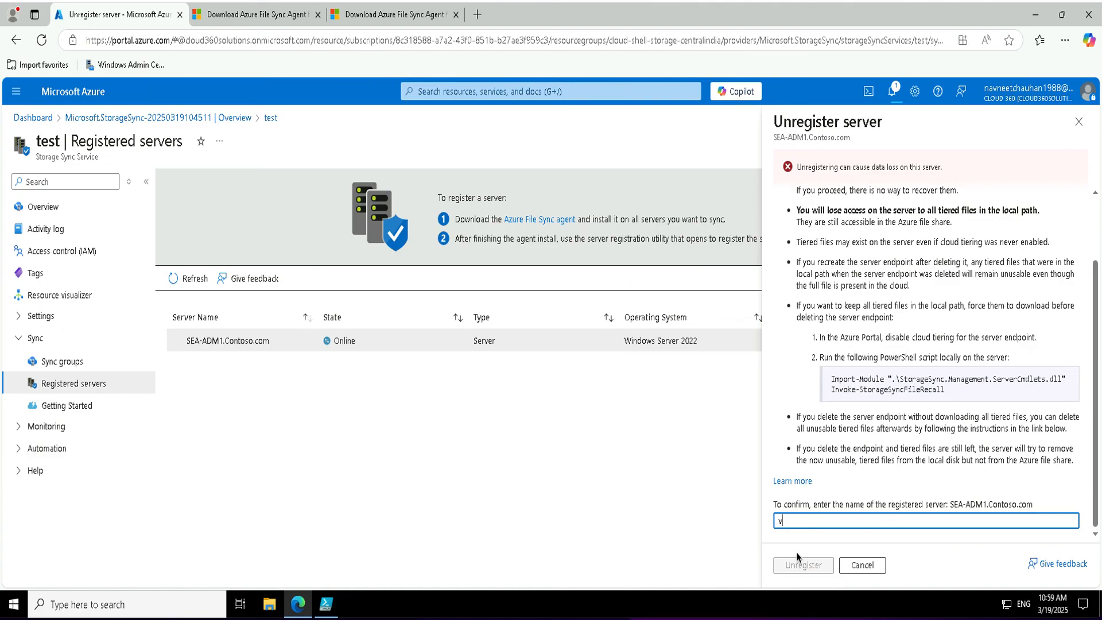
pyautogui.write('v')
pyautogui.press('BackSpace')
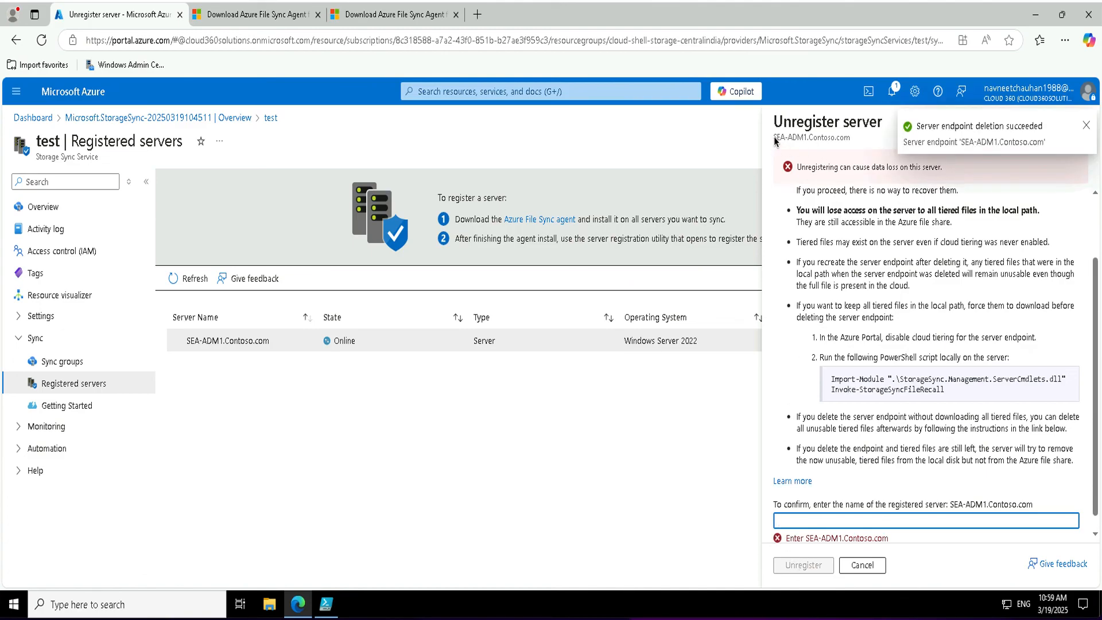
# Paste SEA-ADM1.Contoso.com into the confirmation box and confirm the unregistration.
pyautogui.moveTo(775, 139); pyautogui.dragTo(854, 143)
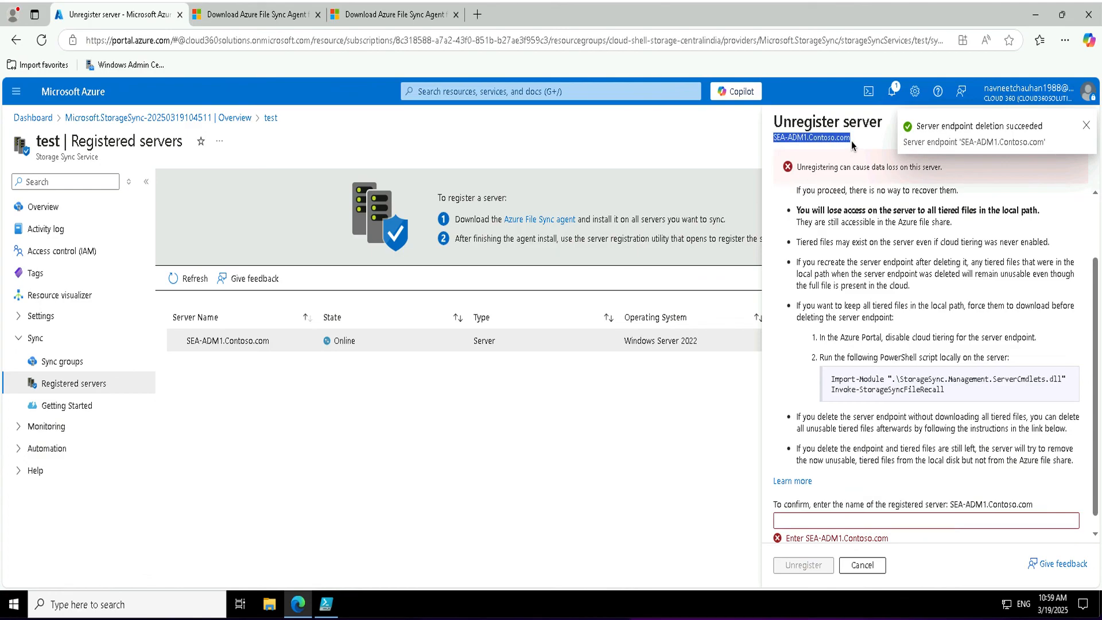
pyautogui.rightClick(819, 140)
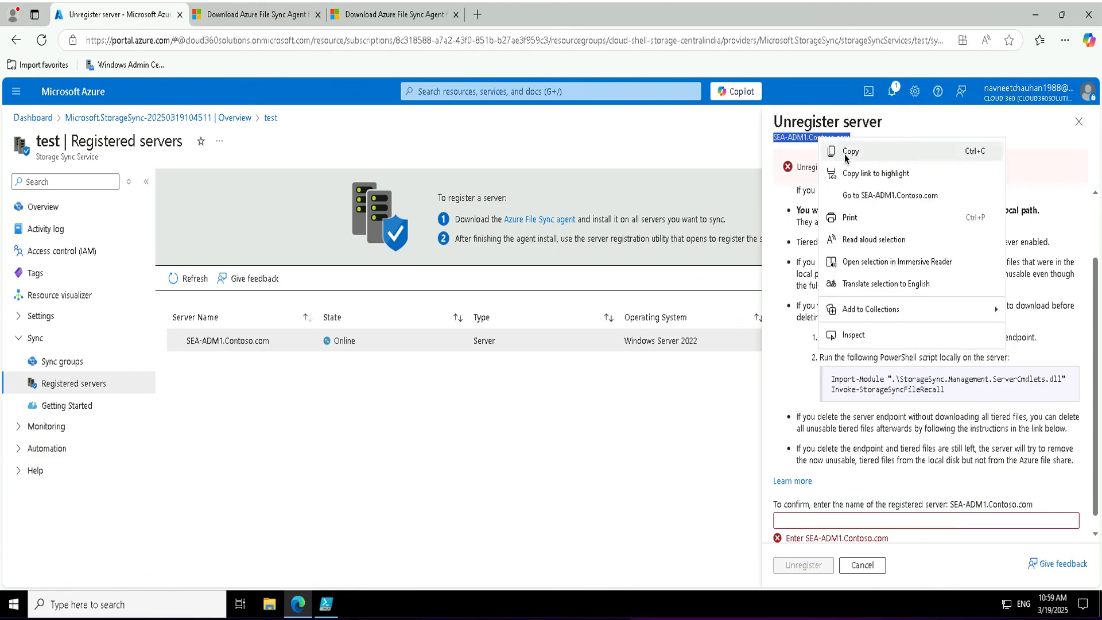
pyautogui.click(844, 158)
pyautogui.click(798, 526)
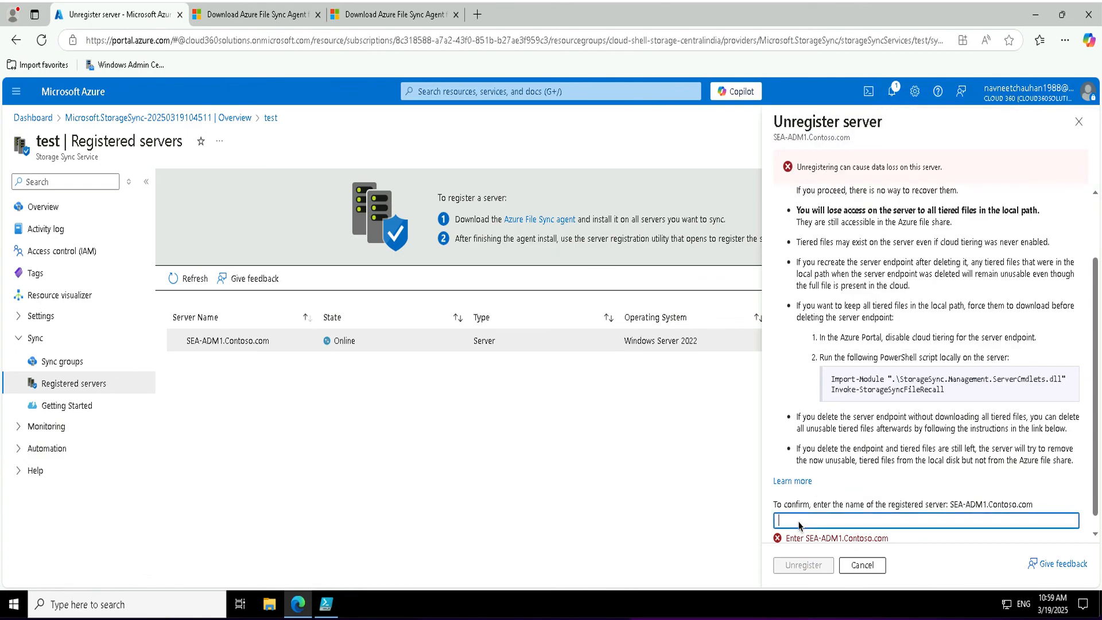
pyautogui.rightClick(799, 524)
pyautogui.click(832, 388)
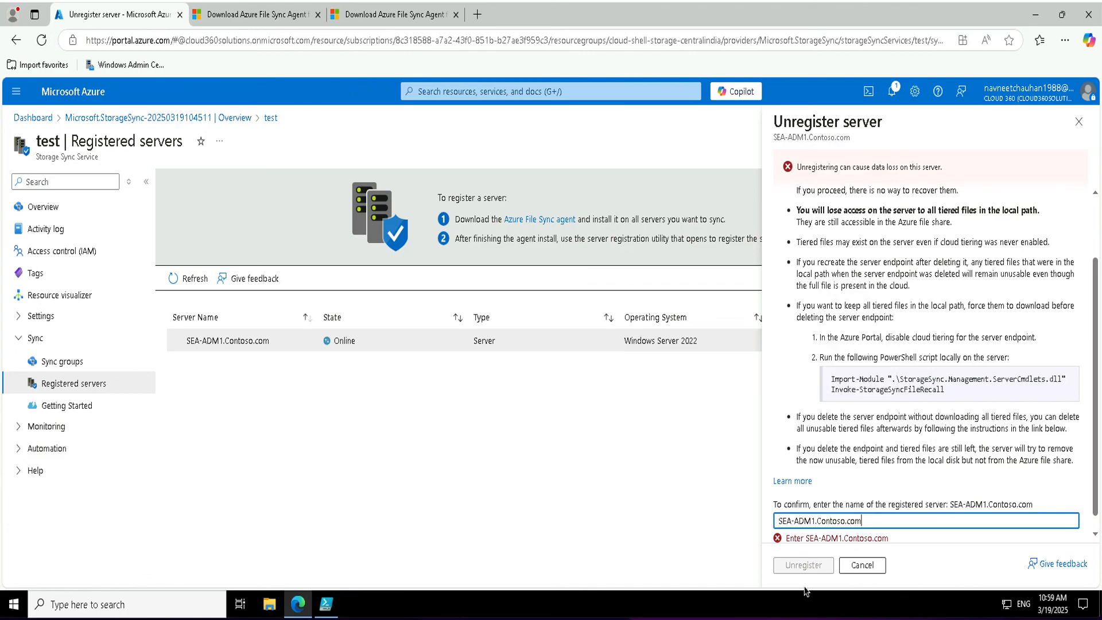
pyautogui.click(805, 565)
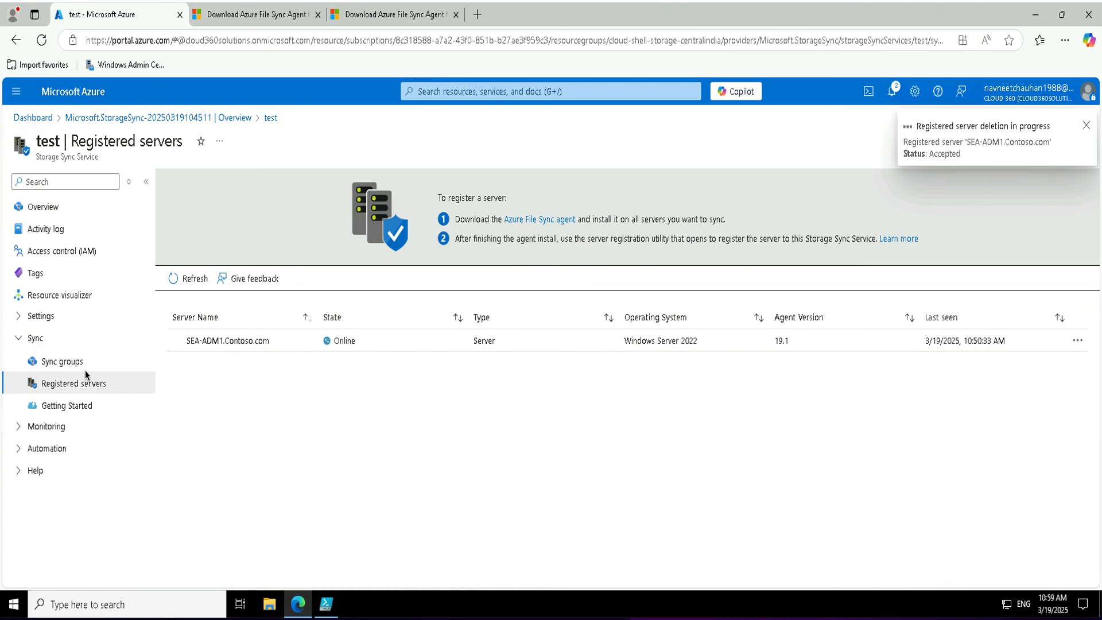
# Reopen the demo sync group, try deleting it, and dismiss the endpoints-first notice.
pyautogui.click(67, 364)
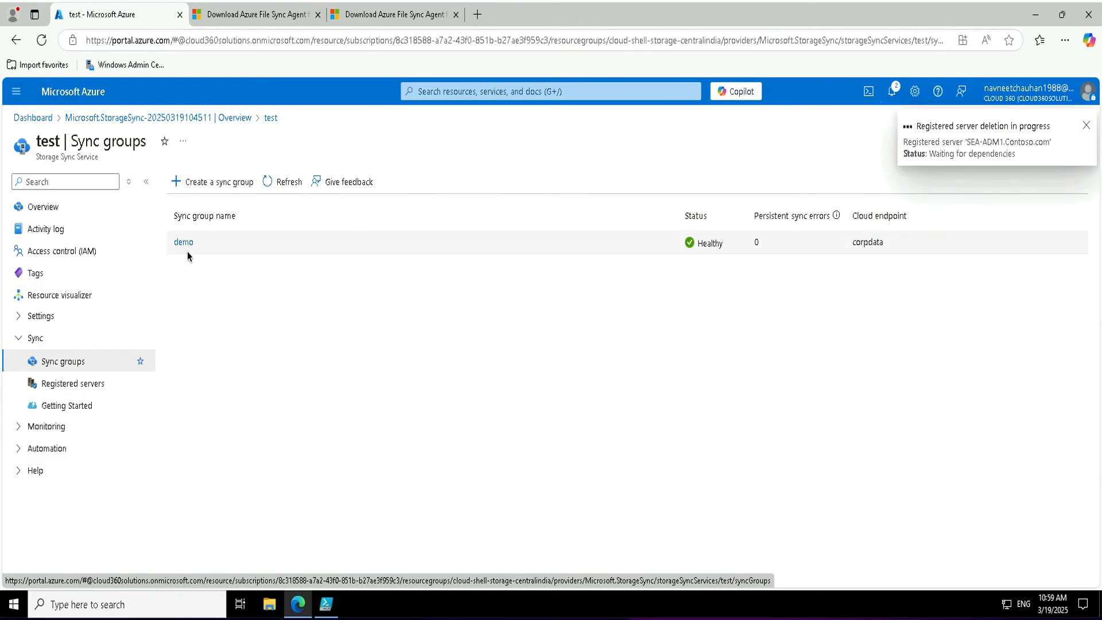
pyautogui.click(175, 243)
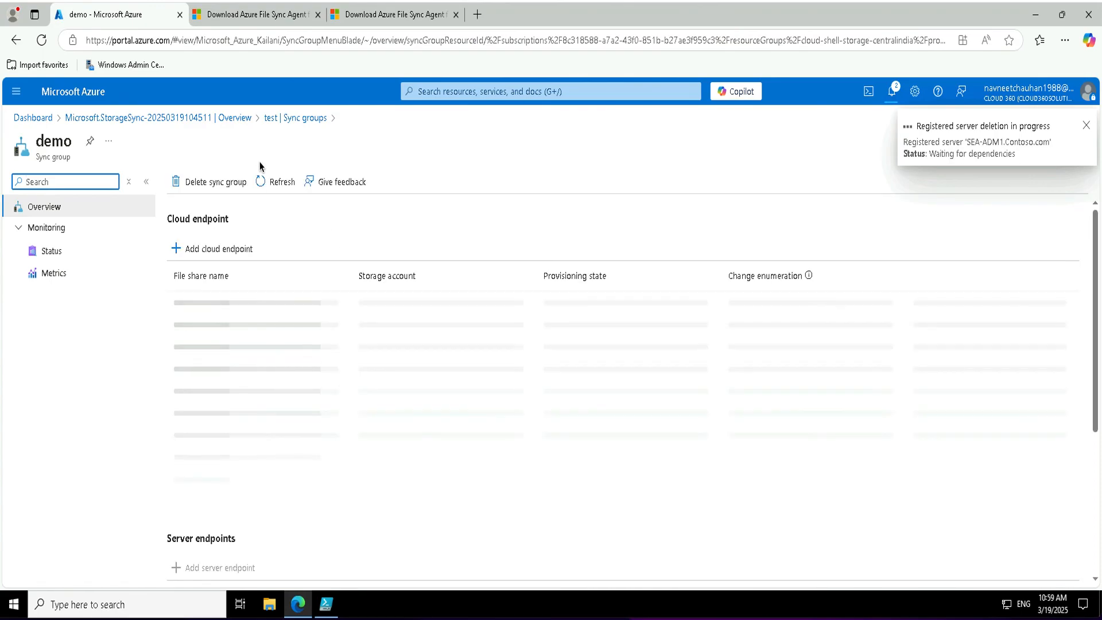
pyautogui.click(207, 182)
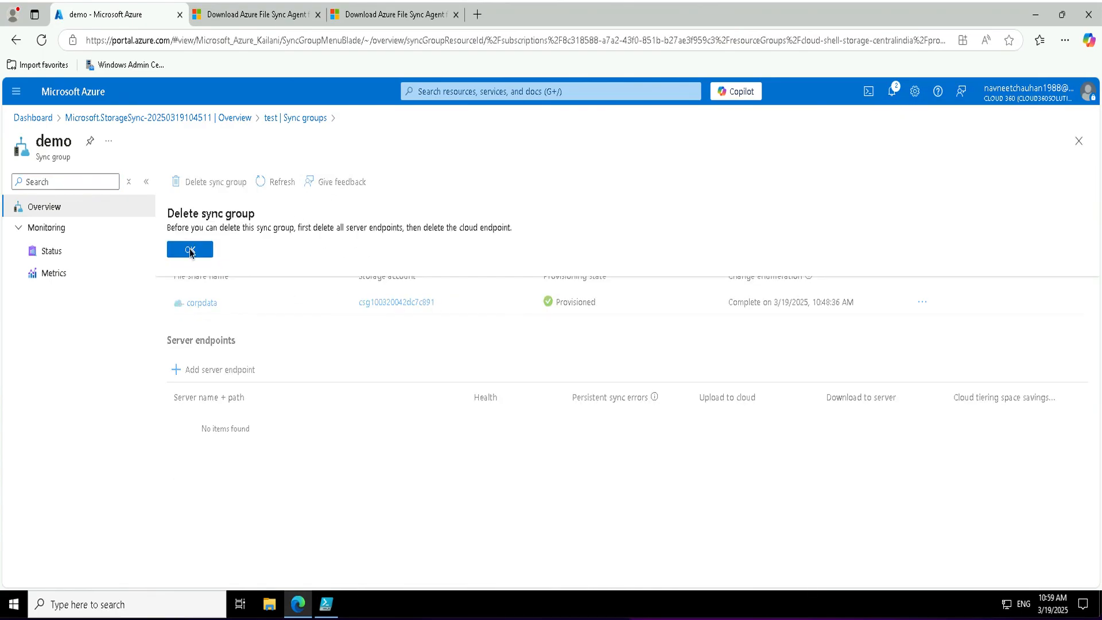
pyautogui.click(188, 251)
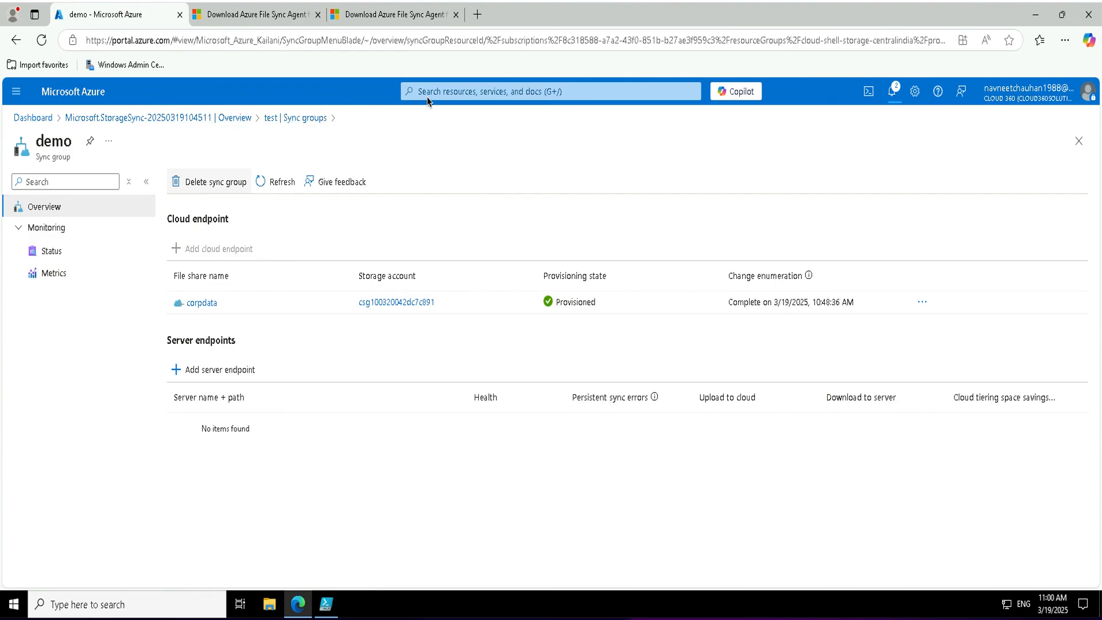
# Search 'storage' and open the file shares of storage account csg100320042dc7c891.
pyautogui.click(448, 99)
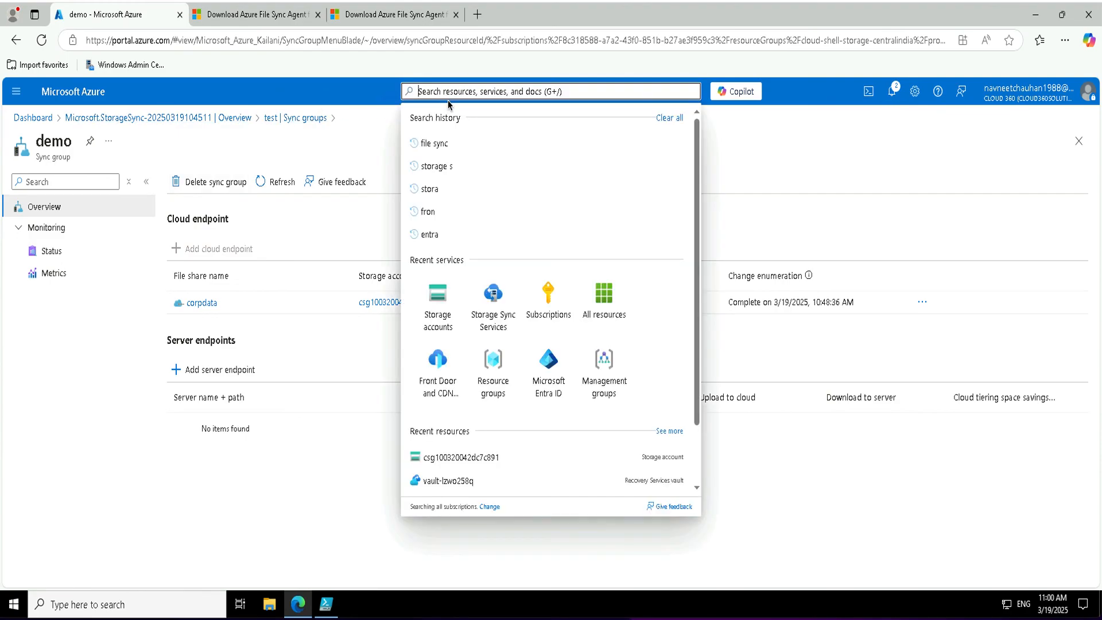
pyautogui.write('storage')
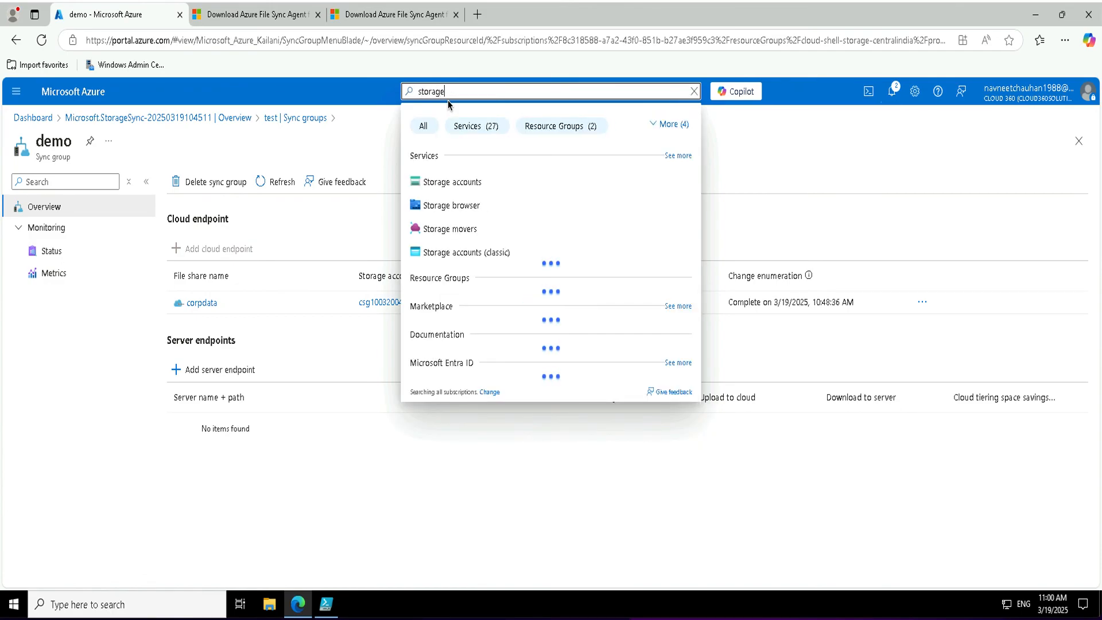
pyautogui.click(452, 181)
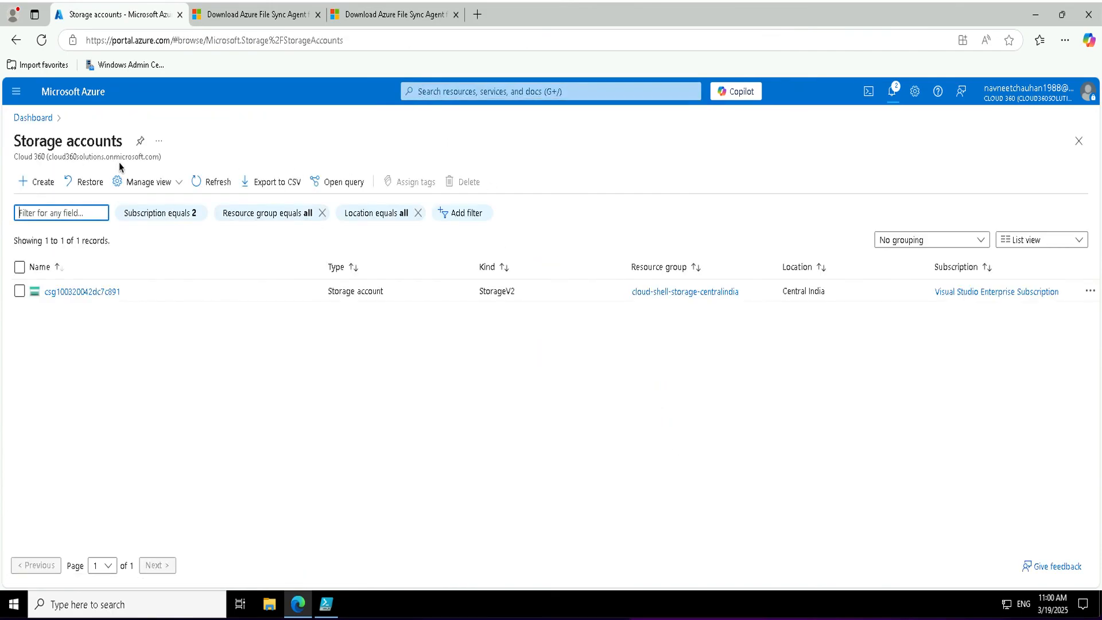
pyautogui.click(113, 294)
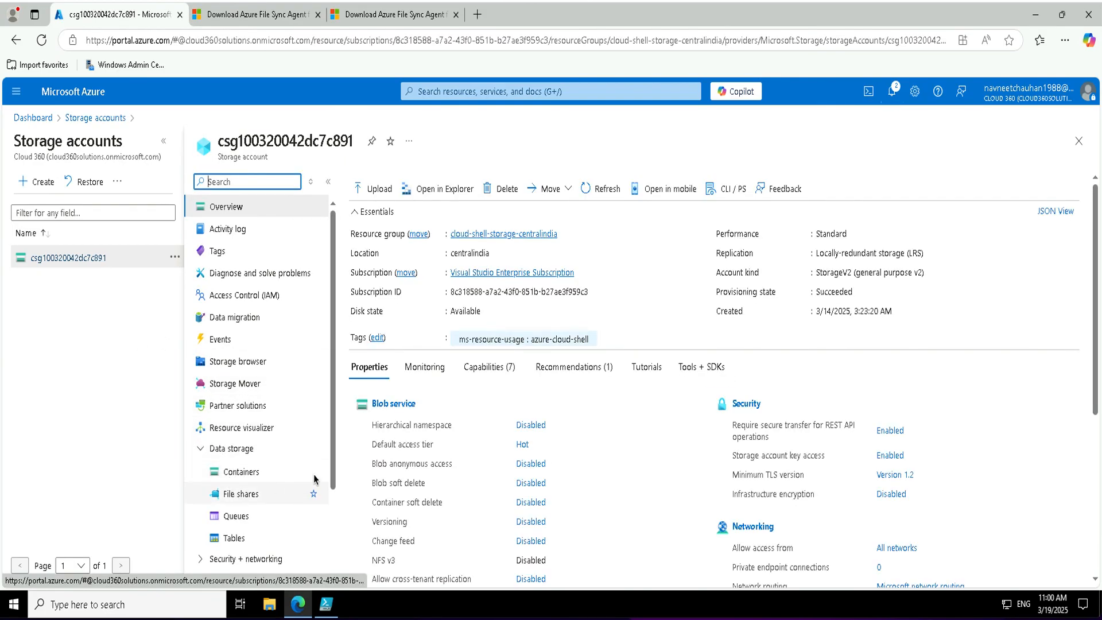
pyautogui.click(310, 491)
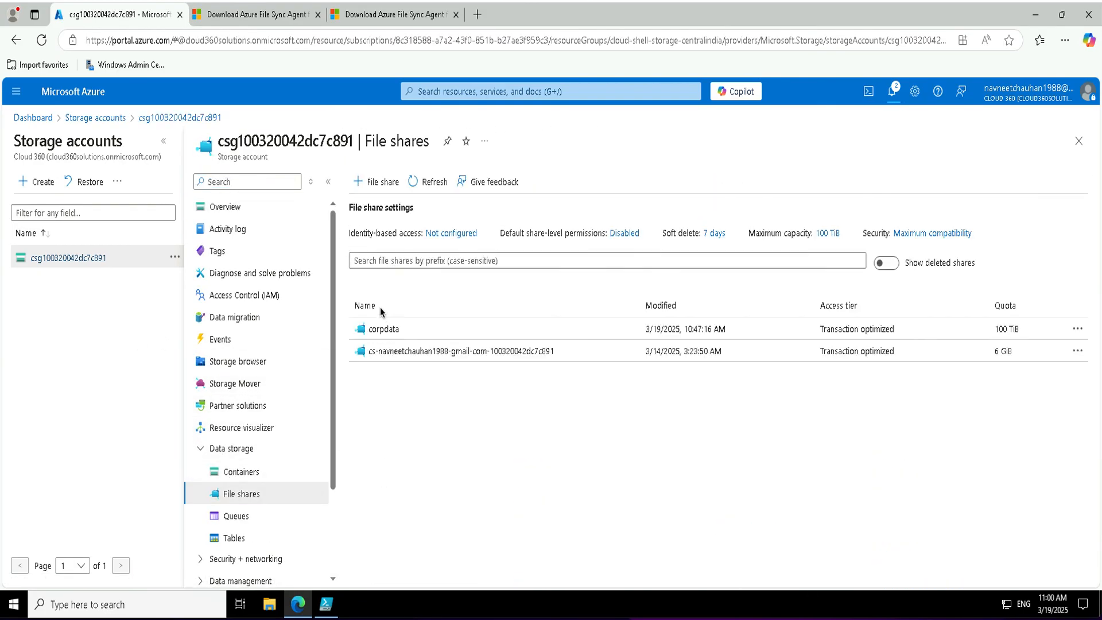
# Delete the corpdata share and its 3 snapshots, pasting 'corpdata' as confirmation.
pyautogui.click(396, 329)
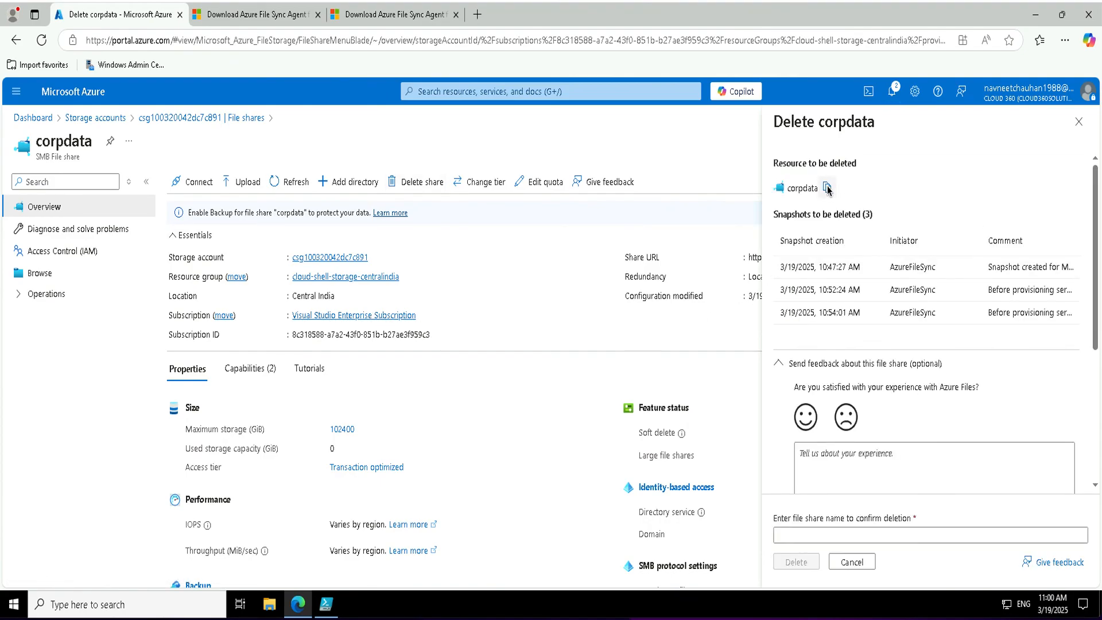
pyautogui.click(828, 189)
pyautogui.click(786, 535)
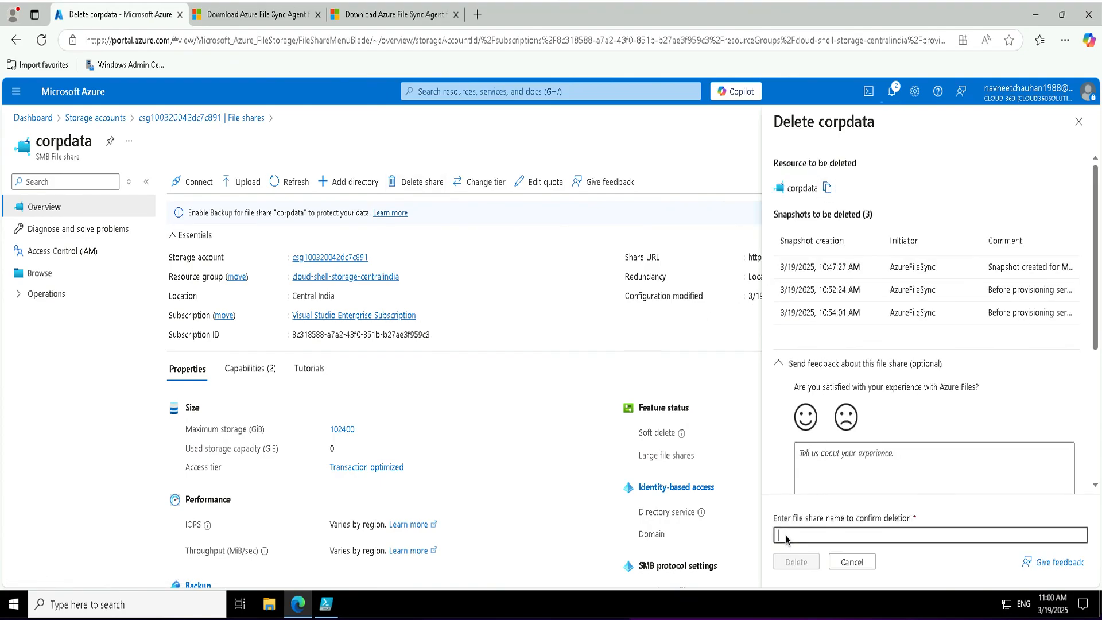
pyautogui.rightClick(786, 538)
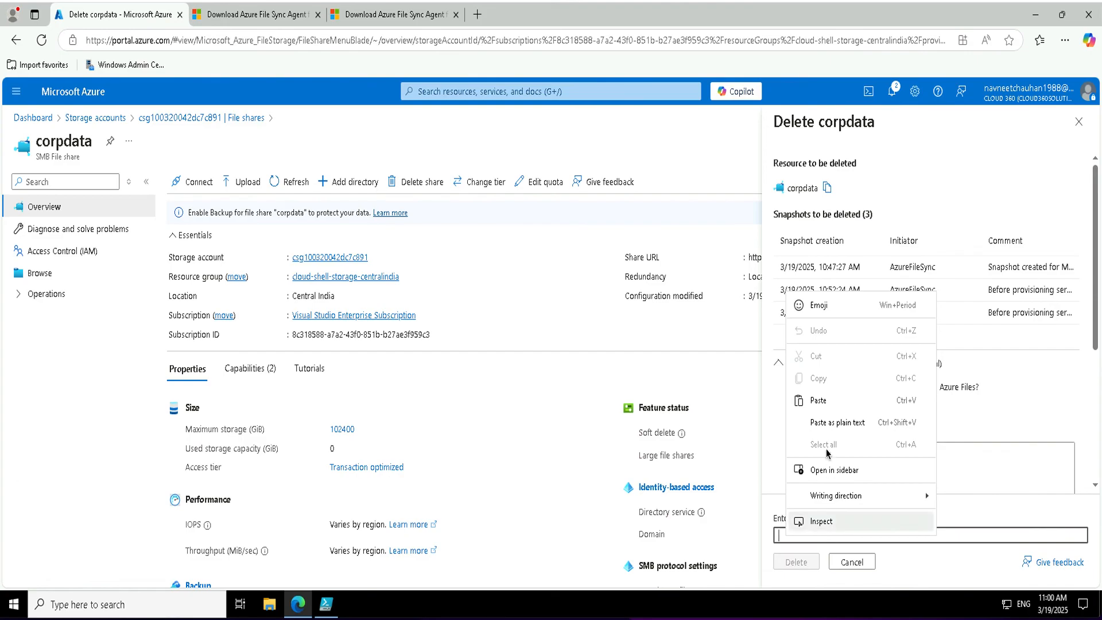
pyautogui.click(827, 401)
pyautogui.click(796, 563)
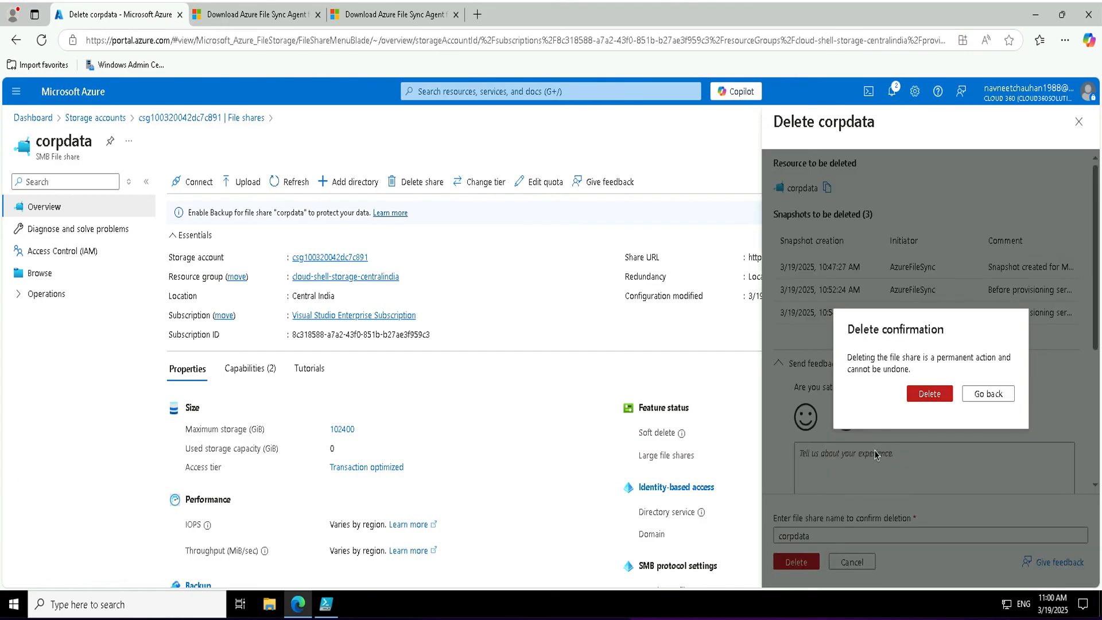
pyautogui.click(928, 394)
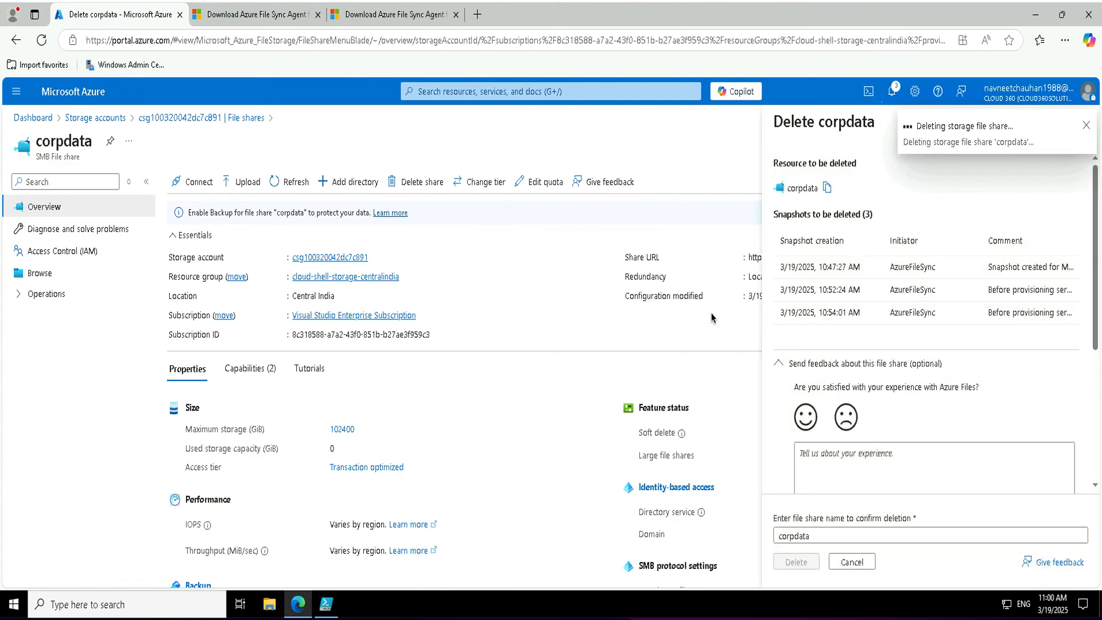